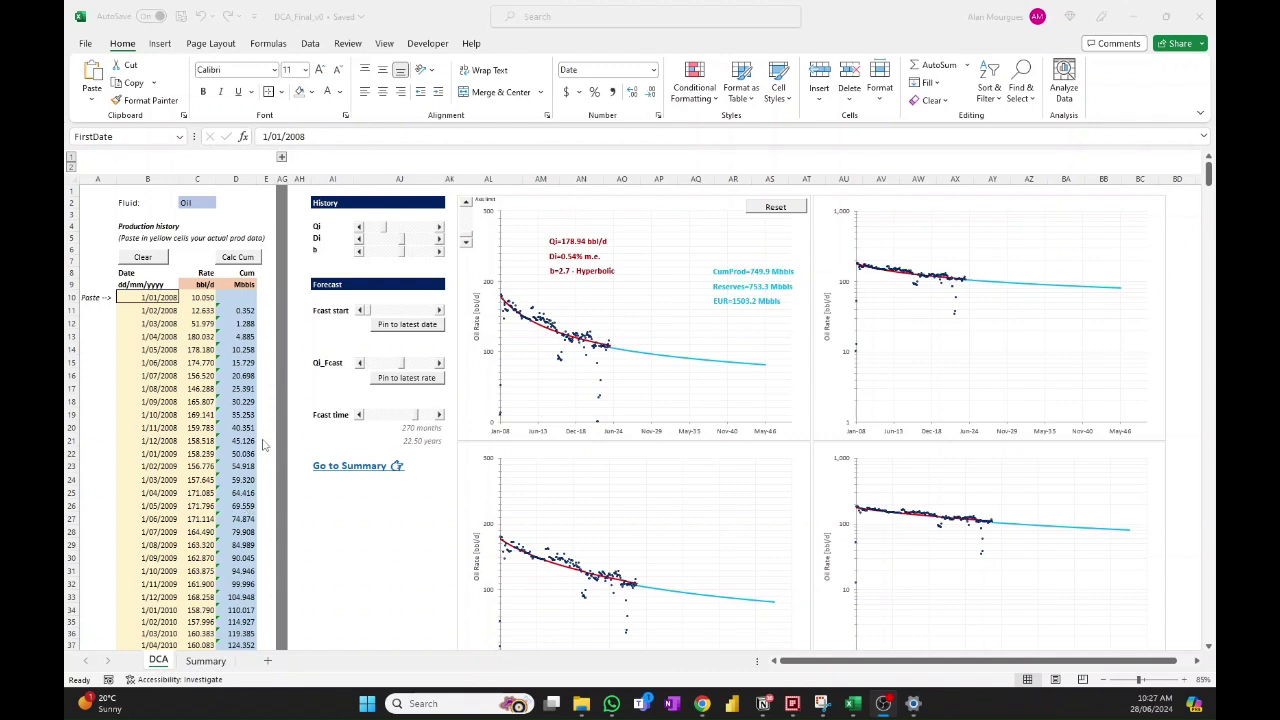
Step: Choose Oil as the fluid for the decline analysis on the DCA sheet
click(193, 203)
click(193, 203)
click(222, 205)
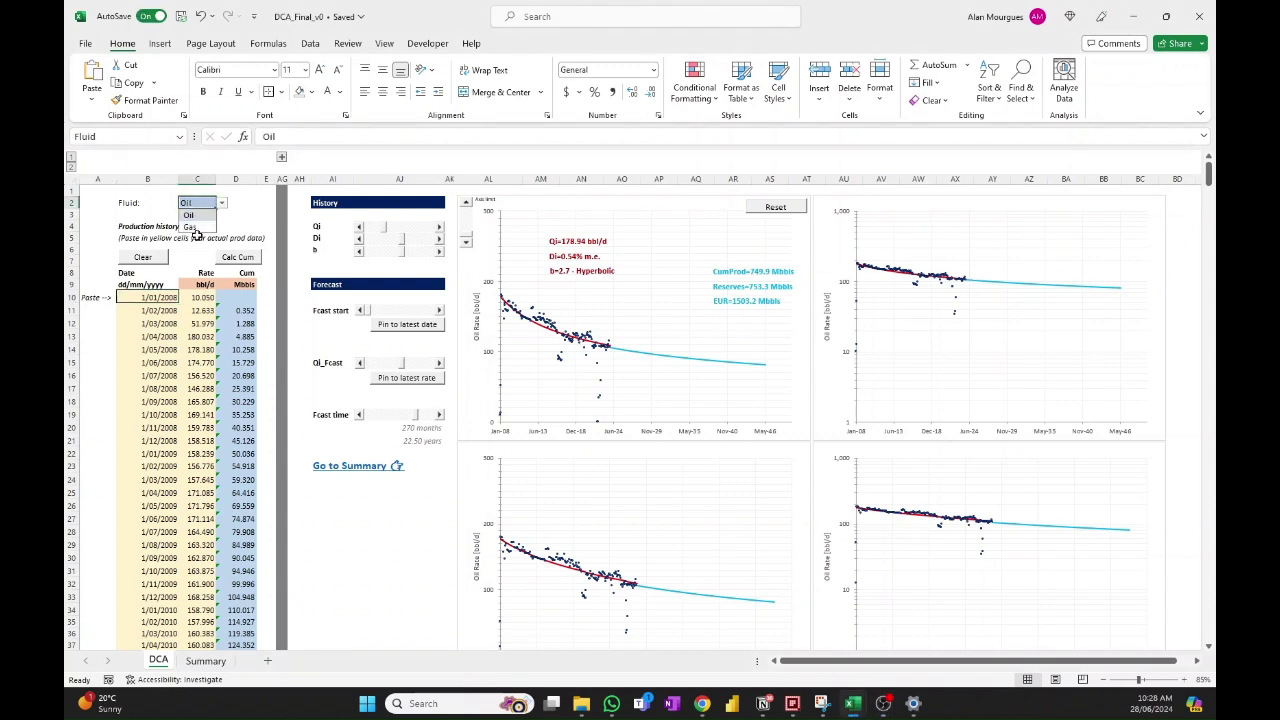
click(200, 214)
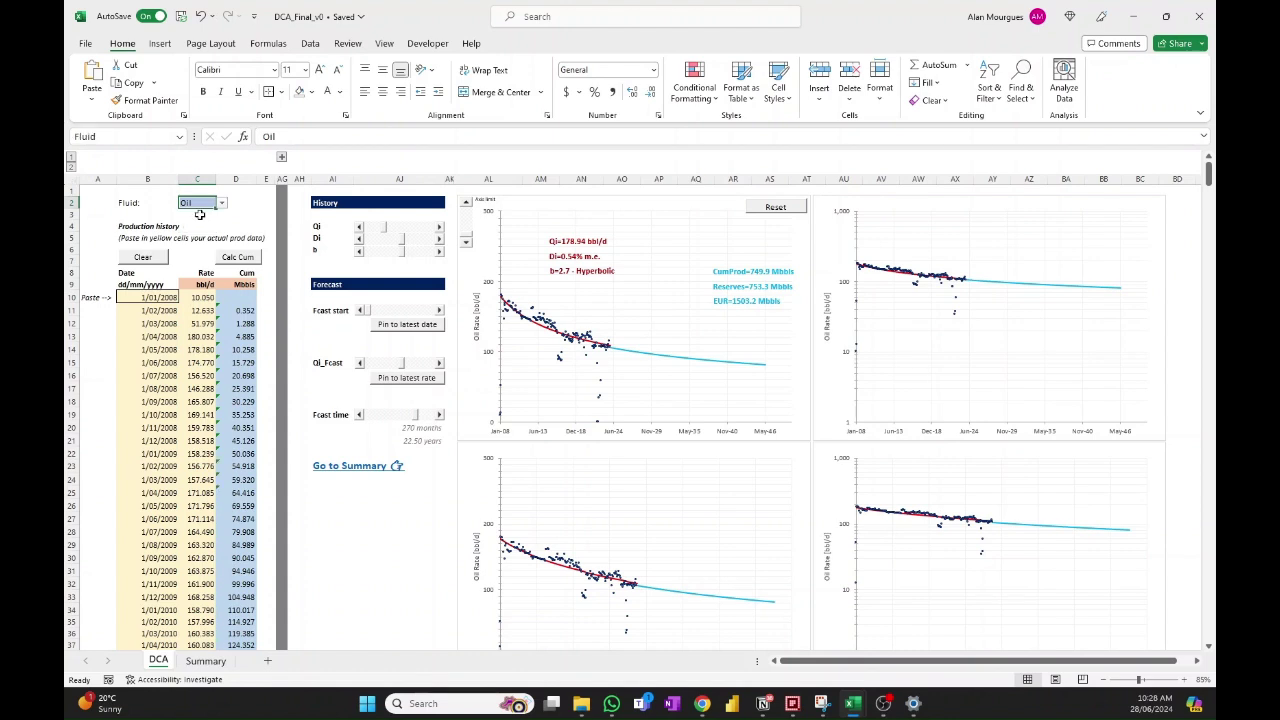
Step: Try m3/d as the oil rate unit and switch it back to bbl/d
click(210, 285)
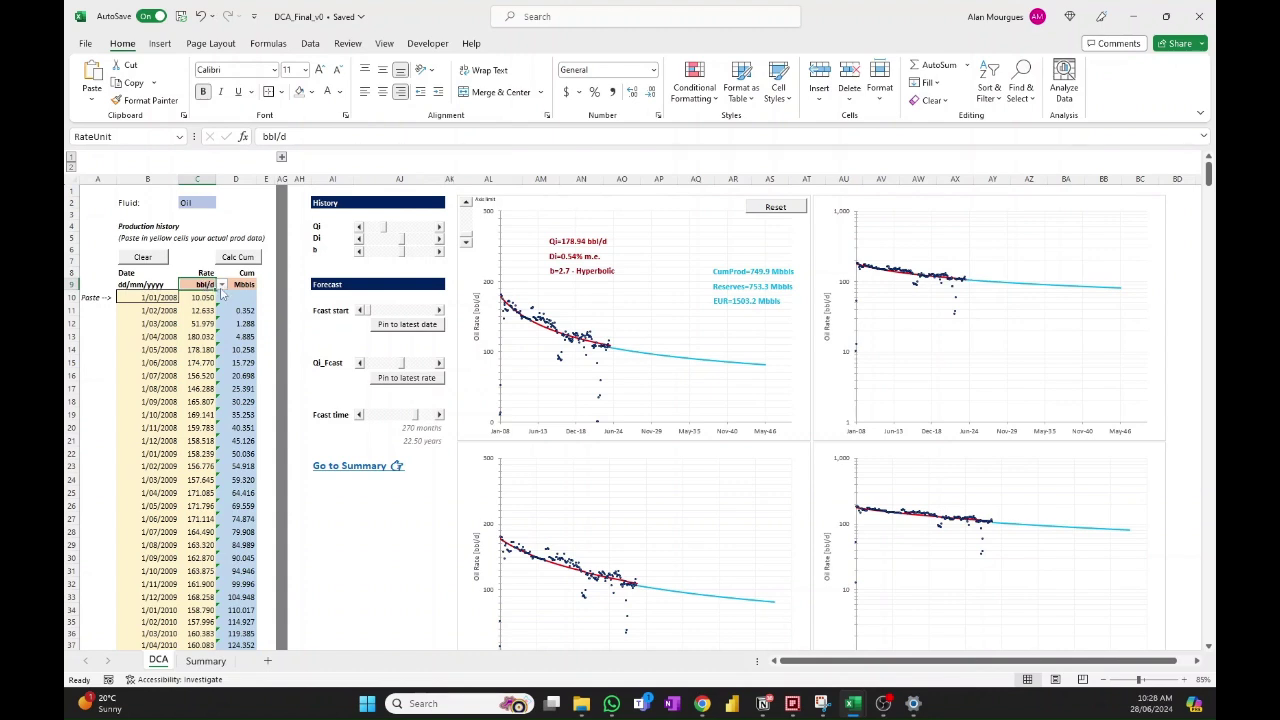
click(222, 287)
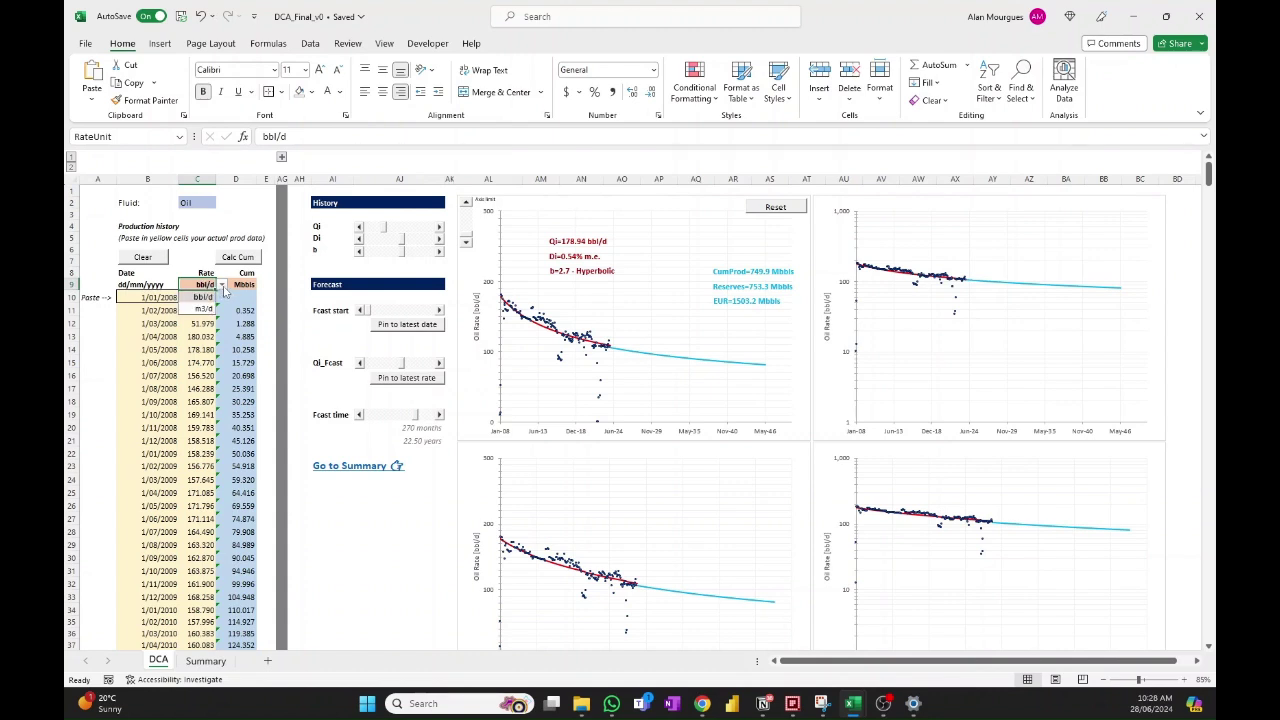
click(206, 310)
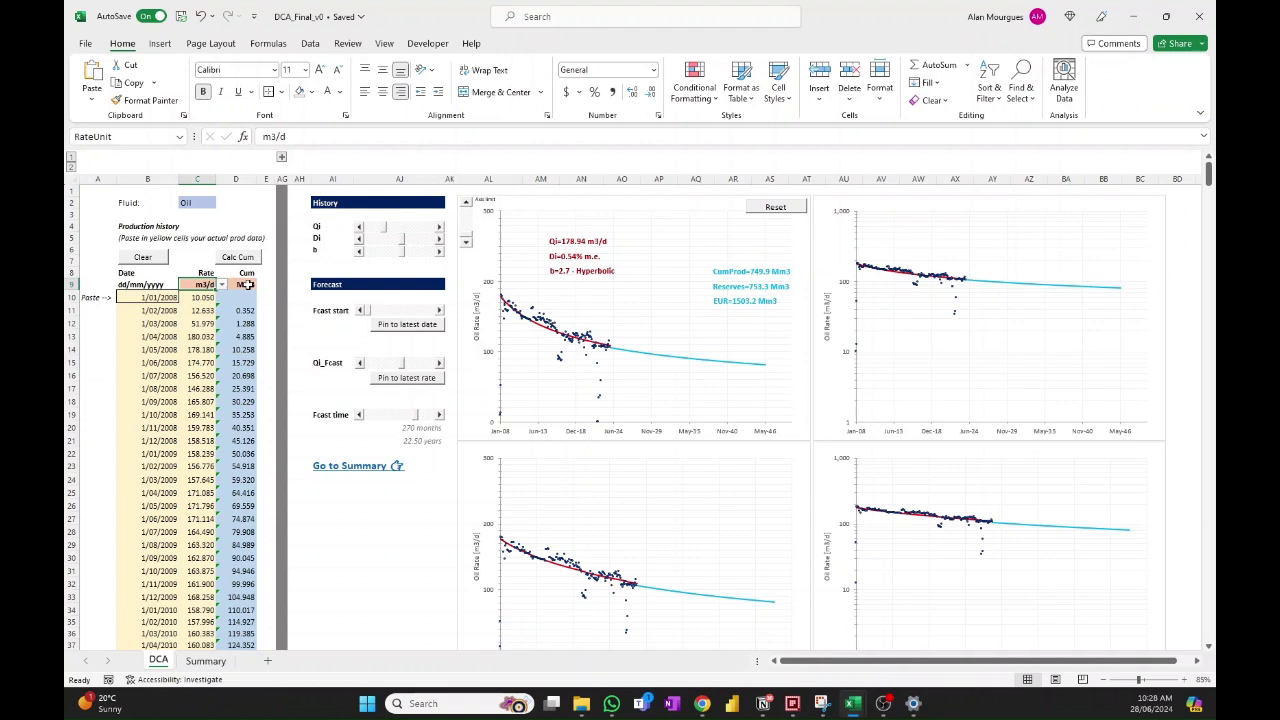
click(223, 285)
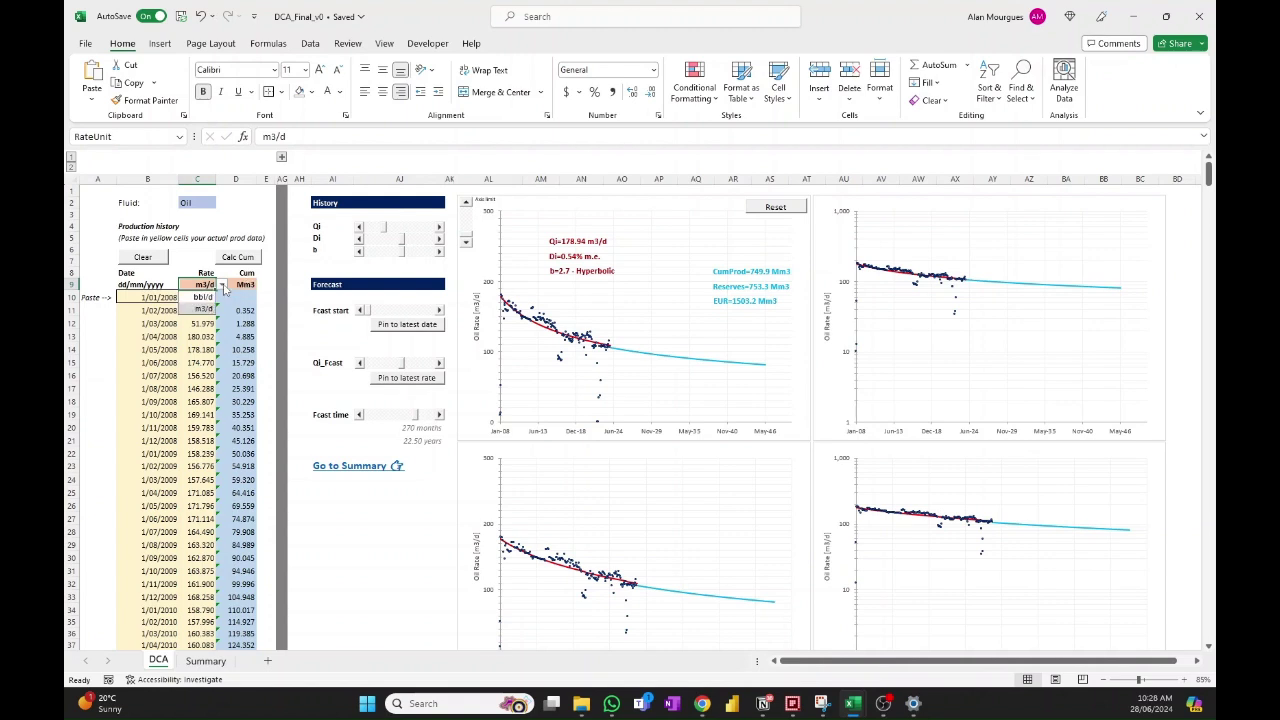
click(205, 297)
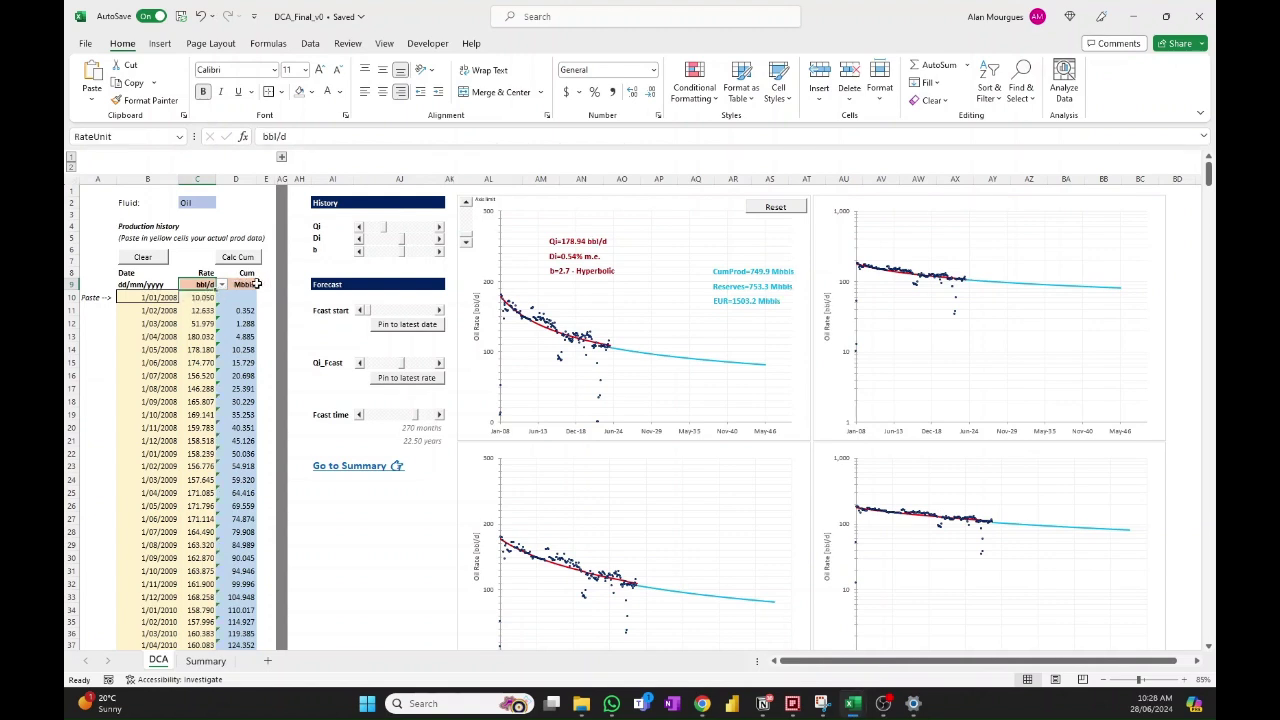
Step: Set the fluid to Gas and change the rate unit to Mscfd and on to m3/d
click(208, 203)
click(222, 203)
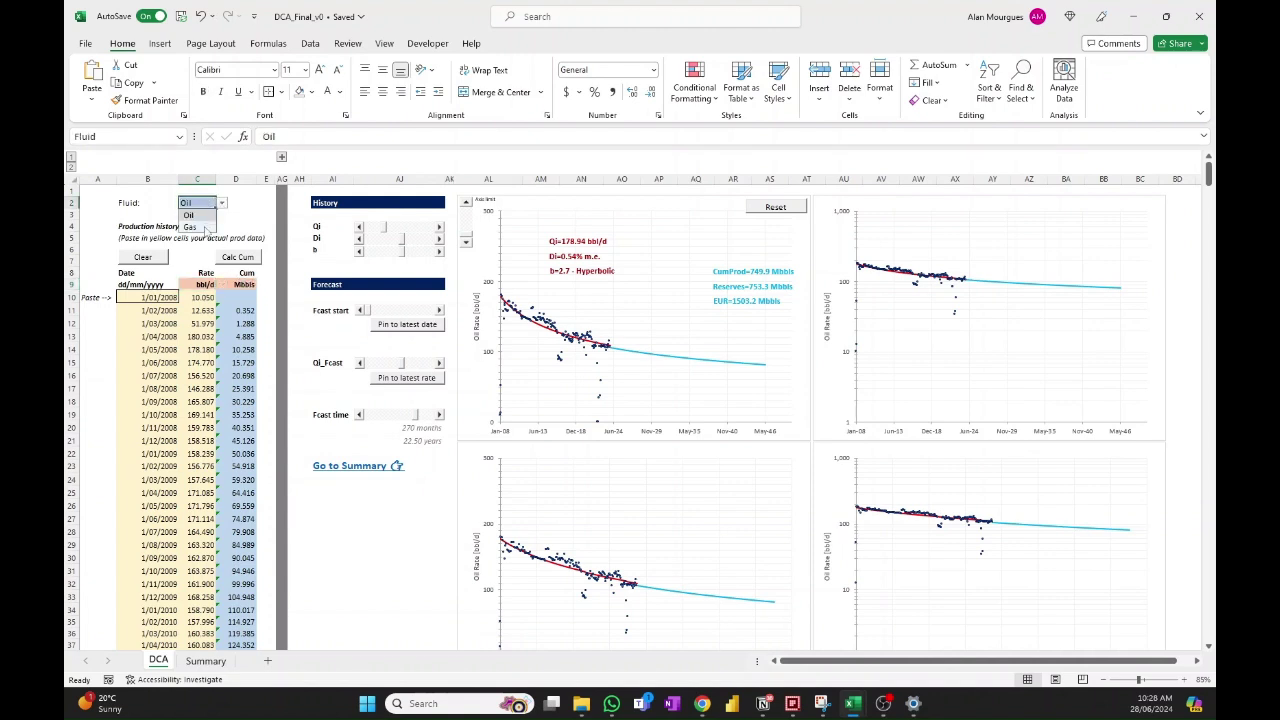
click(204, 228)
click(203, 285)
click(222, 285)
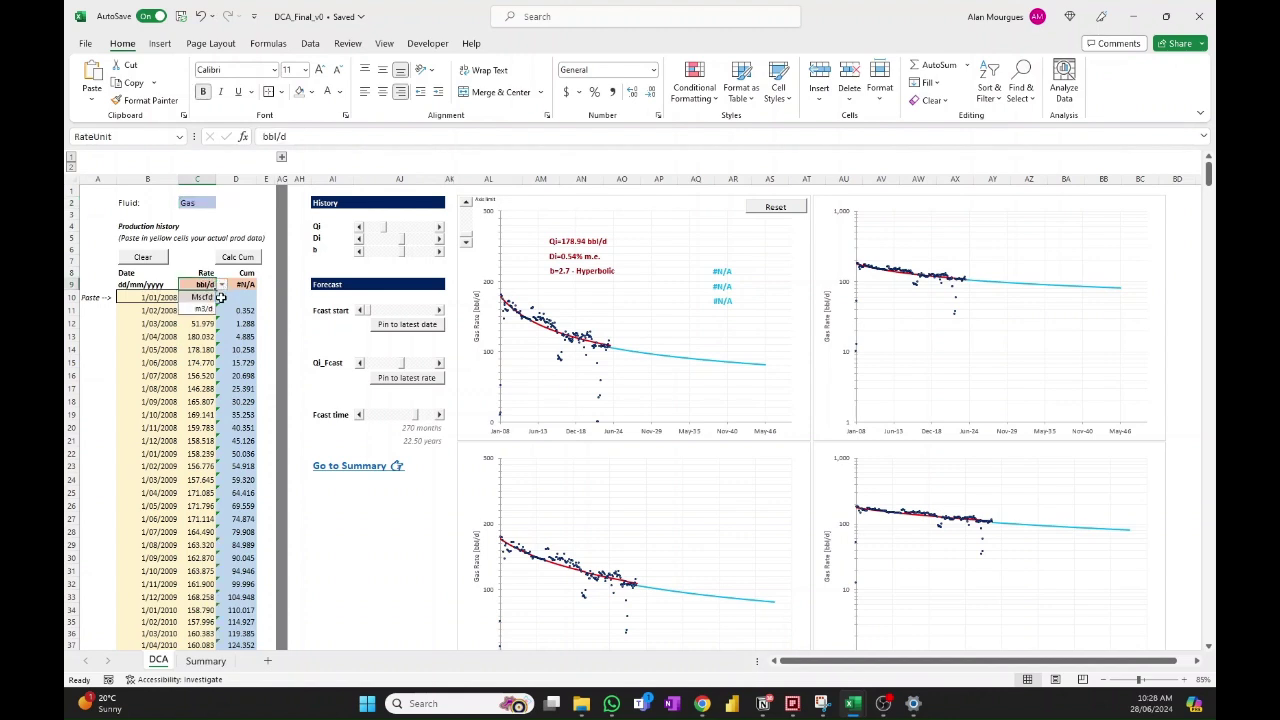
click(213, 297)
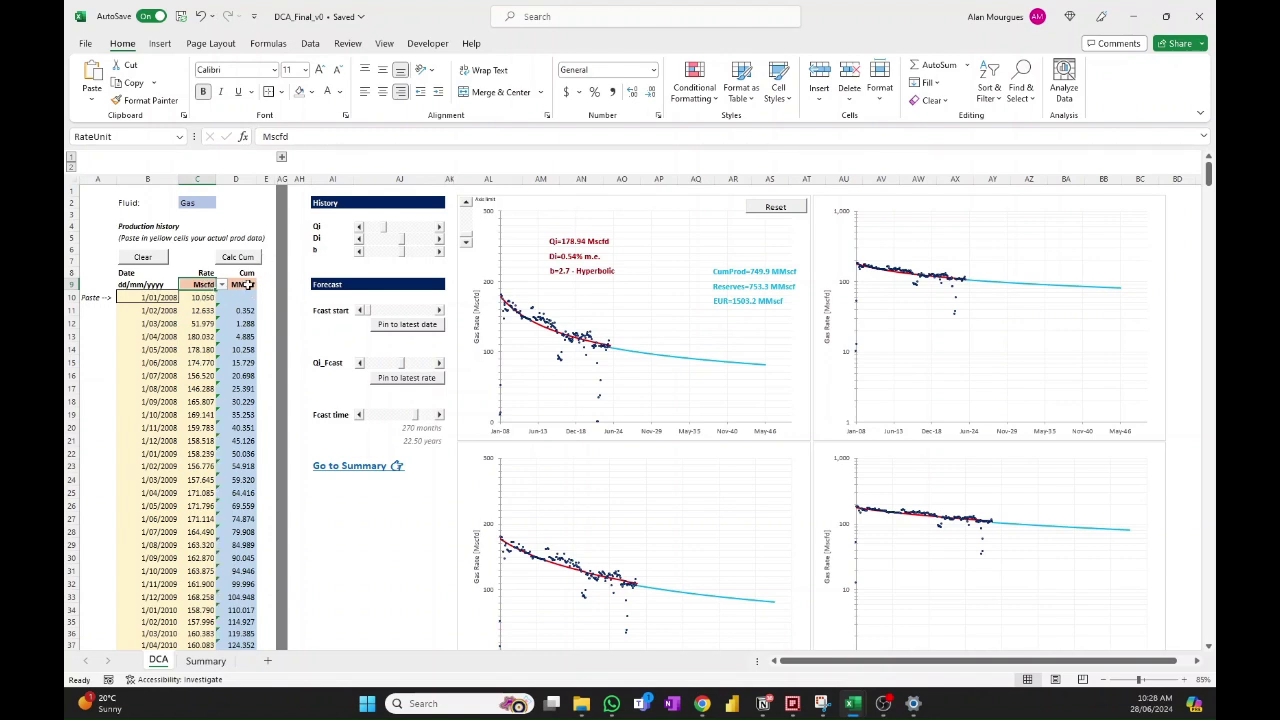
click(223, 286)
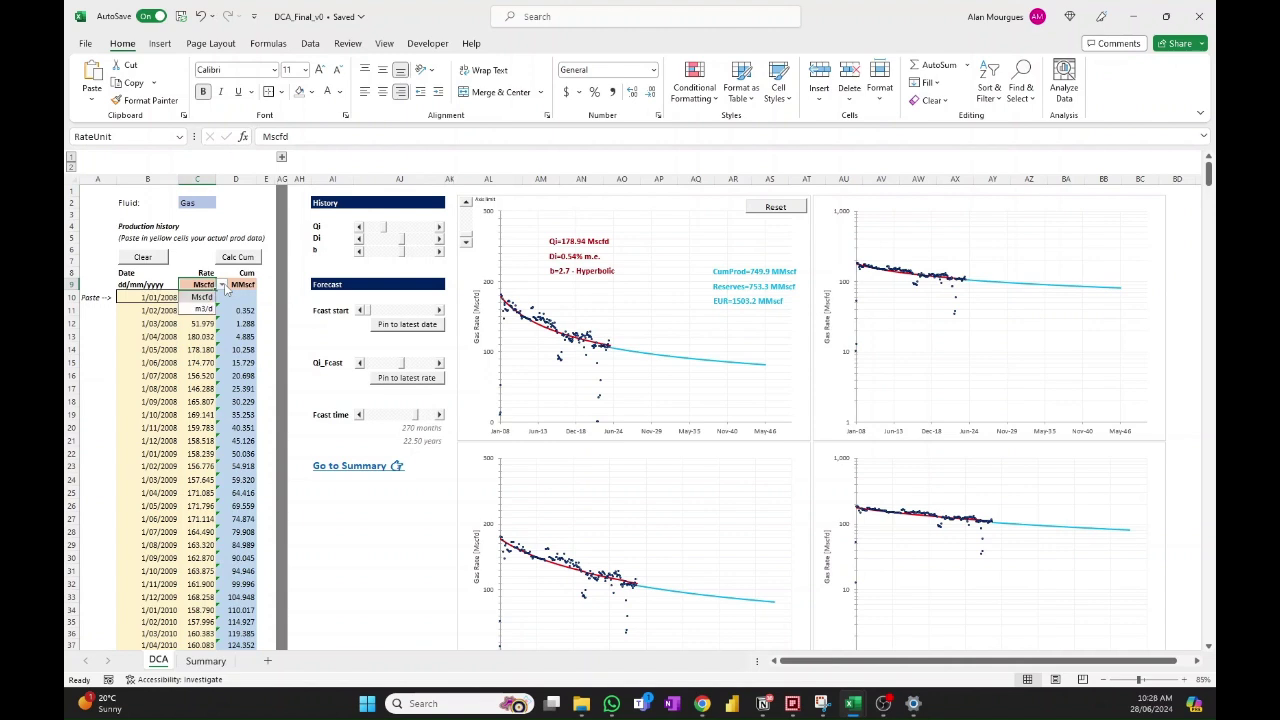
click(205, 310)
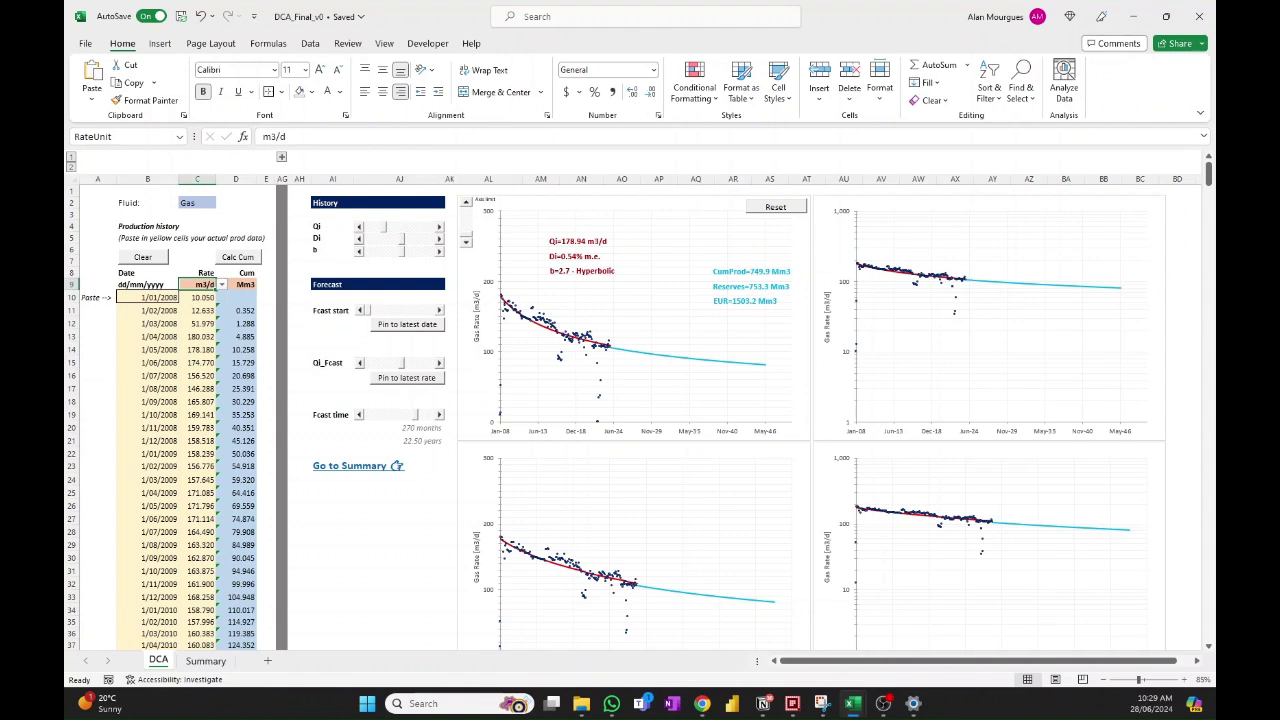
Step: Show the gas production data in the Book1 workbook and move its window clear of the DCA sheet
key(alt+Tab)
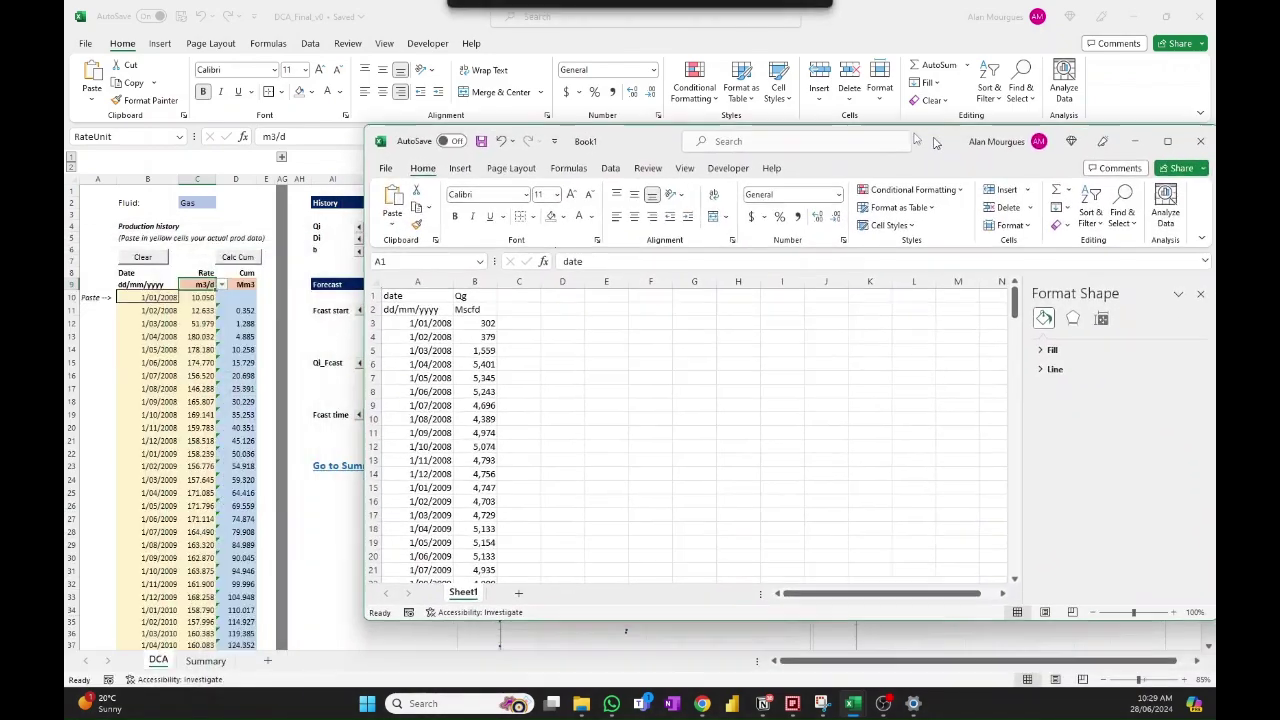
drag(860, 133, 853, 118)
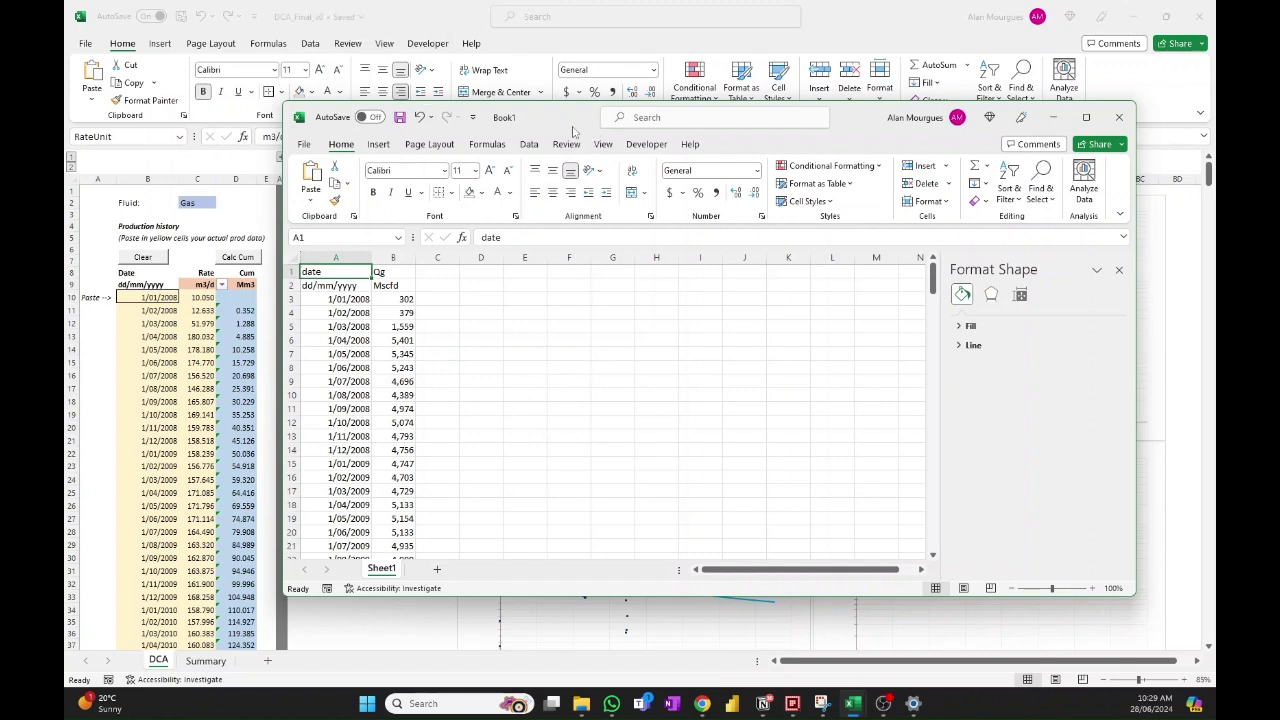
drag(567, 121, 656, 117)
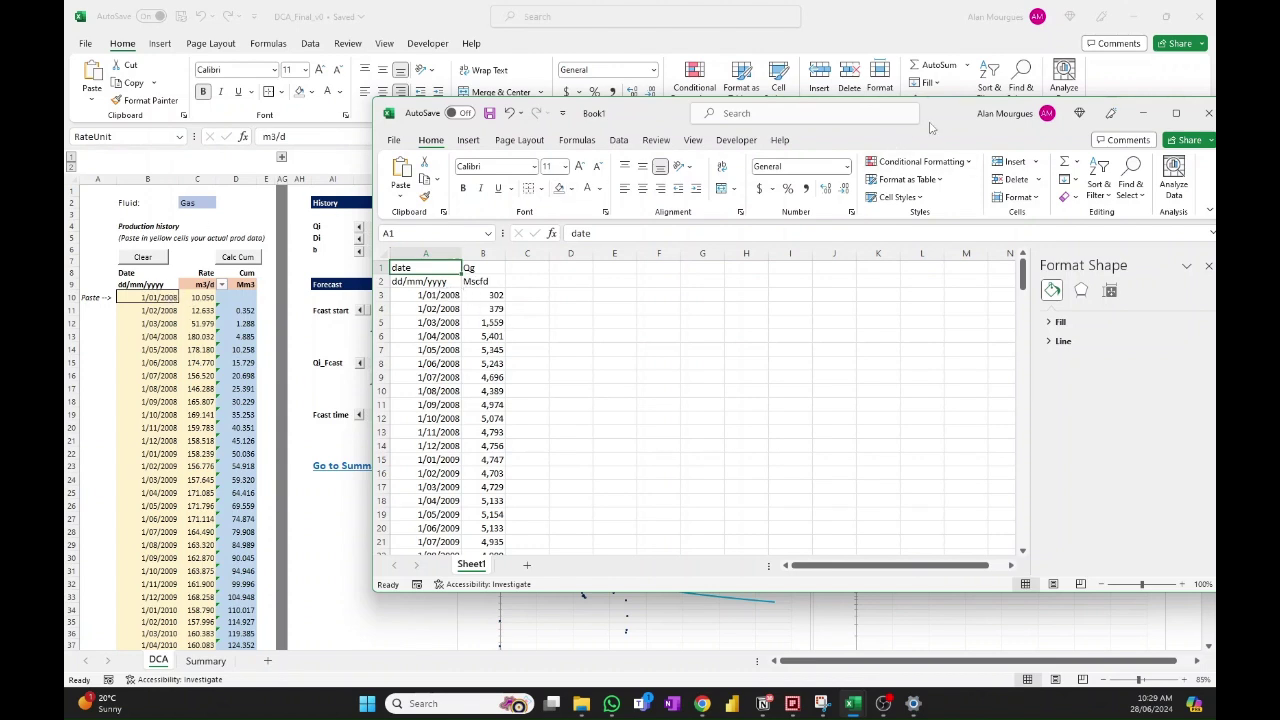
drag(945, 120, 0, 120)
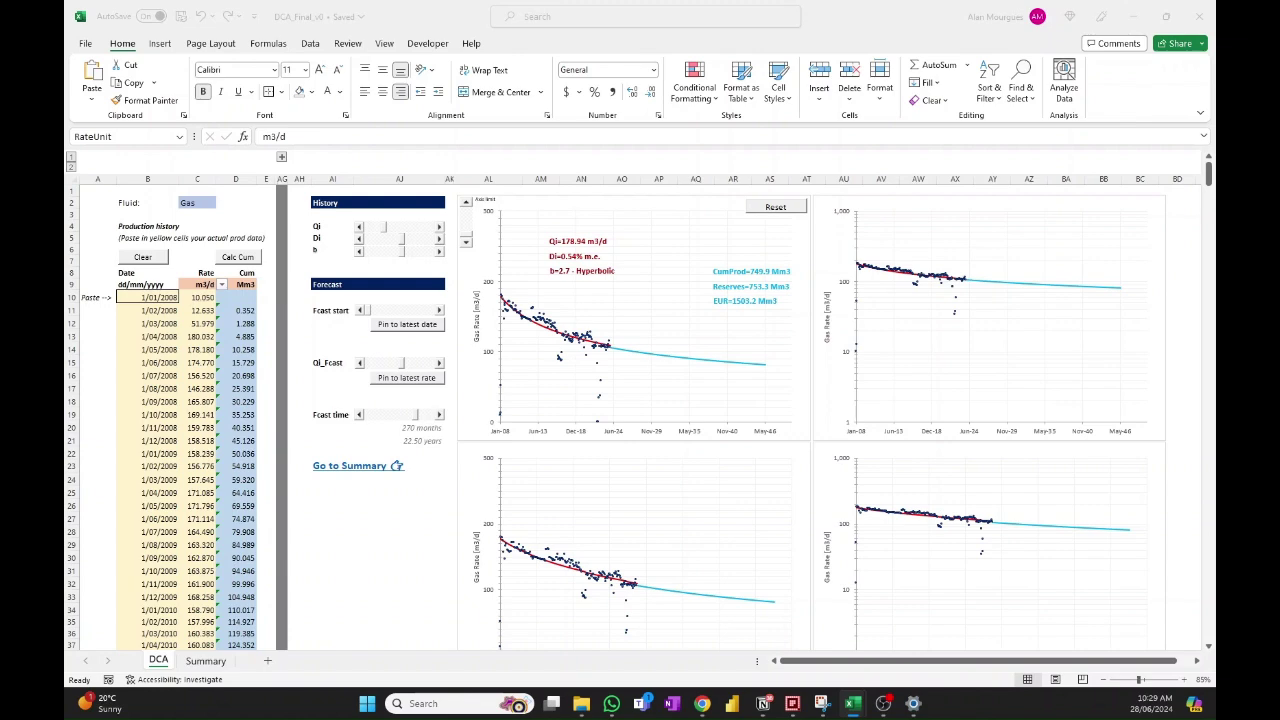
Step: Return to the DCA workbook and clear the existing production history with the sheet's clear function
key(super+shift+Right)
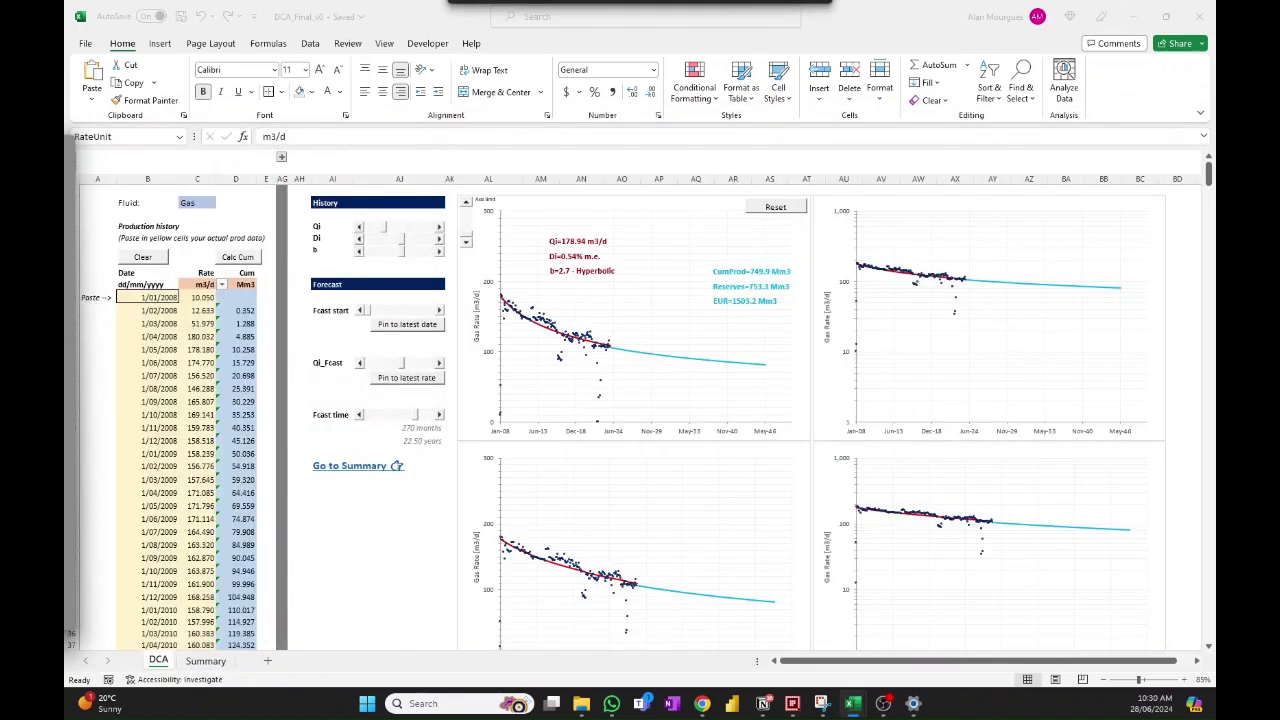
click(90, 244)
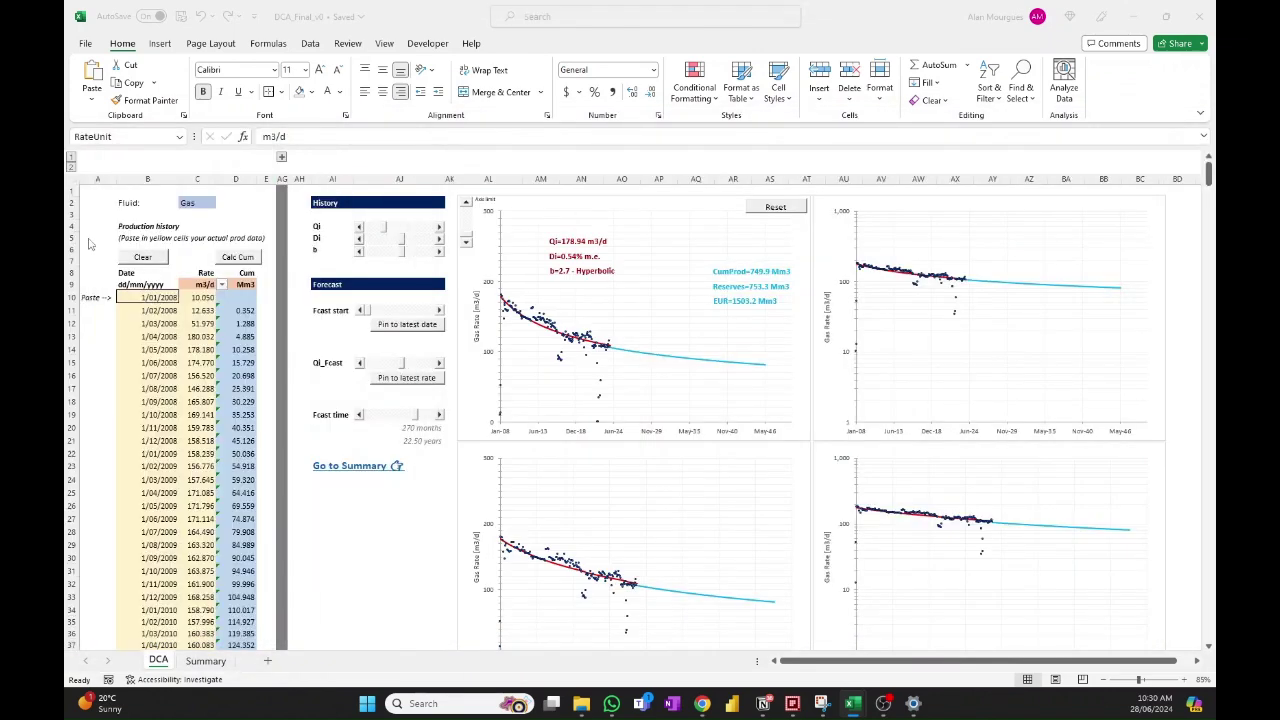
click(152, 258)
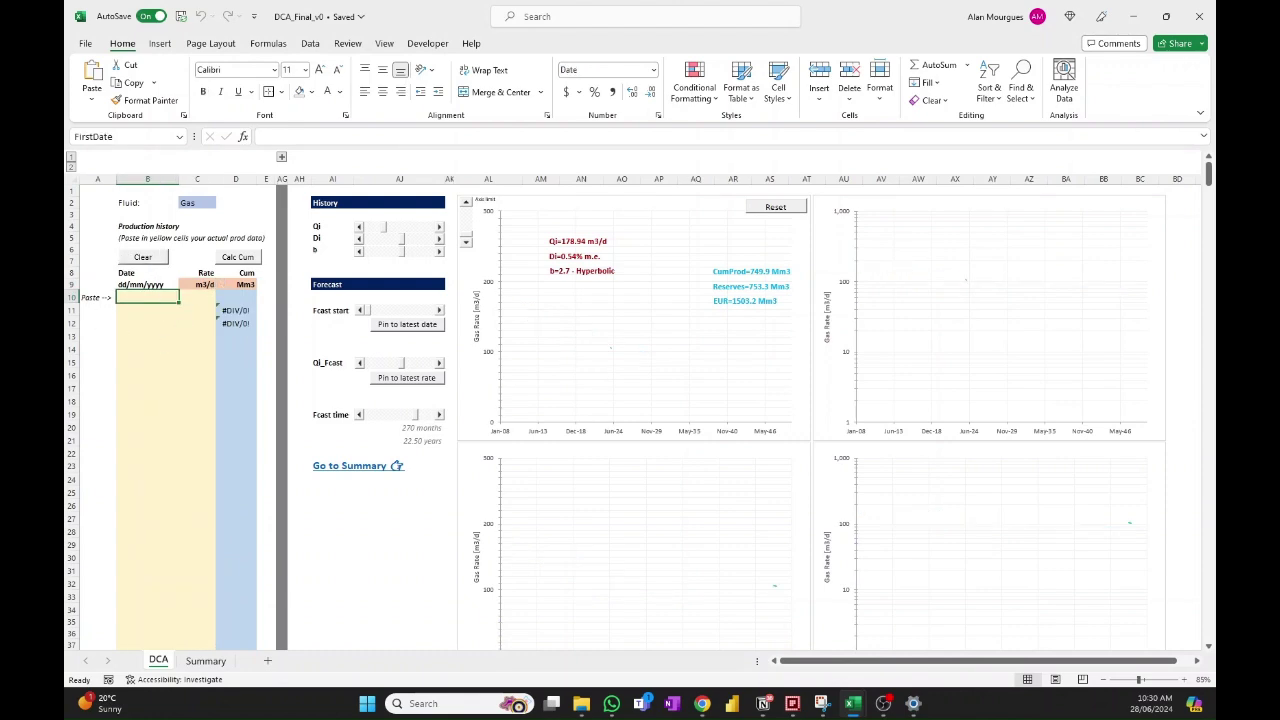
Step: Copy all gas dates and rates in Book1, from A3 through the last row of column B
key(alt+Tab)
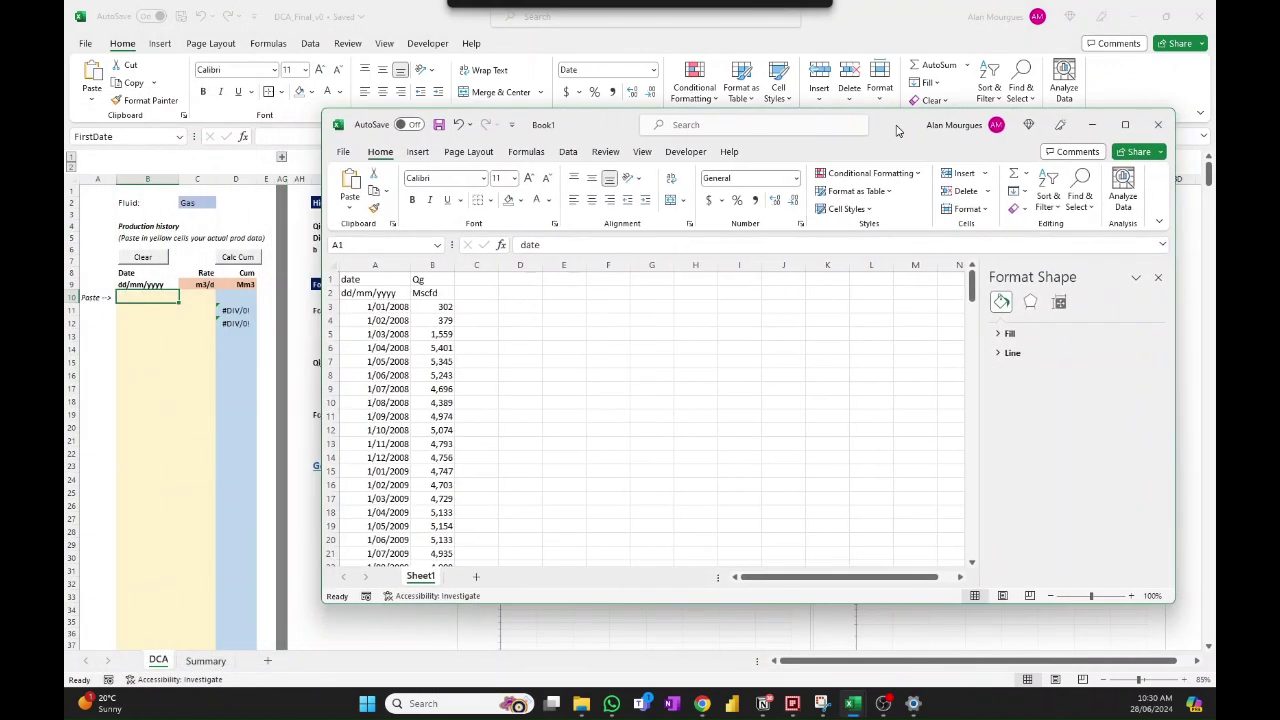
click(403, 311)
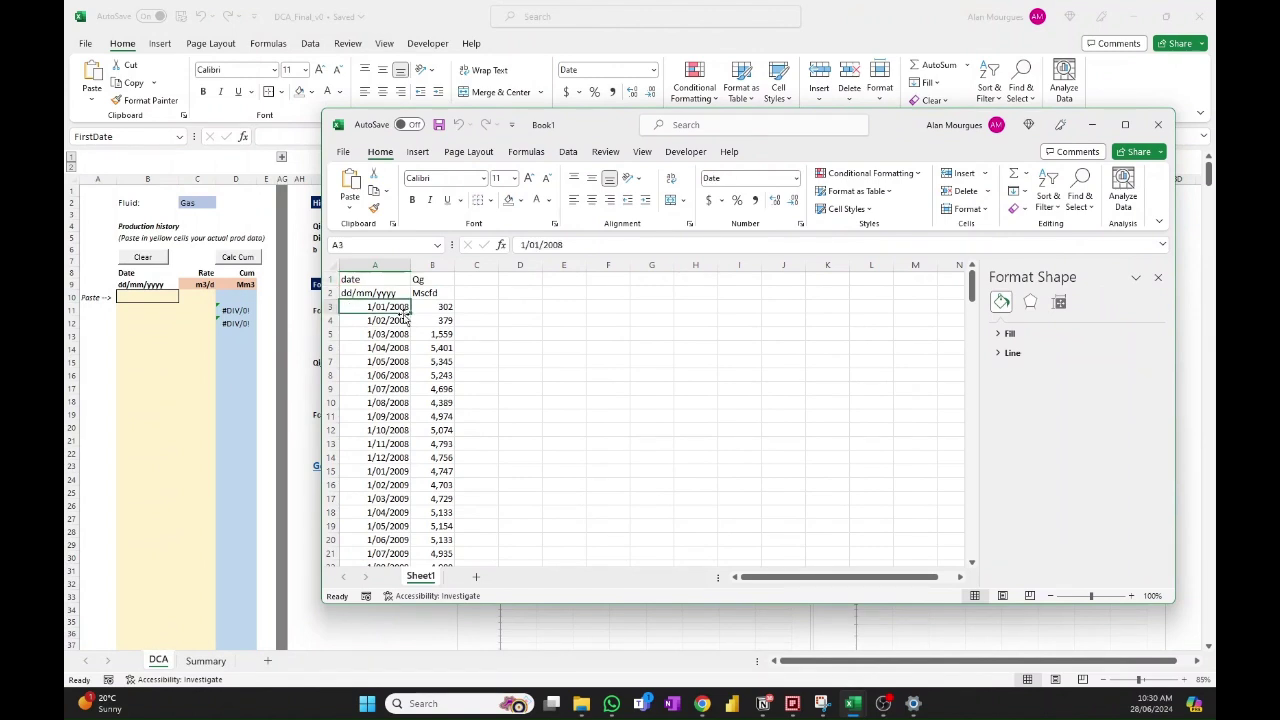
key(ctrl+shift+Right)
key(ctrl+shift+Down)
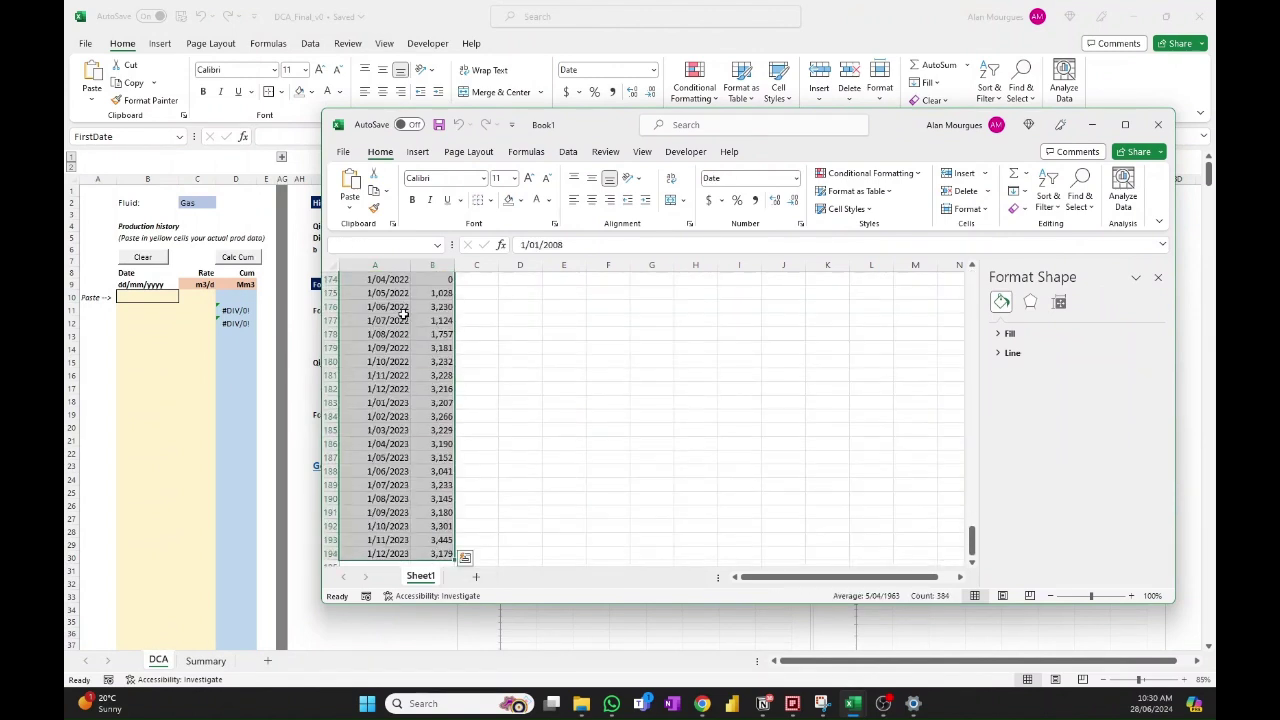
key(ctrl+c)
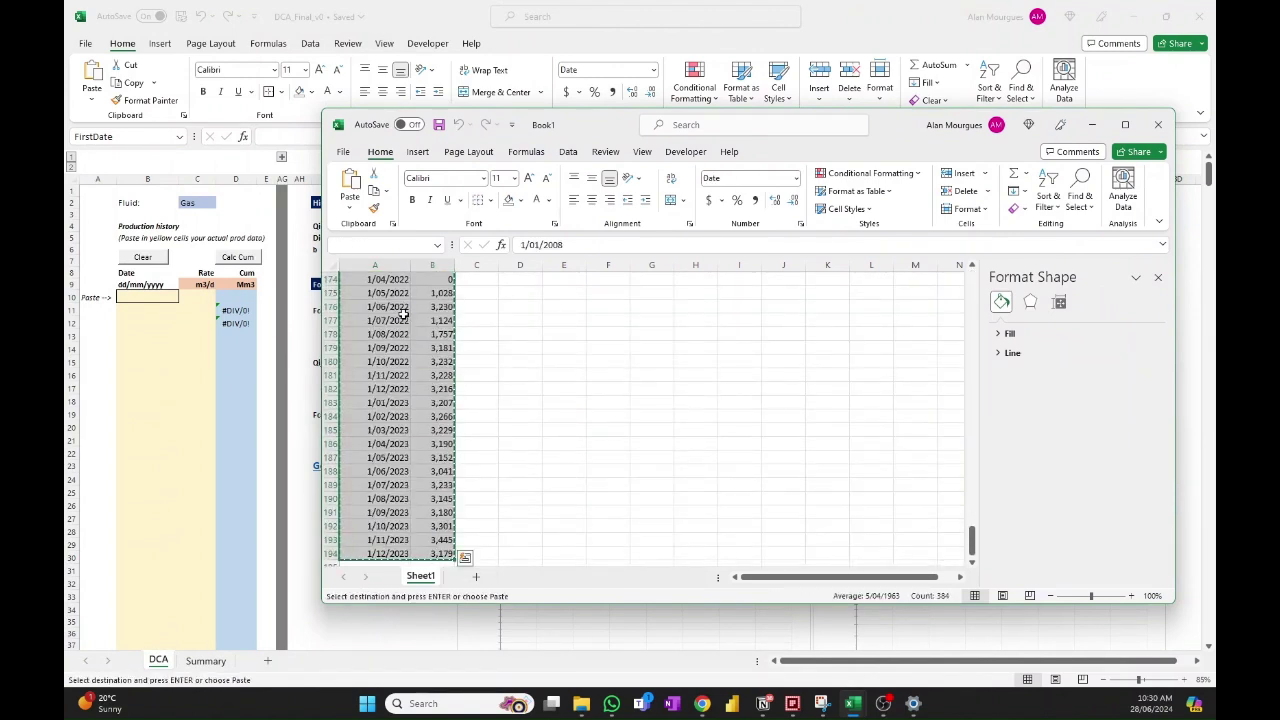
Step: Paste the gas history as values from B10 on the DCA sheet and calculate the cumulative production
key(alt+Tab)
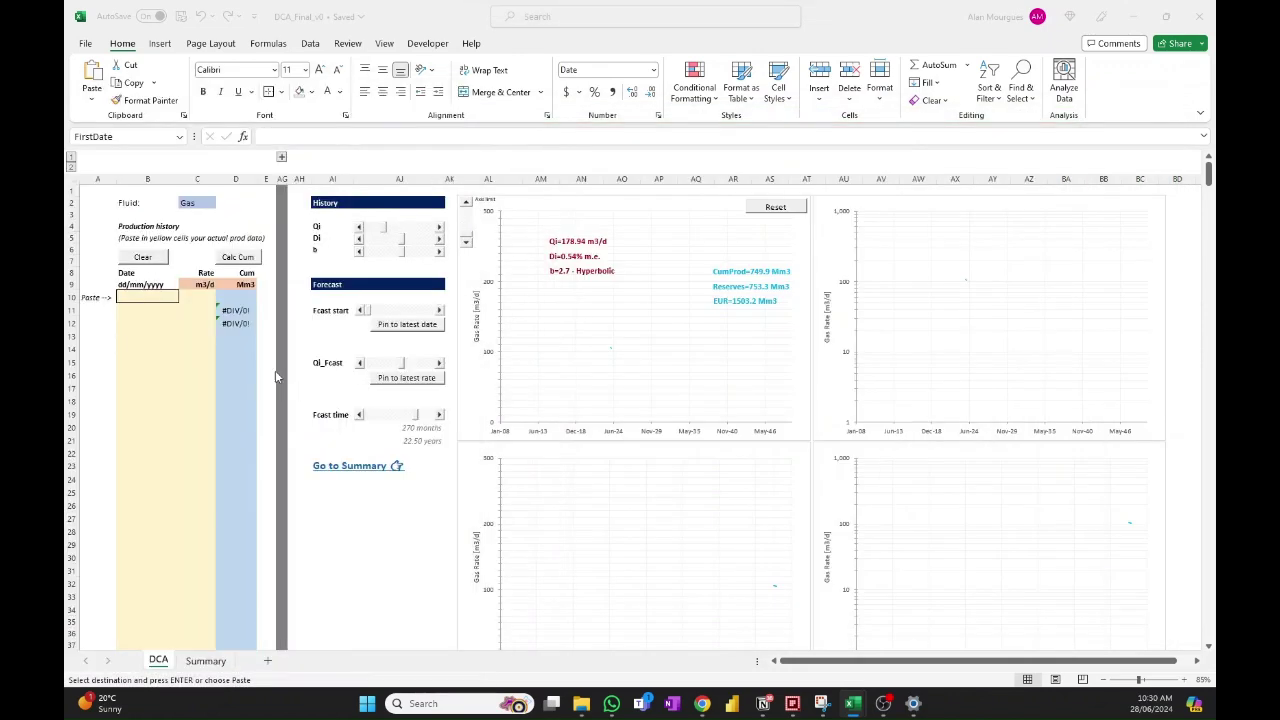
click(141, 298)
right_click(141, 297)
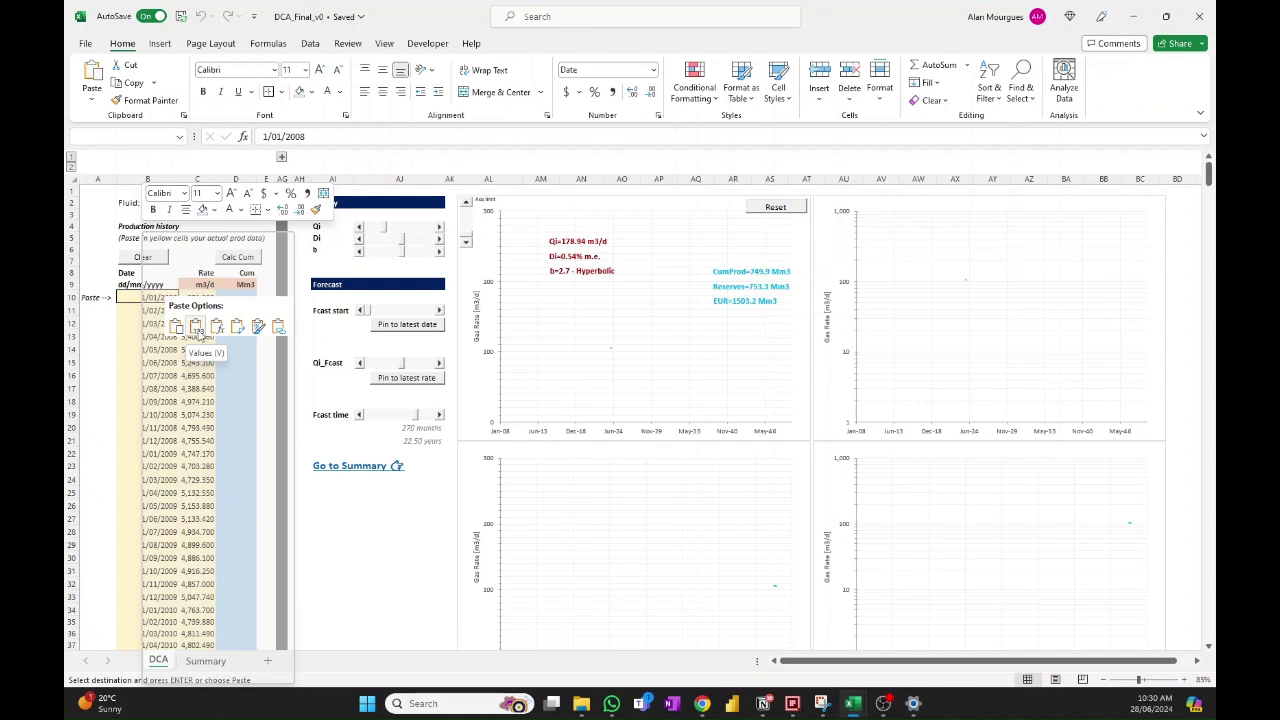
click(197, 328)
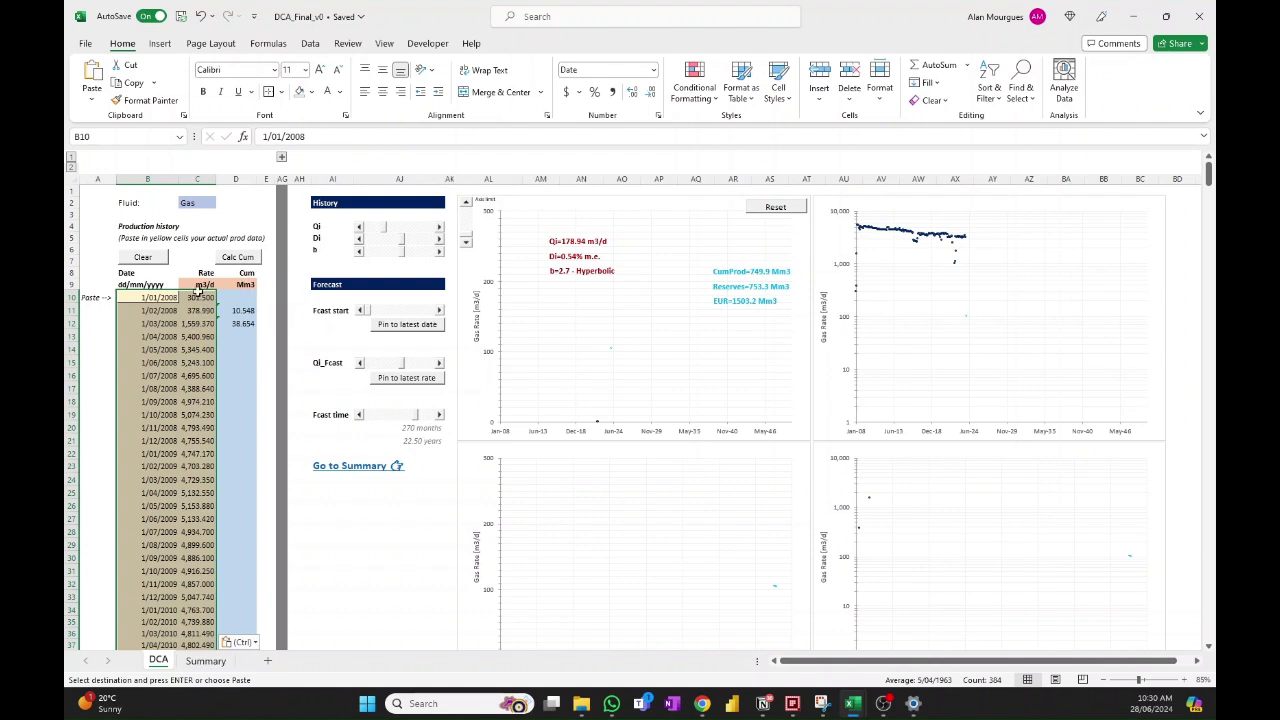
click(241, 259)
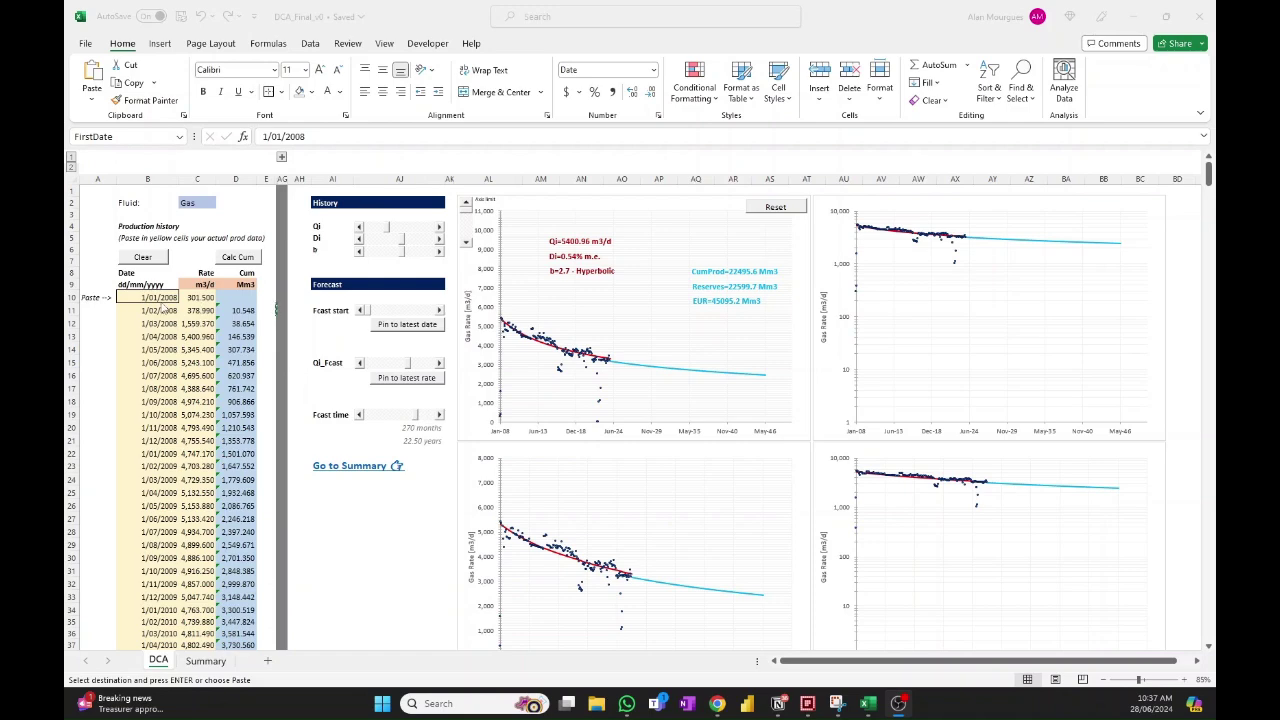
Step: Check the source rate unit in Book1 and set the gas rate unit on the DCA sheet to Mscfd
key(alt+Tab)
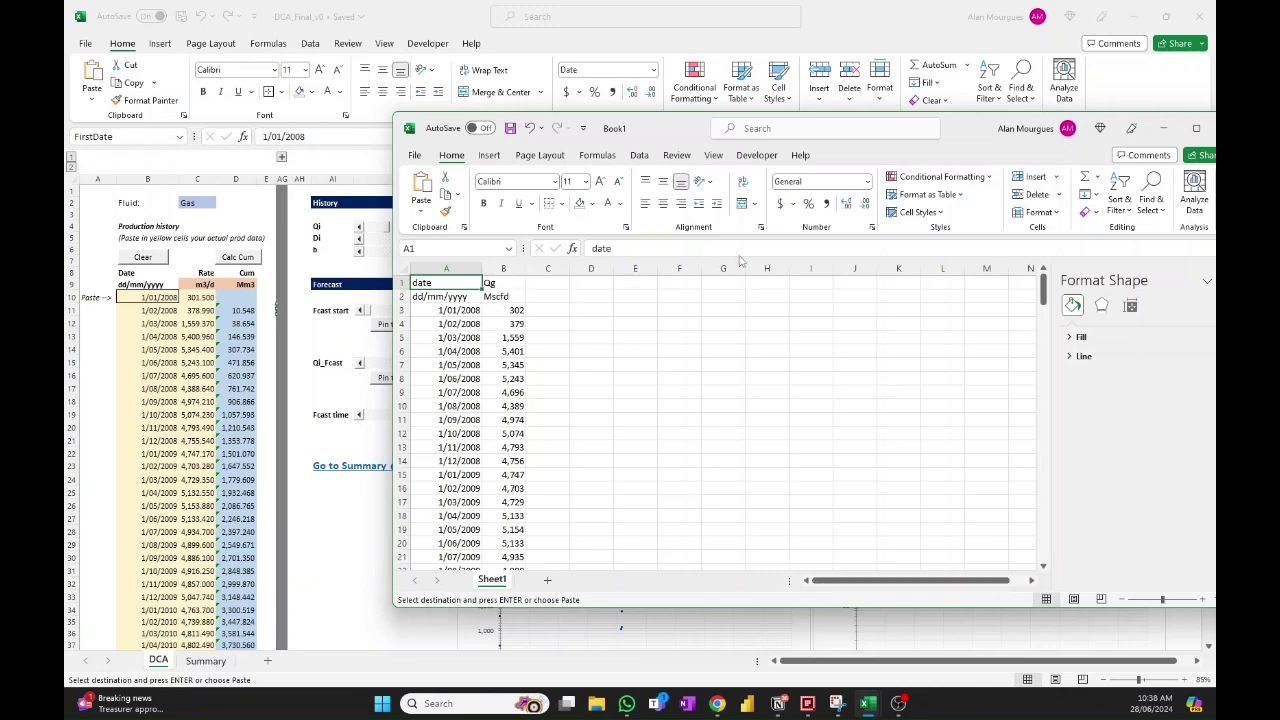
drag(960, 130, 64, 131)
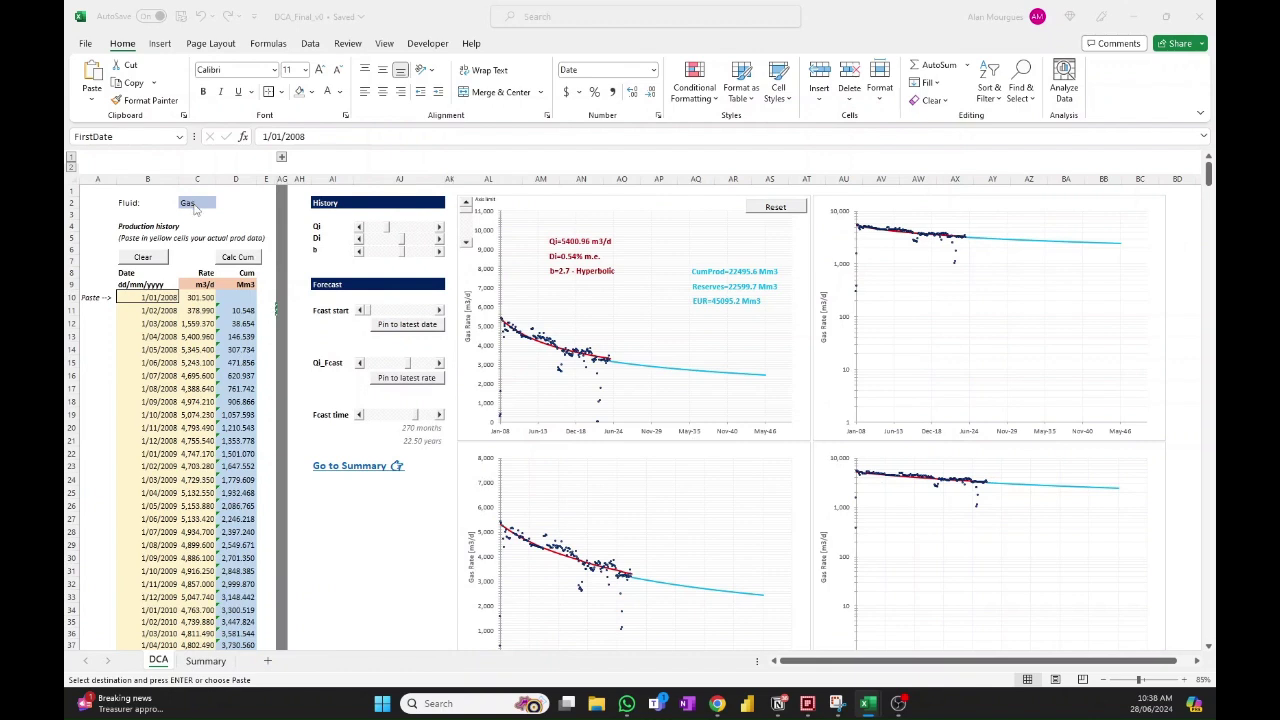
click(209, 286)
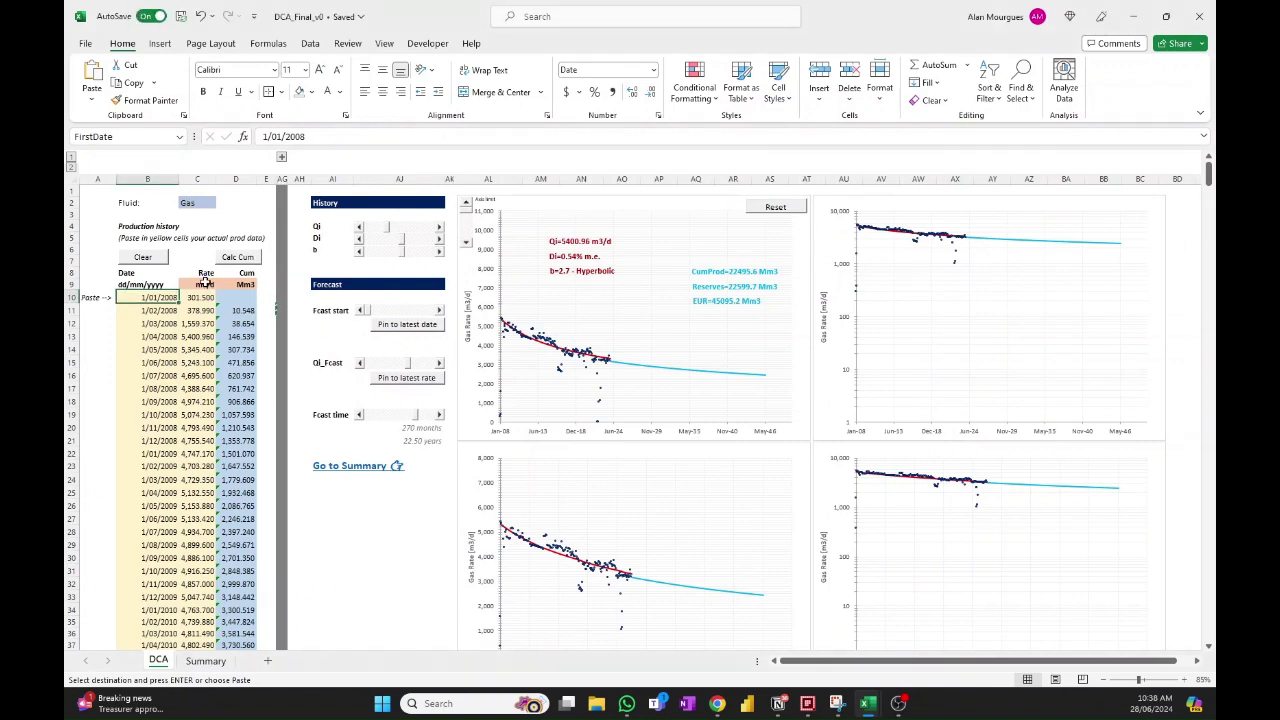
click(223, 286)
click(208, 307)
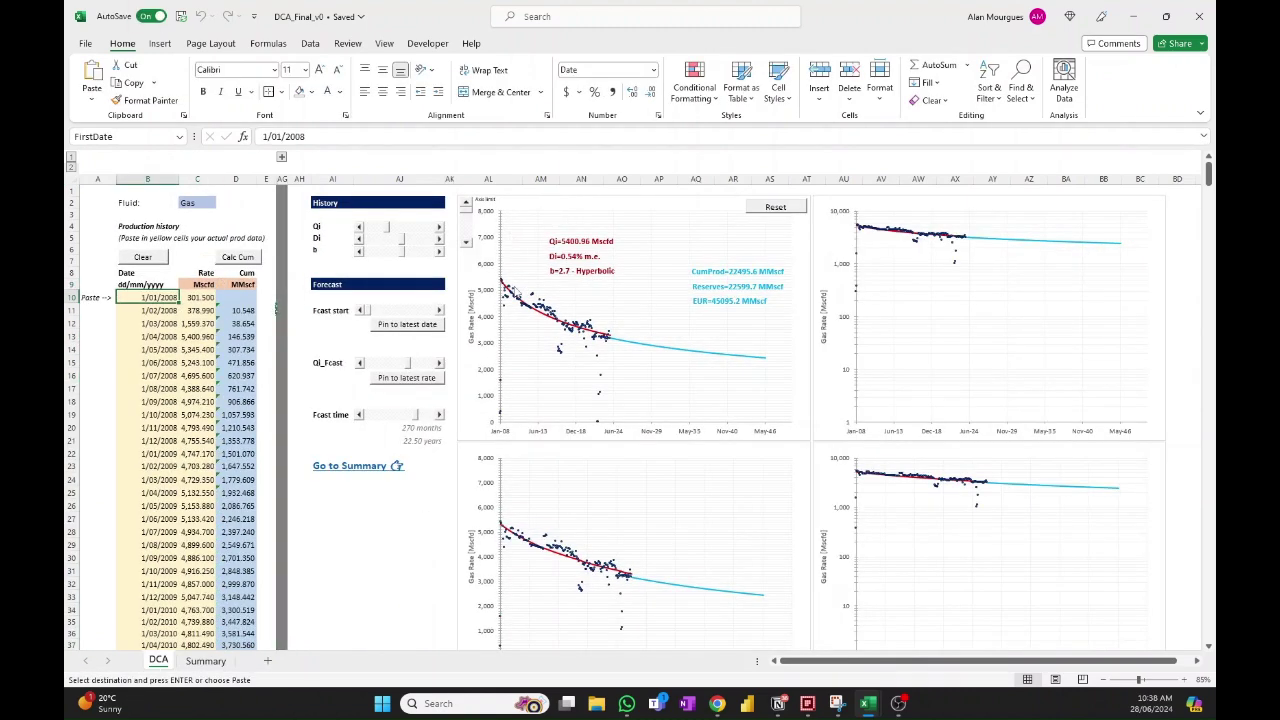
Step: Fit the history curve to the gas rates with Qi at 5526.31 Mscfd, Di at 0.47% m.e. and b at 1.3
mouse_move(566, 336)
mouse_move(389, 230)
mouse_down()
mouse_move(400, 224)
mouse_move(386, 226)
mouse_up()
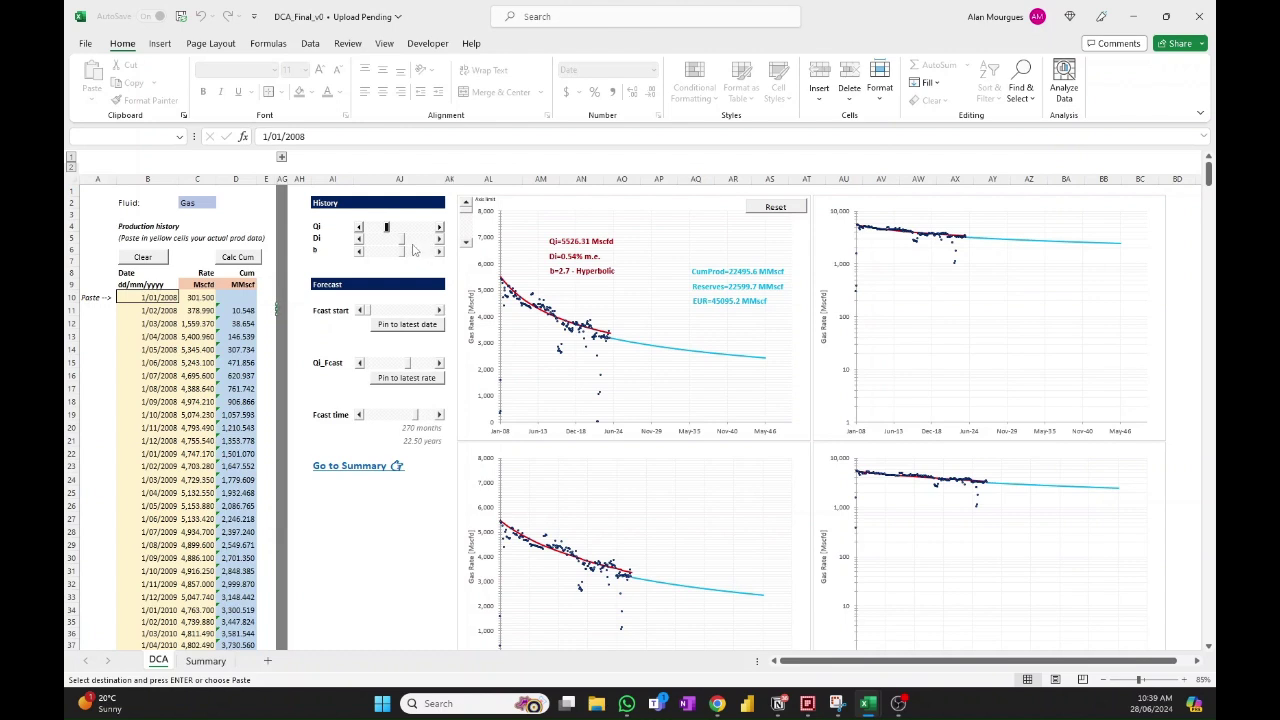
drag(402, 240, 397, 236)
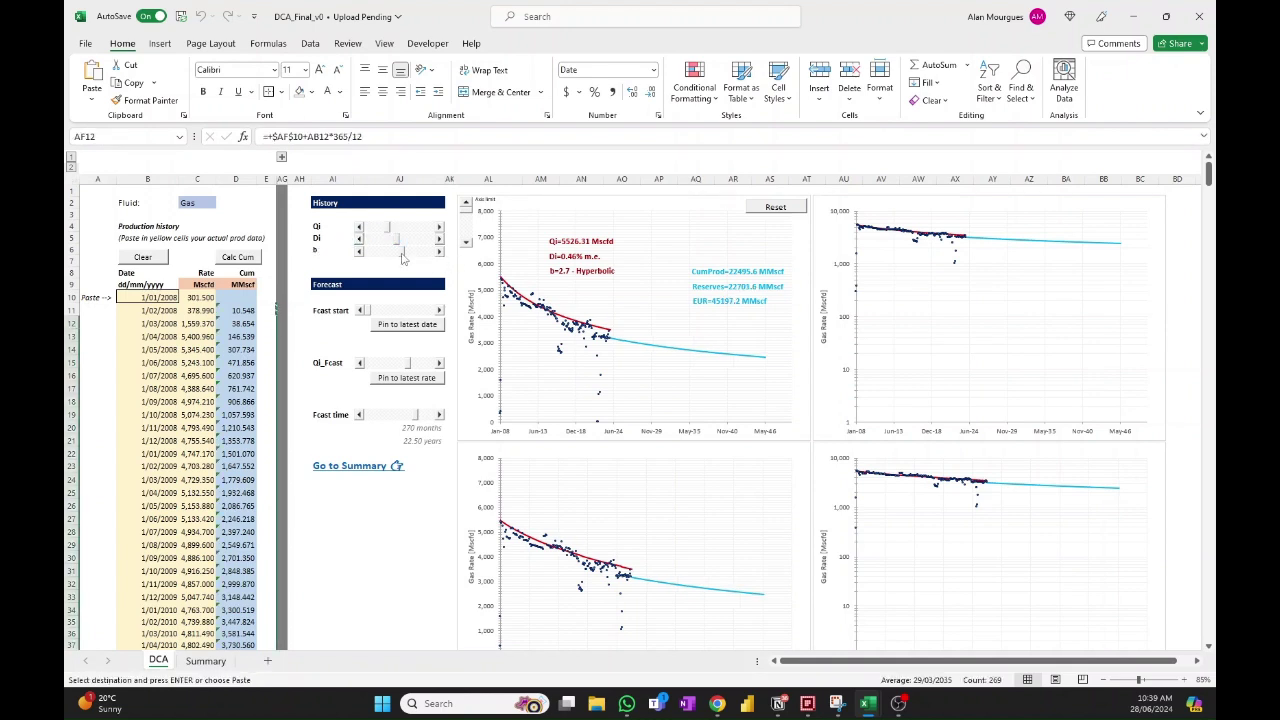
mouse_move(402, 252)
mouse_down()
mouse_move(356, 252)
mouse_move(383, 249)
mouse_up()
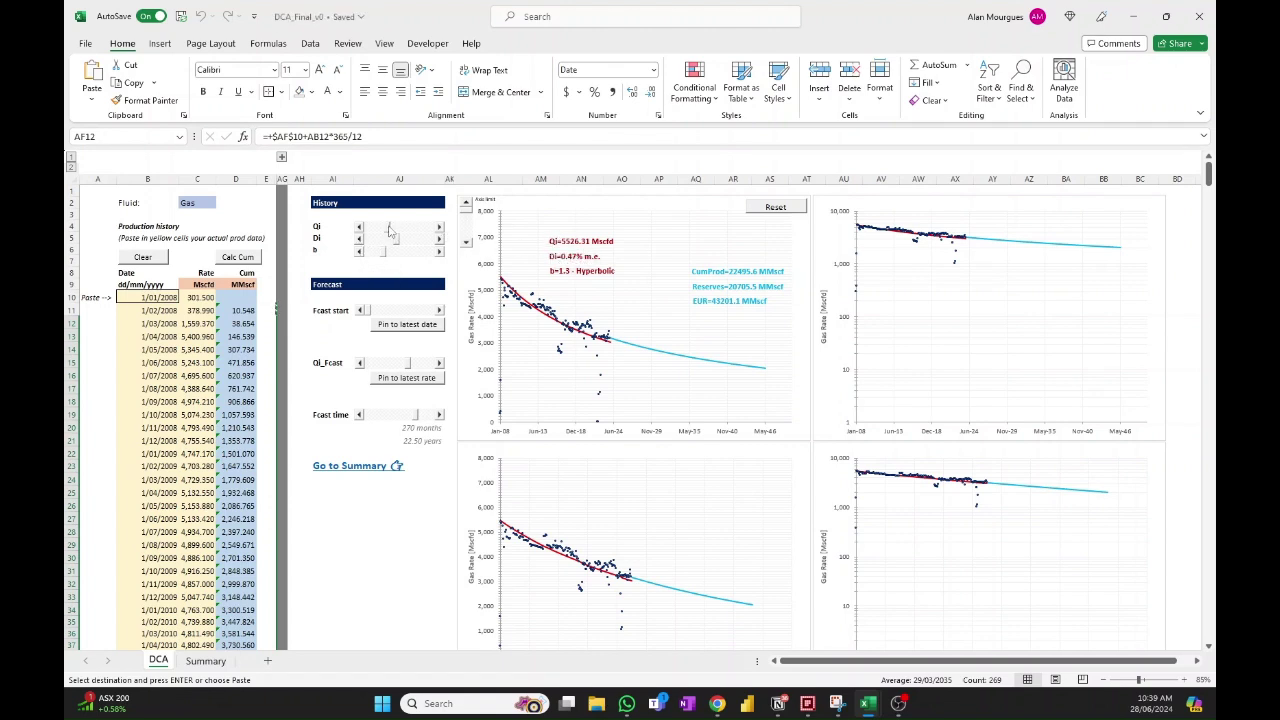
Step: Refine the history match by setting Qi to 5610.52 Mscfd and Di to 0.44% m.e
drag(388, 227, 392, 227)
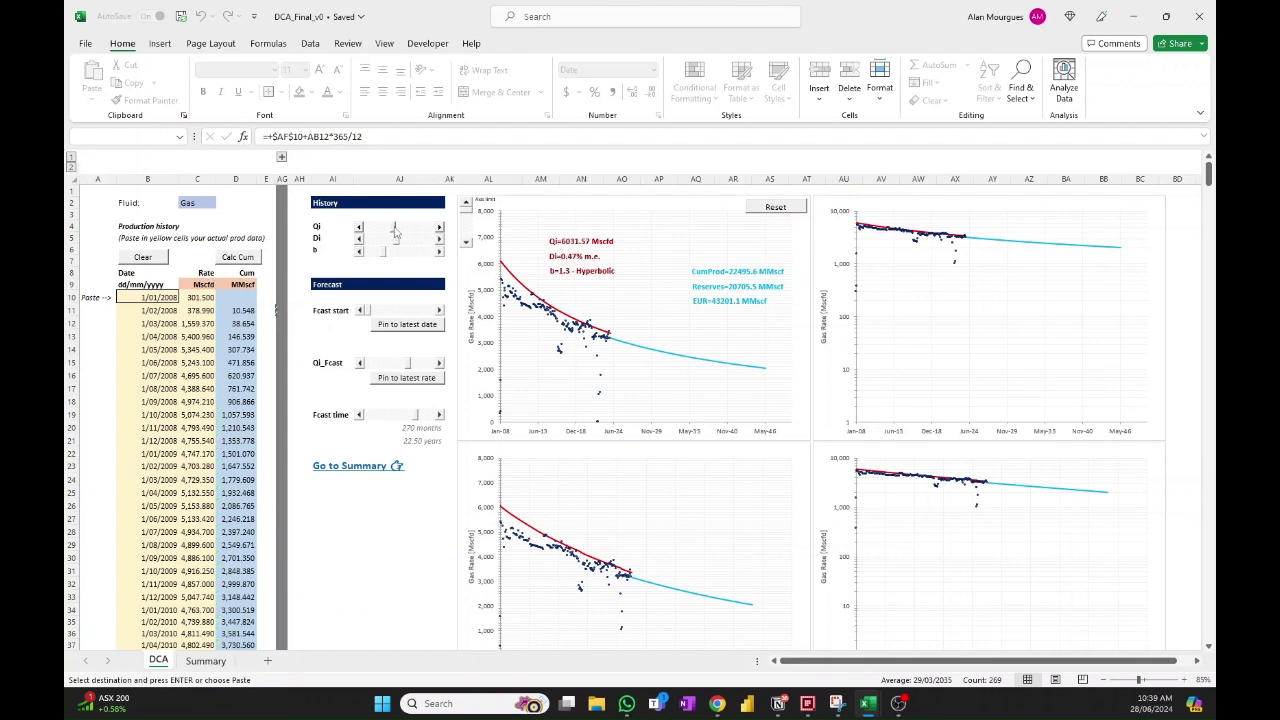
drag(394, 231, 390, 232)
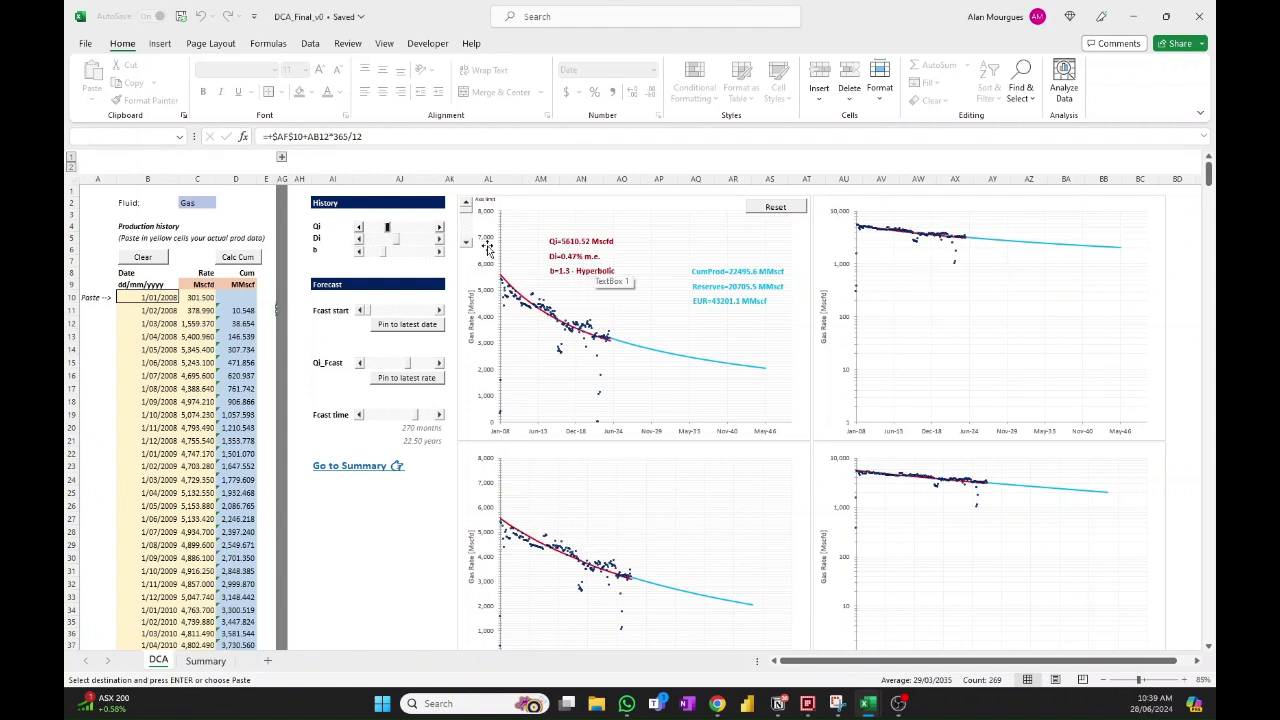
drag(396, 244, 393, 238)
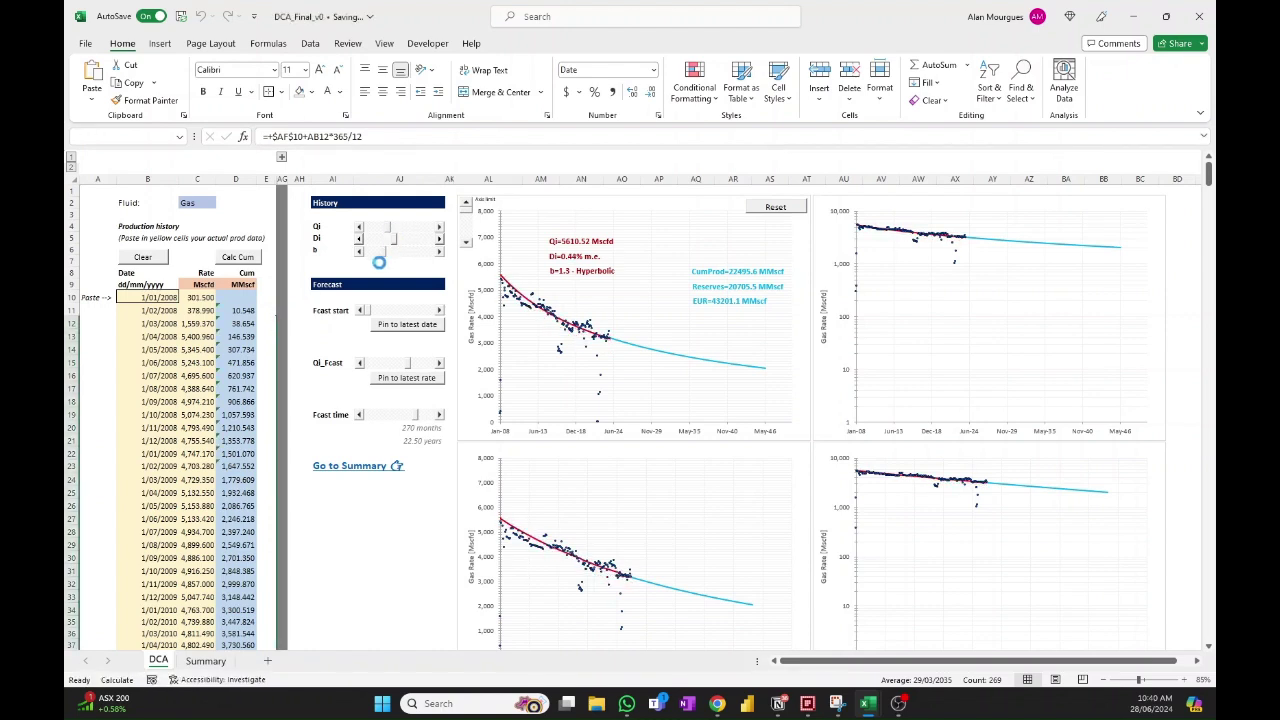
Step: Test an exponential history decline with b at 0, and return to a hyperbolic fit with b at 1.3 and Di at 0.43% m.e
click(398, 250)
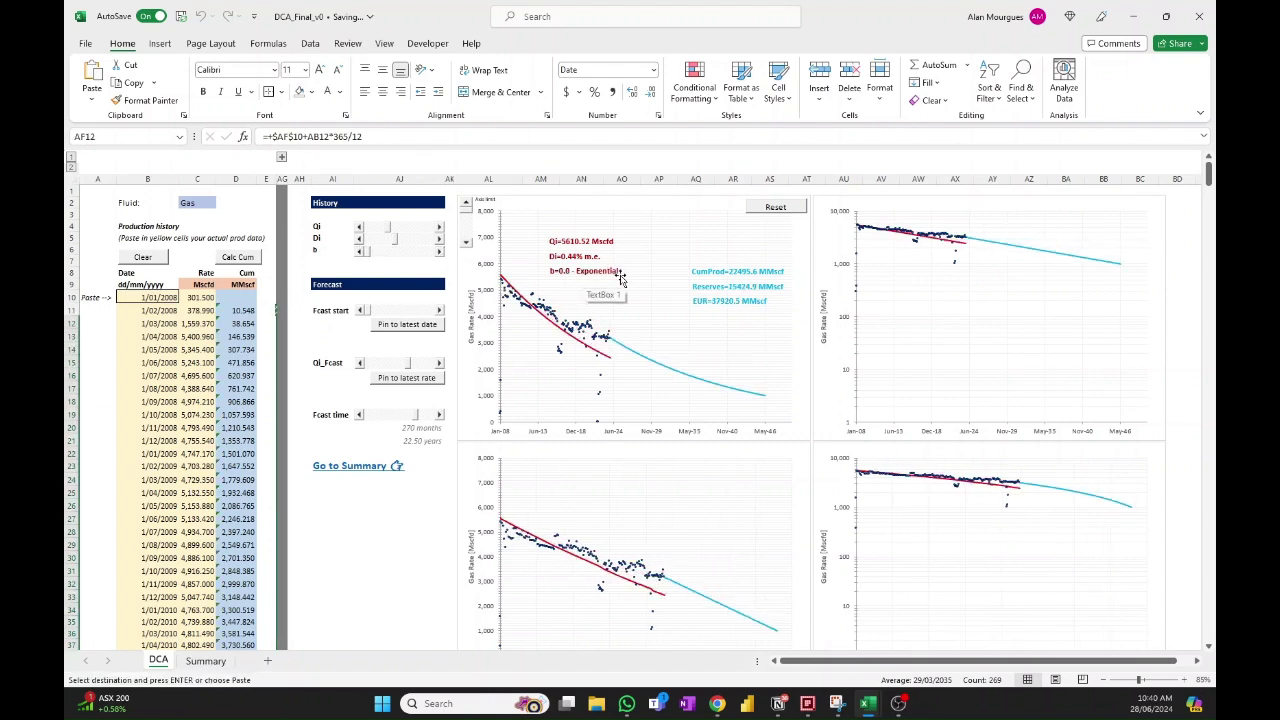
drag(366, 251, 381, 253)
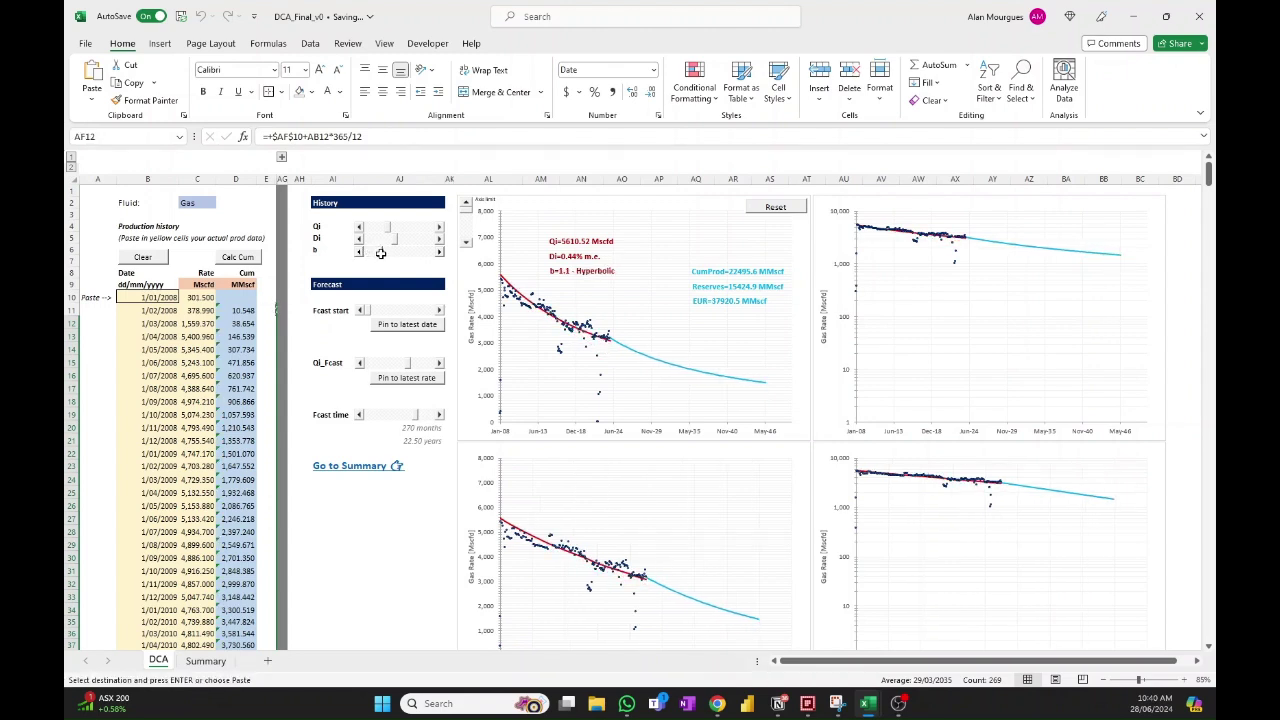
mouse_move(381, 253)
mouse_down()
mouse_move(395, 253)
mouse_move(383, 250)
mouse_up()
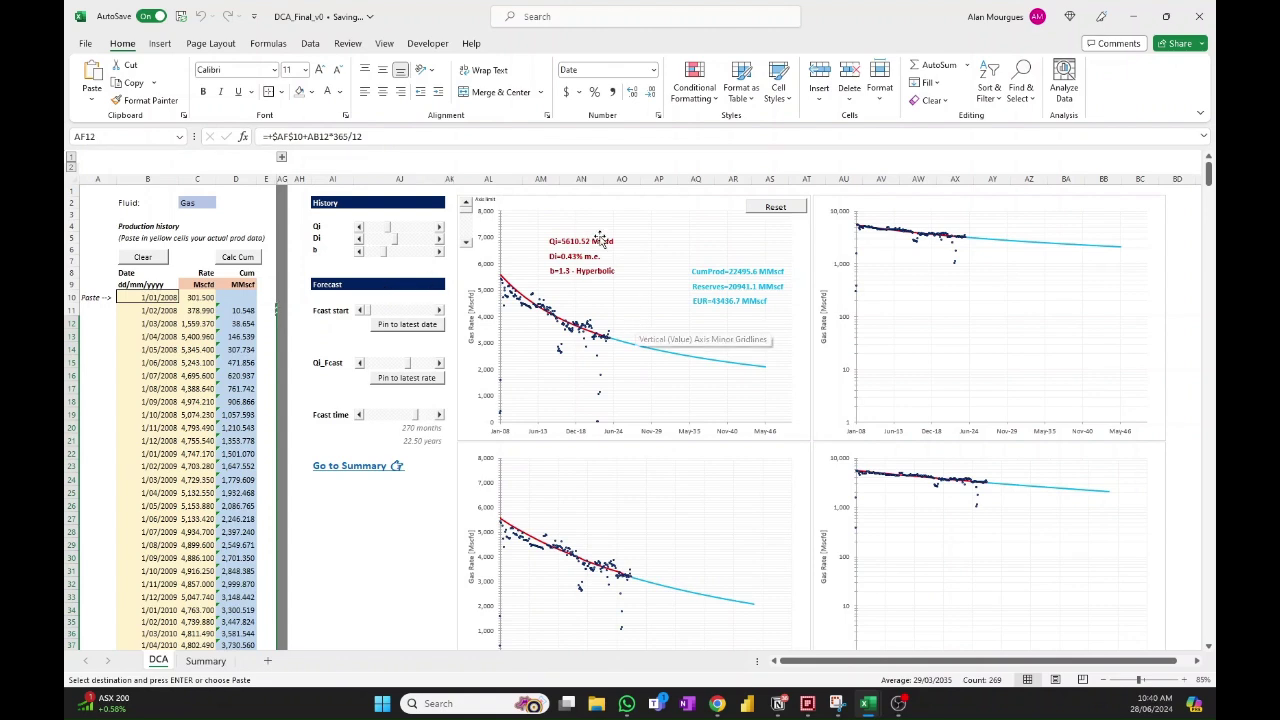
Step: Try rate-axis maximums of 9,000 and 6,000 on the rate-versus-time chart and return the axis to 8,000
click(466, 224)
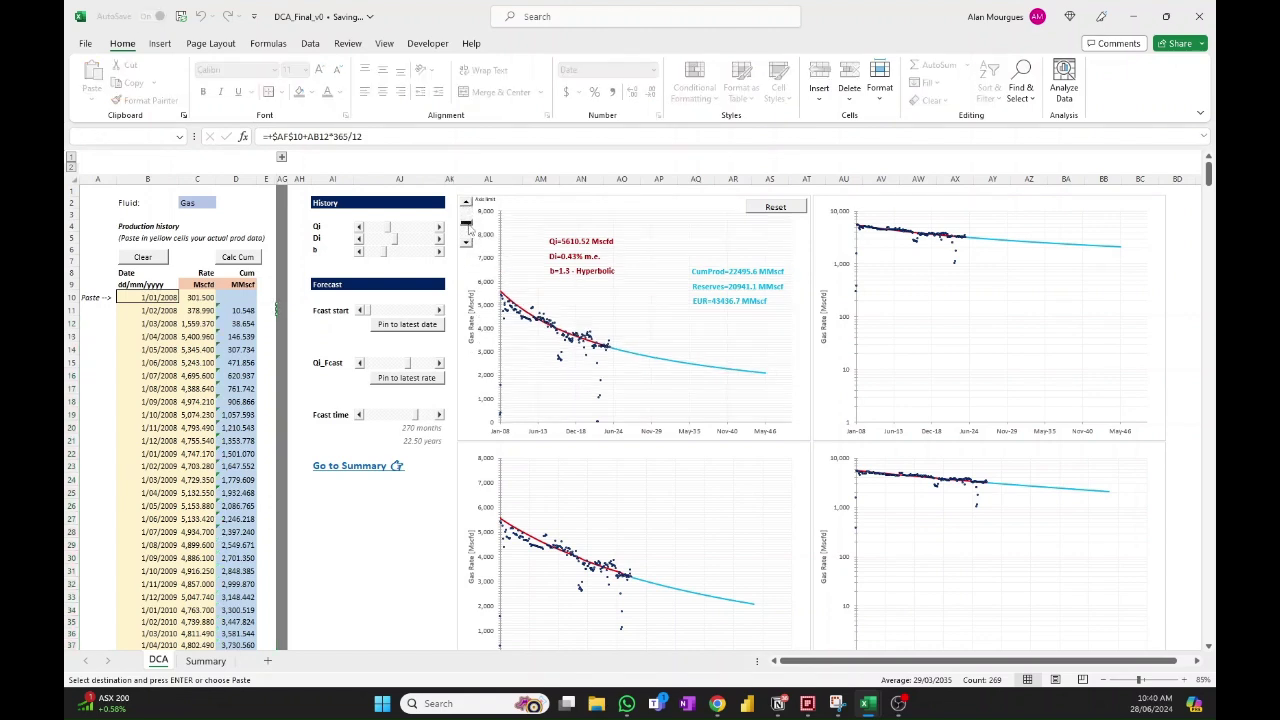
click(467, 239)
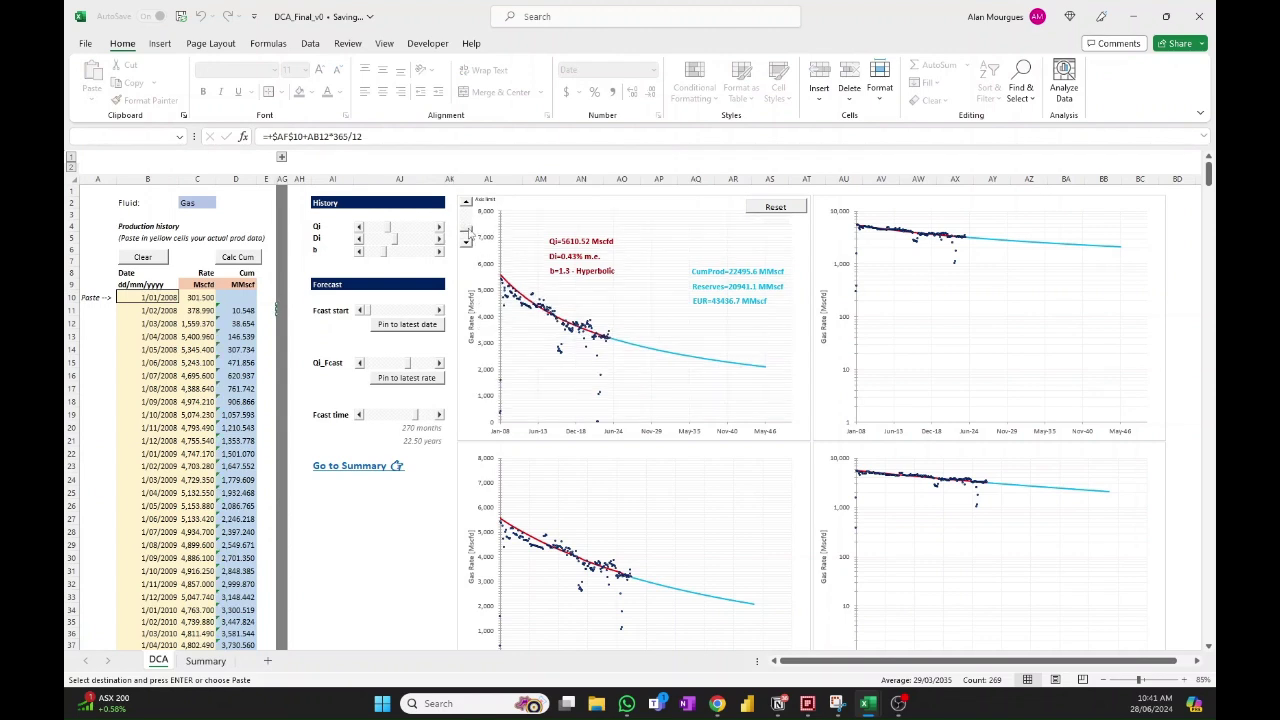
click(466, 240)
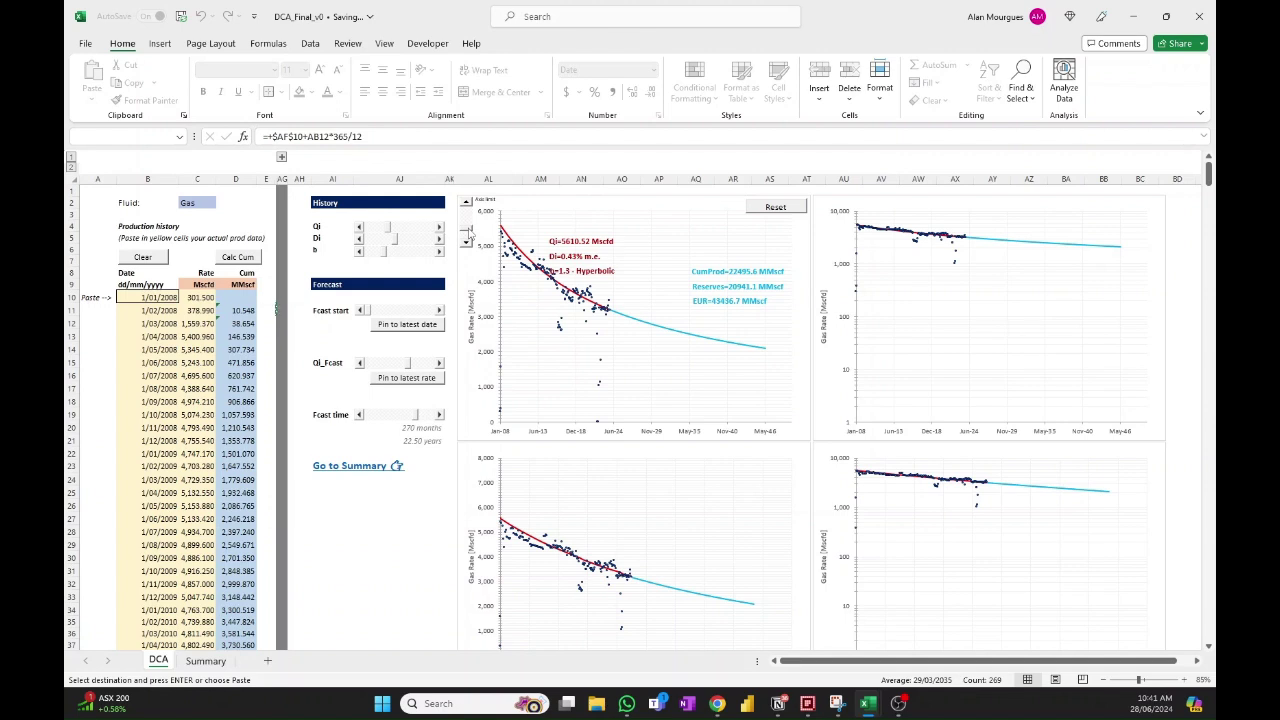
click(467, 231)
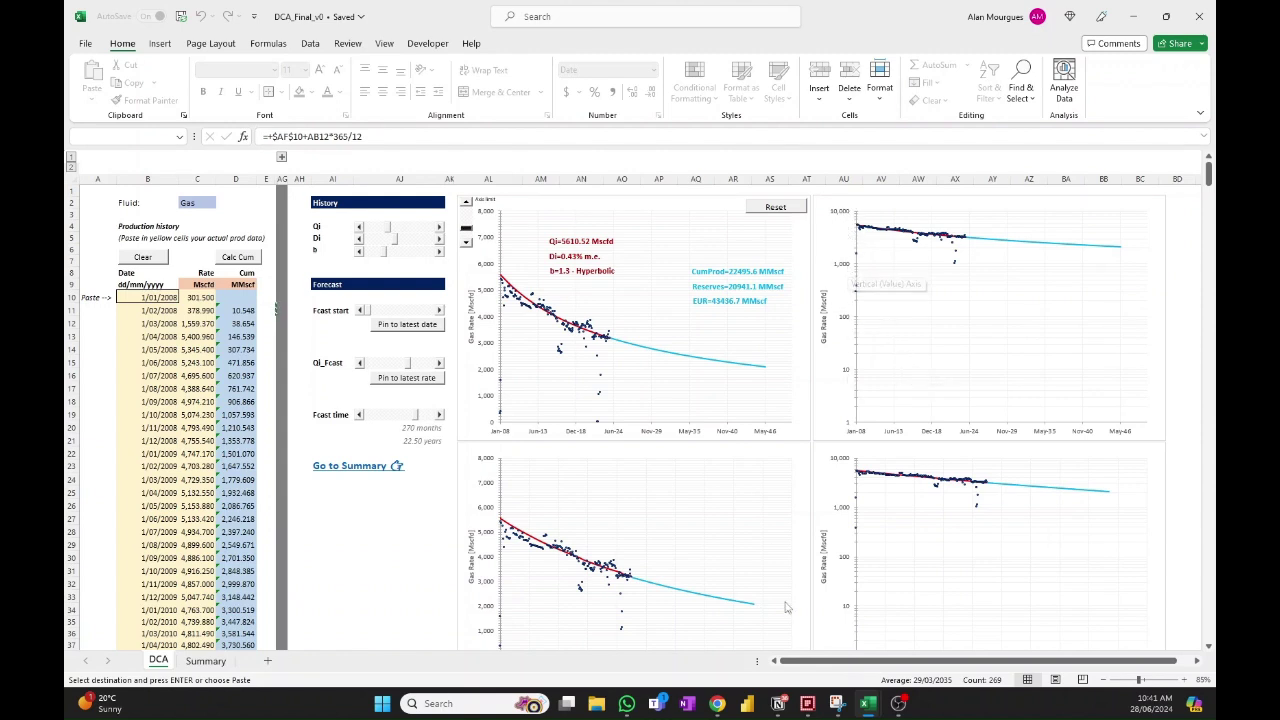
Step: Check the cumulative production charts, lower the history Qi to 5442.10 Mscfd and apply the sheet's reset function
scroll(903, 533, down, 2)
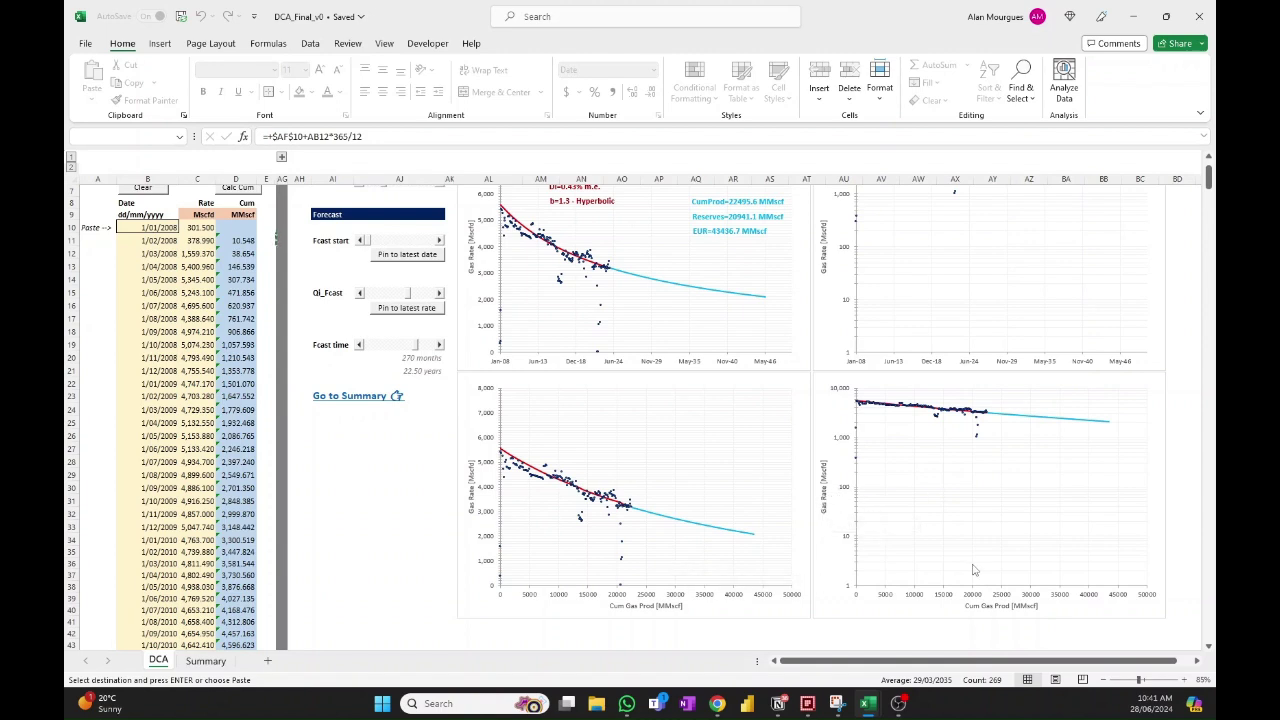
scroll(659, 513, up, 2)
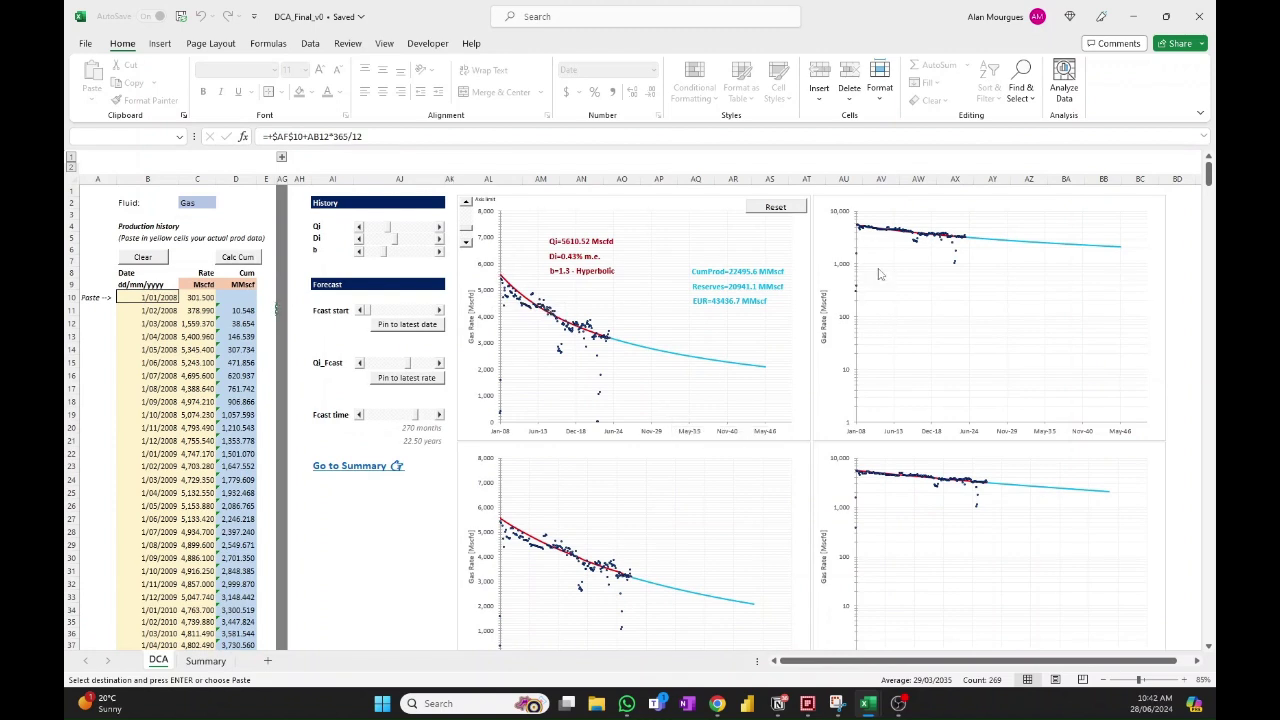
scroll(795, 460, down, 2)
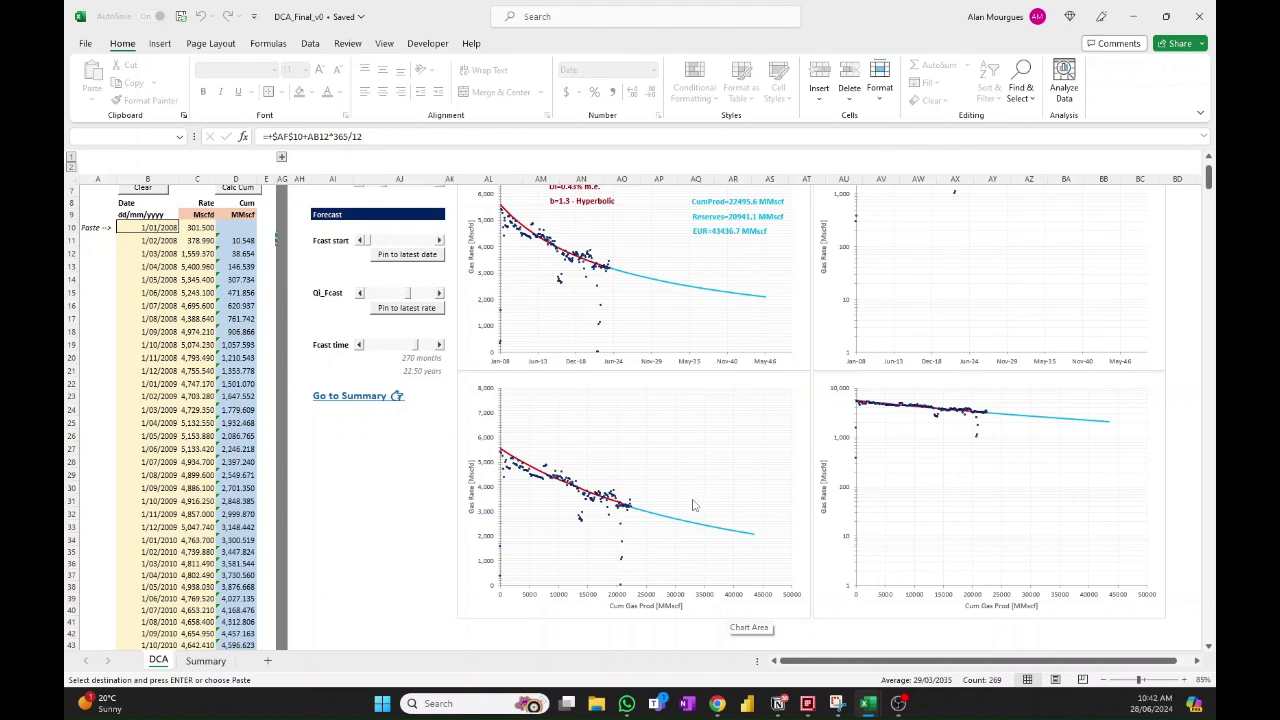
scroll(850, 520, up, 2)
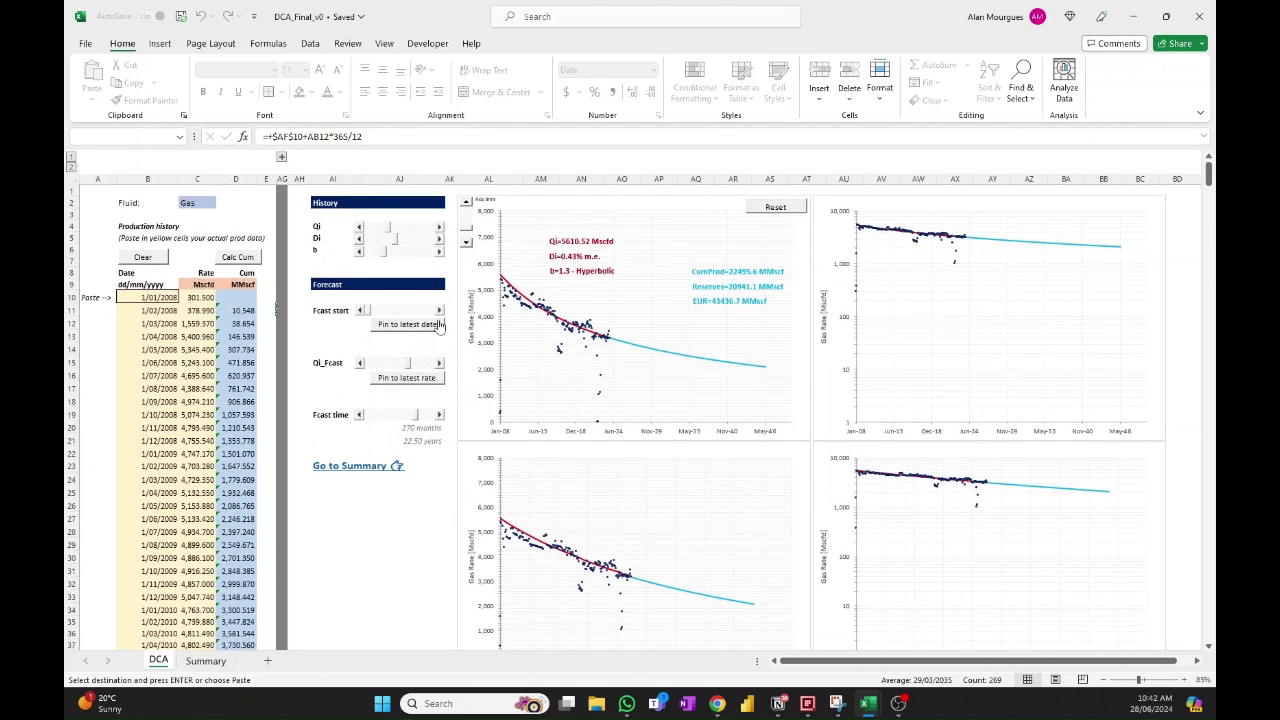
mouse_move(390, 232)
mouse_down()
mouse_move(406, 228)
mouse_move(373, 227)
mouse_move(412, 227)
mouse_move(361, 232)
mouse_move(390, 231)
mouse_up()
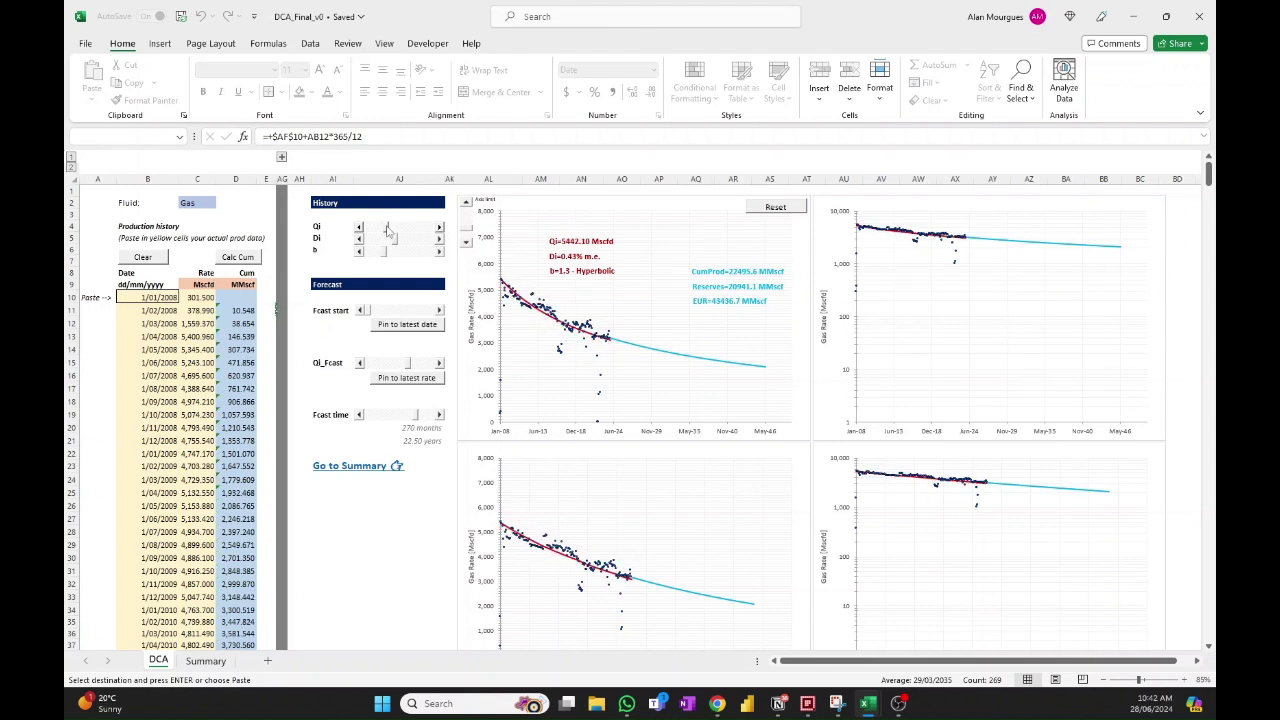
click(785, 208)
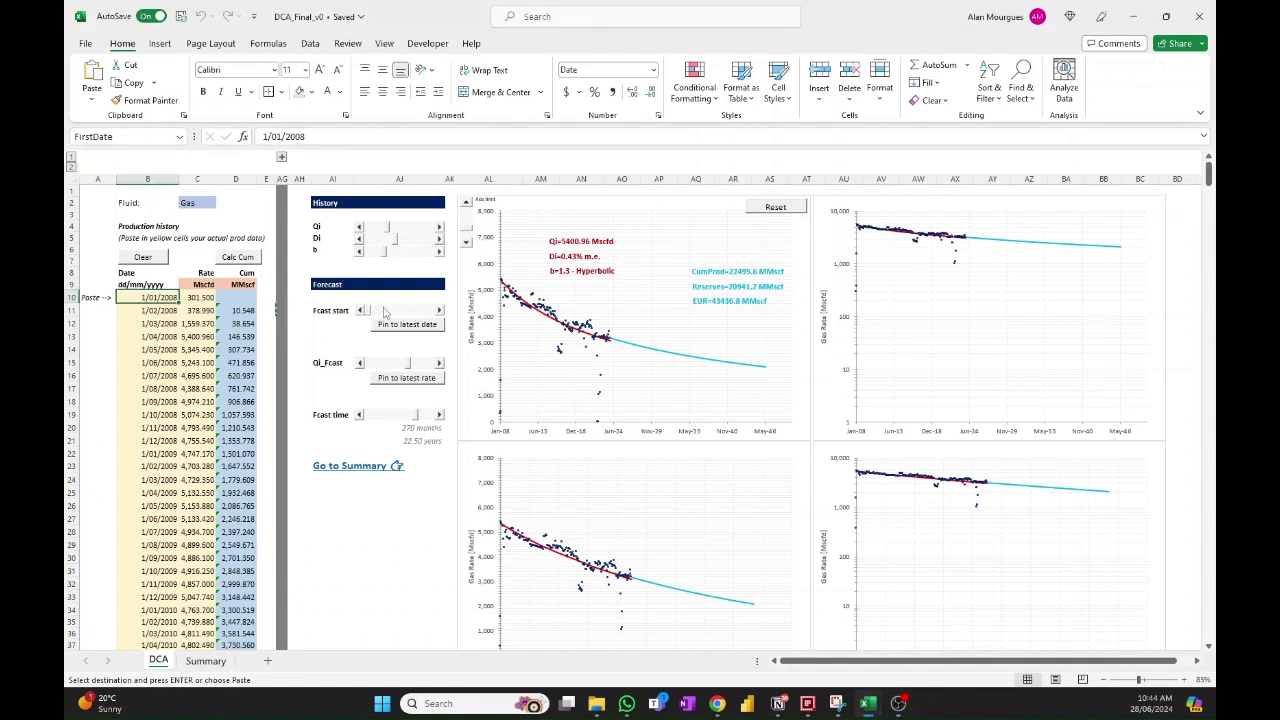
Step: Try a later forecast start and a higher forecast initial rate, pinning each back to the latest history date and rate
drag(367, 311, 394, 310)
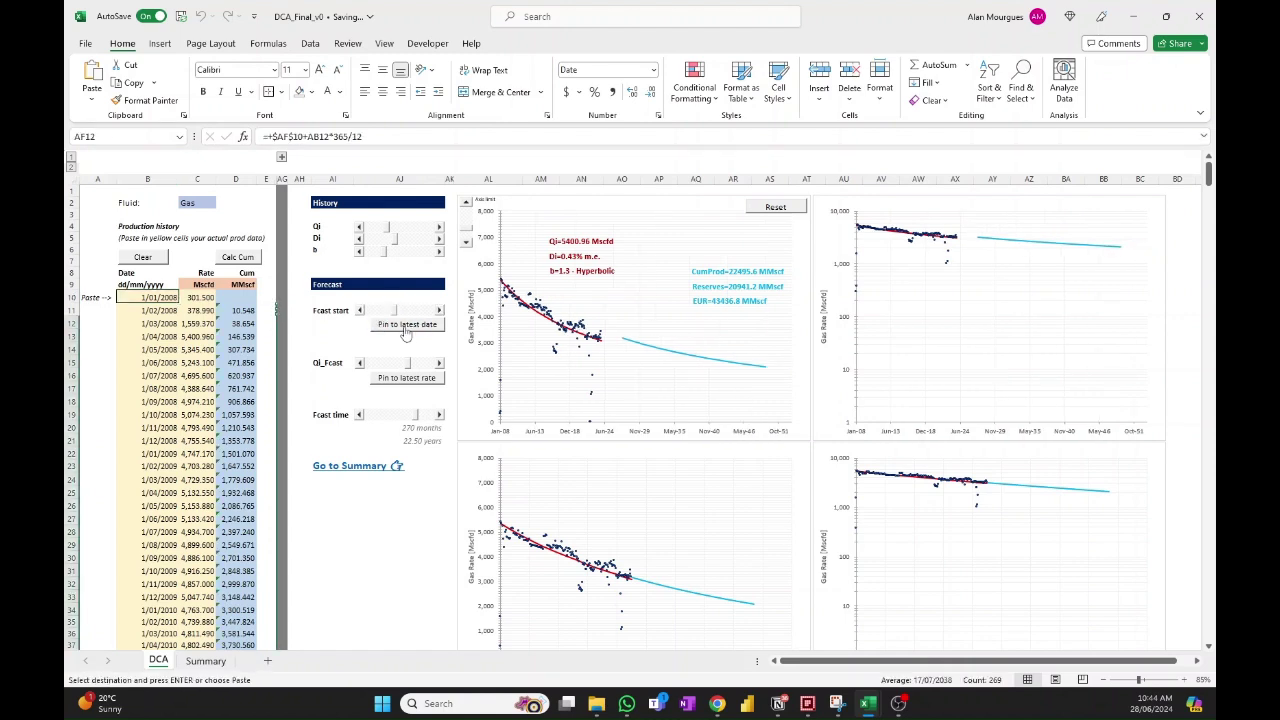
click(405, 325)
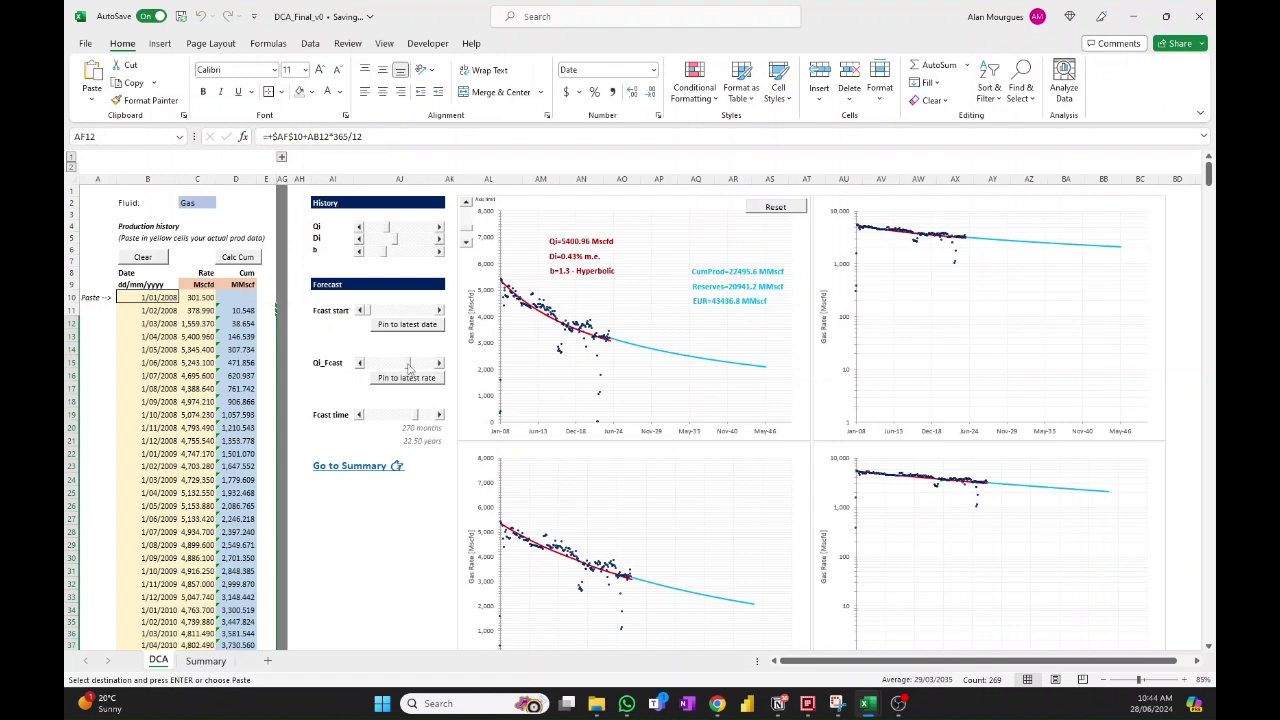
mouse_move(409, 366)
mouse_down()
mouse_move(393, 363)
mouse_move(414, 366)
mouse_up()
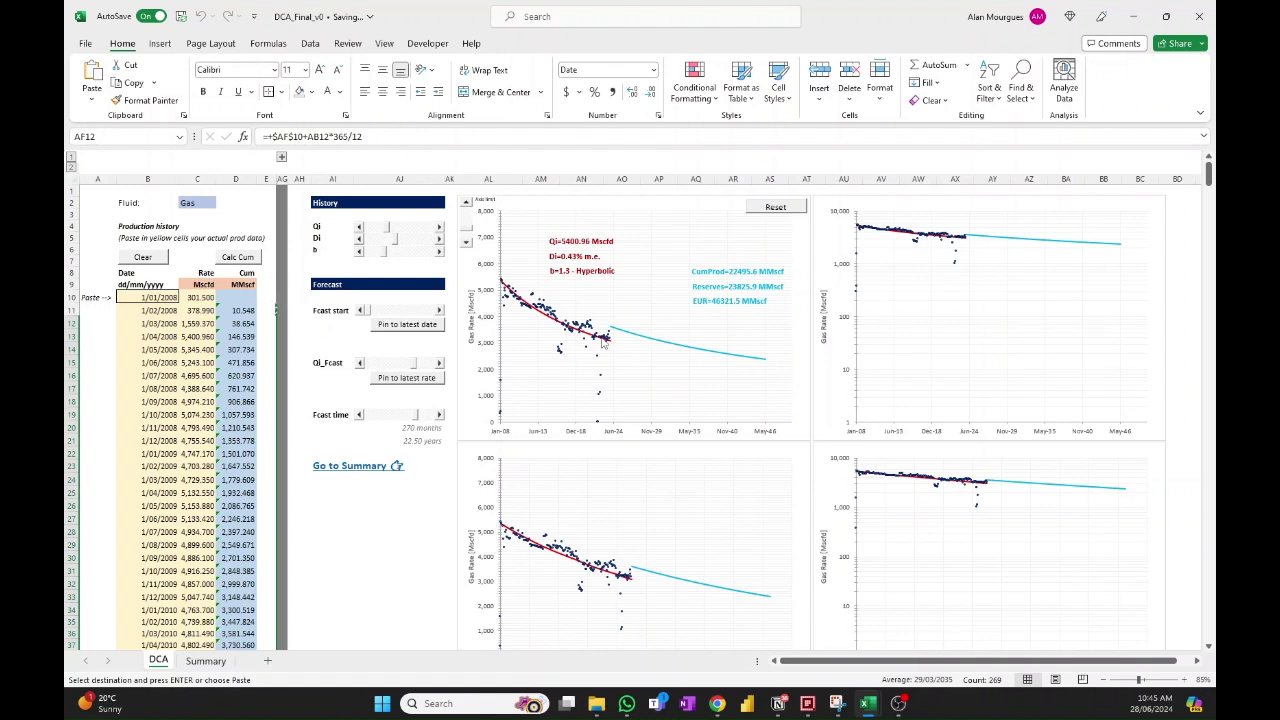
mouse_move(603, 343)
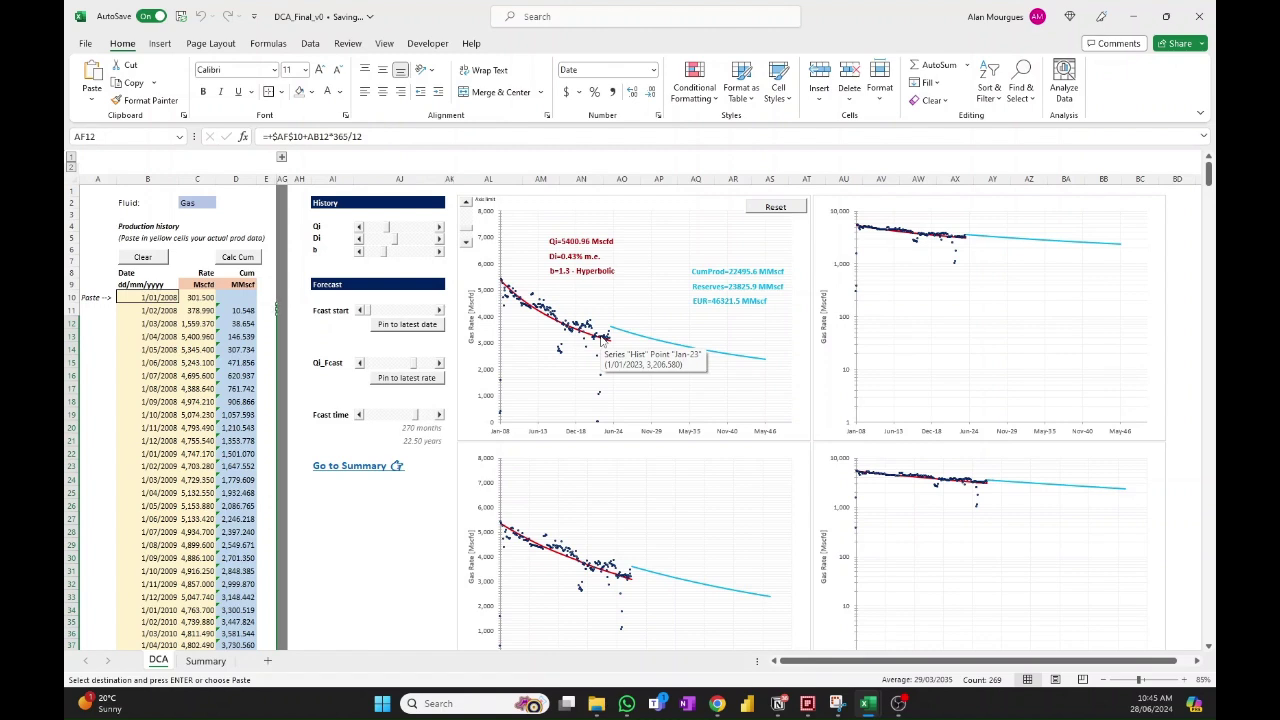
mouse_move(416, 367)
mouse_down()
mouse_move(398, 363)
mouse_move(414, 362)
mouse_up()
click(400, 378)
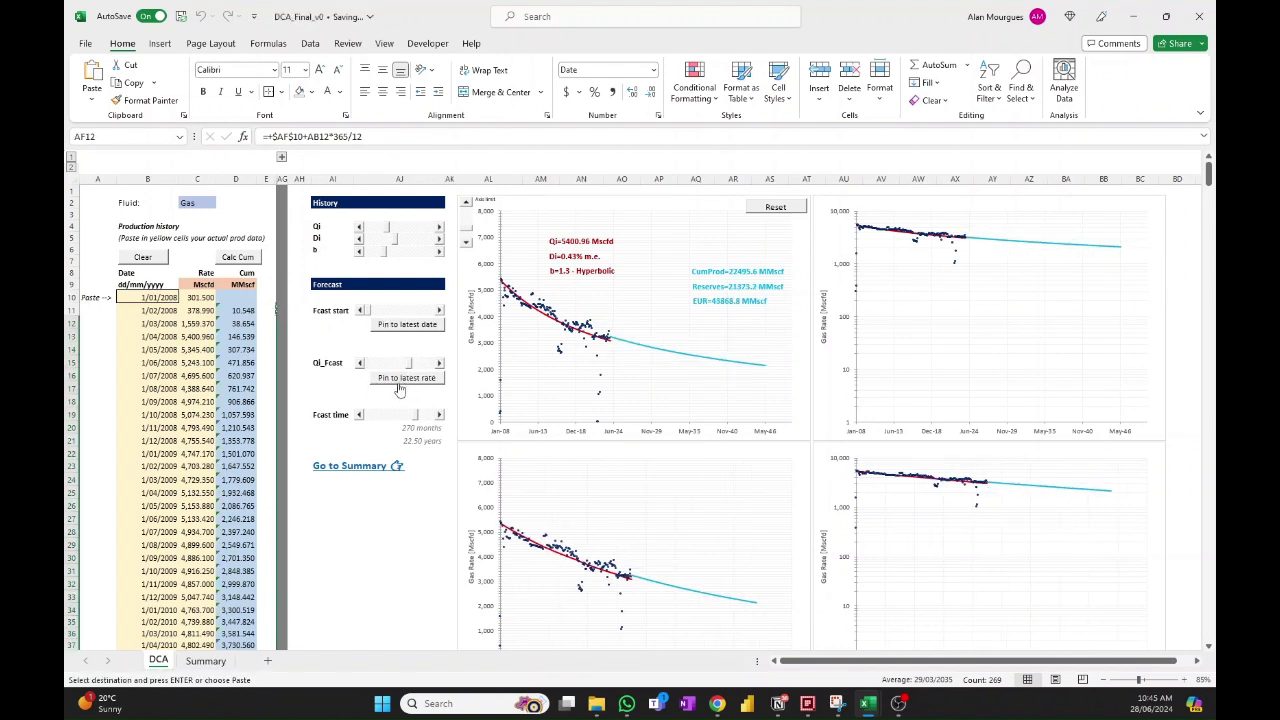
click(422, 386)
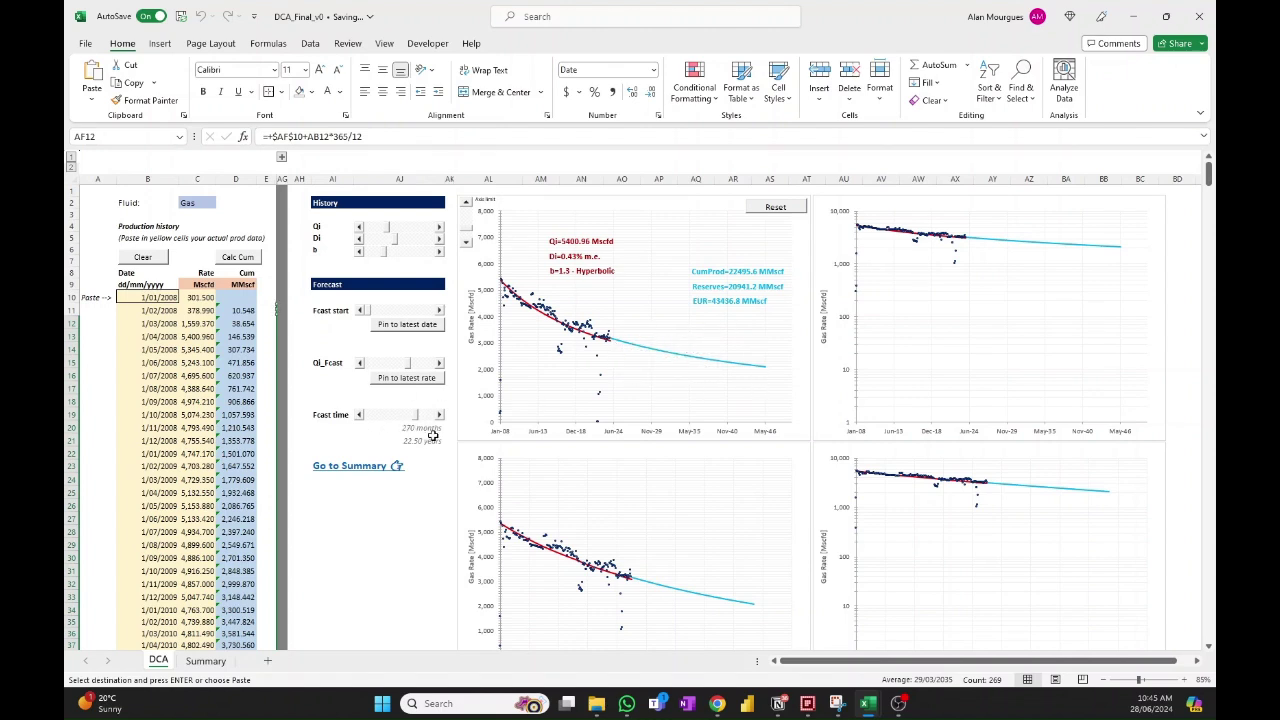
Step: Shorten the forecast time to 80 months and extend it to 322 months to compare the forecast curves
drag(414, 415, 381, 414)
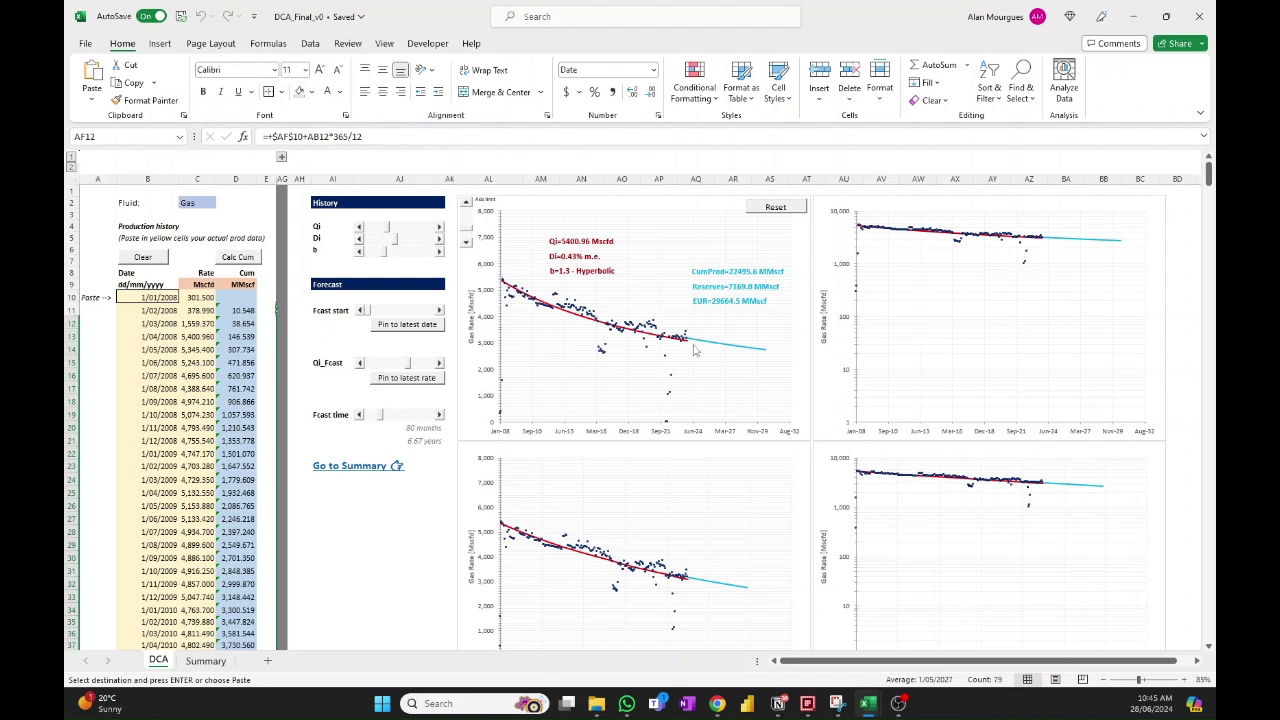
drag(381, 414, 423, 414)
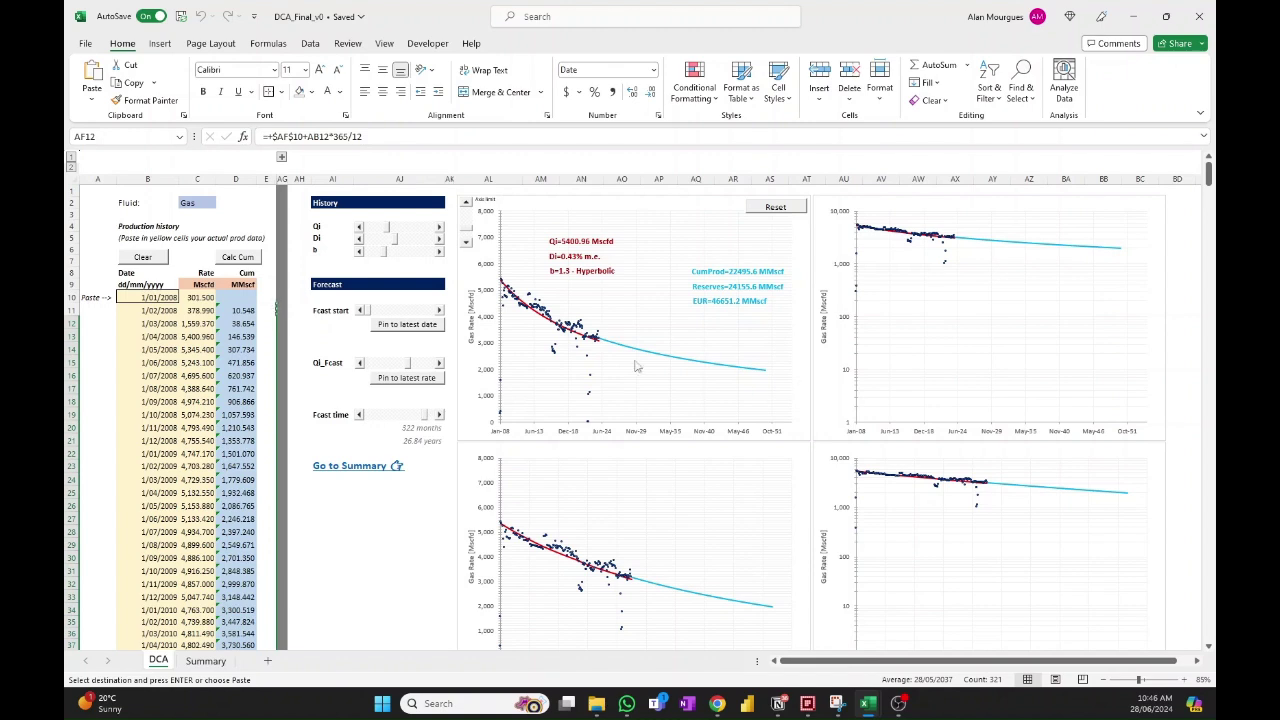
mouse_move(735, 375)
Step: Try a forecast start after the latest history date, with the forecast initial rate first lowered and finally raised above the last rate
drag(366, 310, 392, 310)
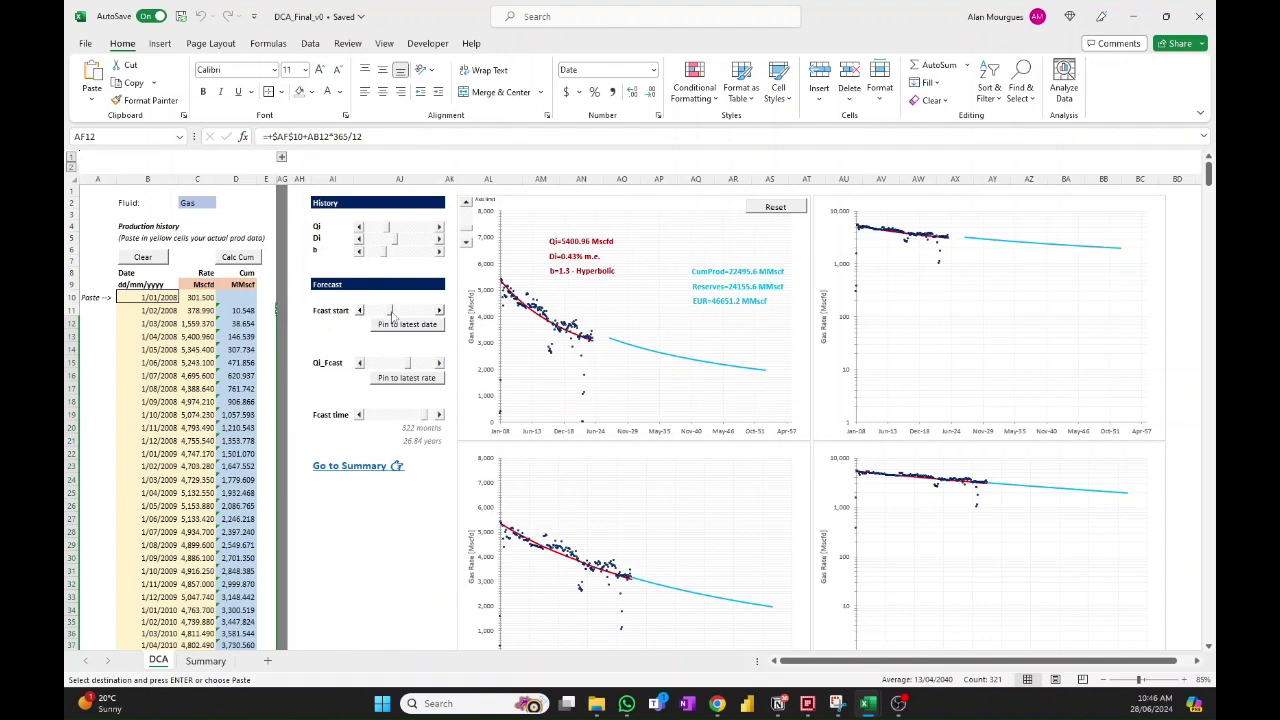
click(394, 321)
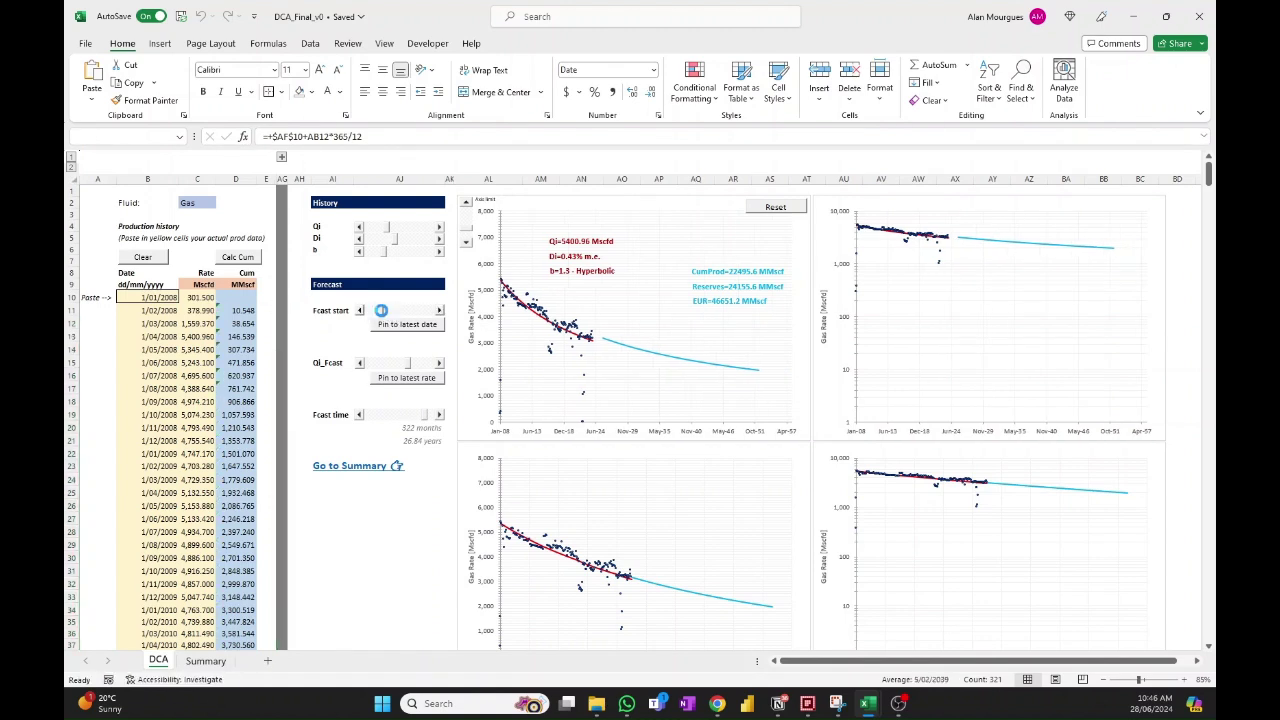
drag(409, 368, 401, 360)
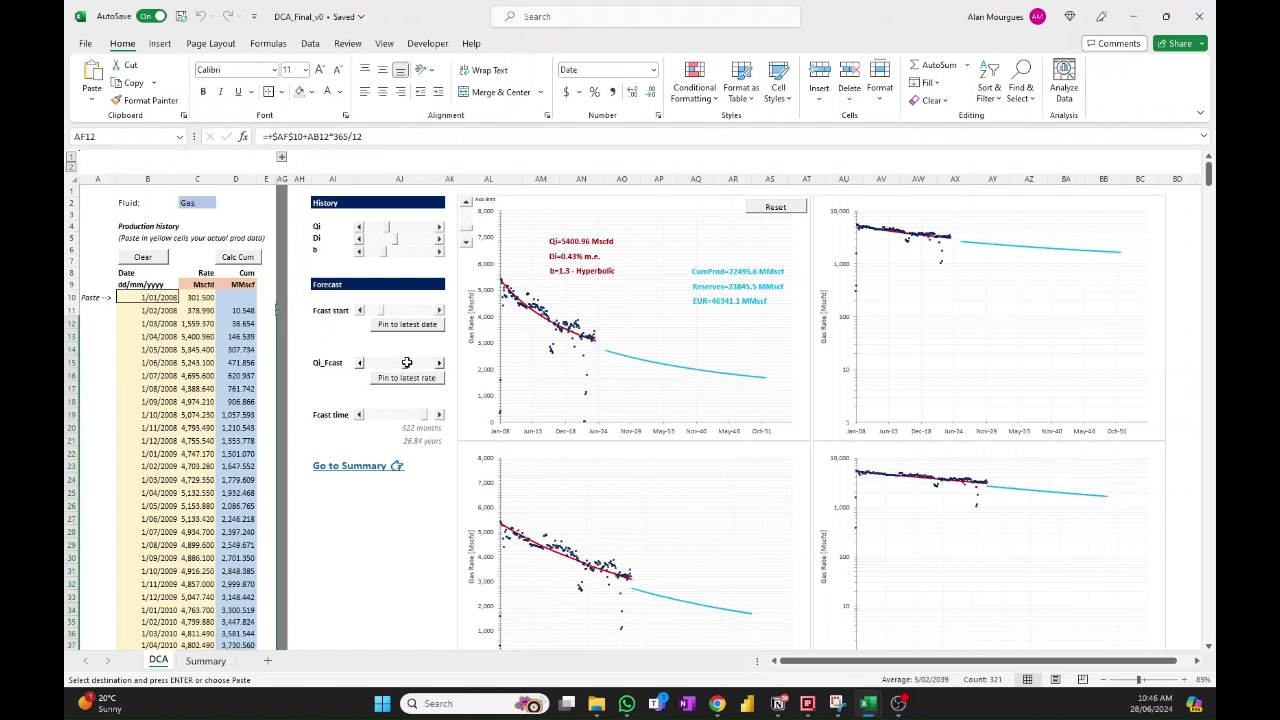
mouse_move(414, 362)
mouse_down()
mouse_move(399, 362)
mouse_move(418, 362)
mouse_up()
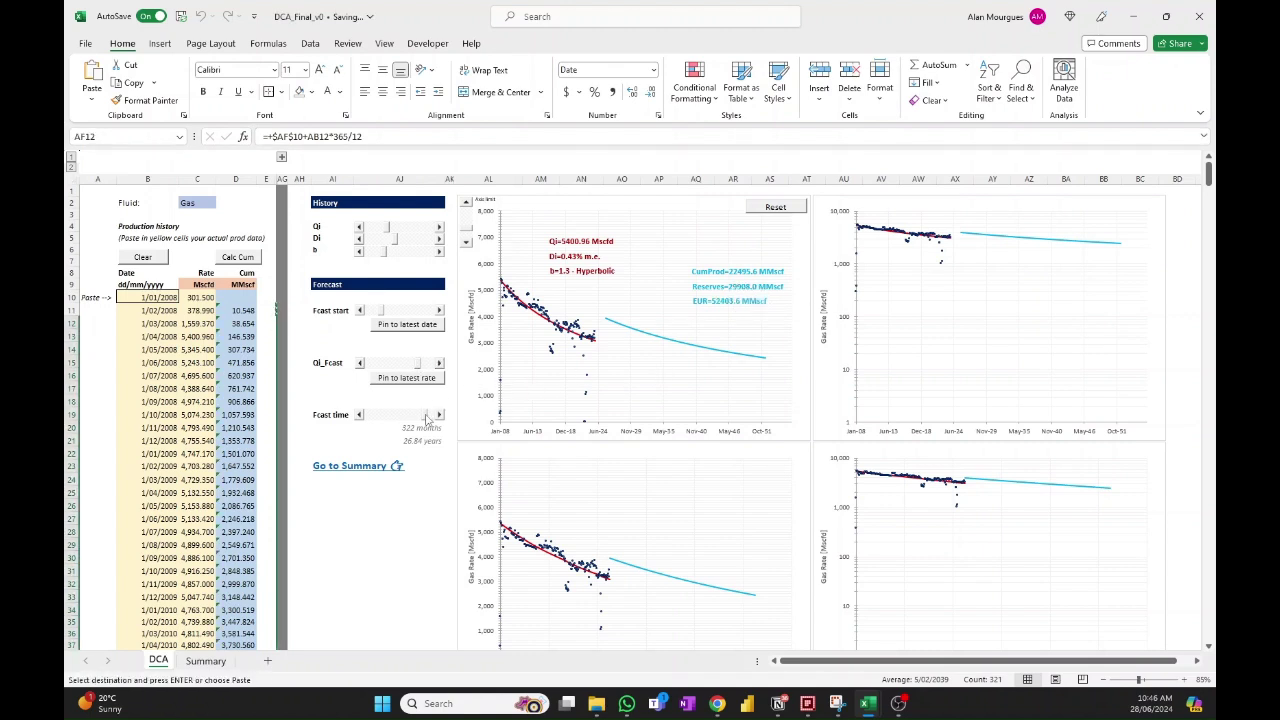
Step: Pin the forecast to the latest rate and date, and set the forecast time to 181 months after trying 121 months
drag(426, 418, 393, 414)
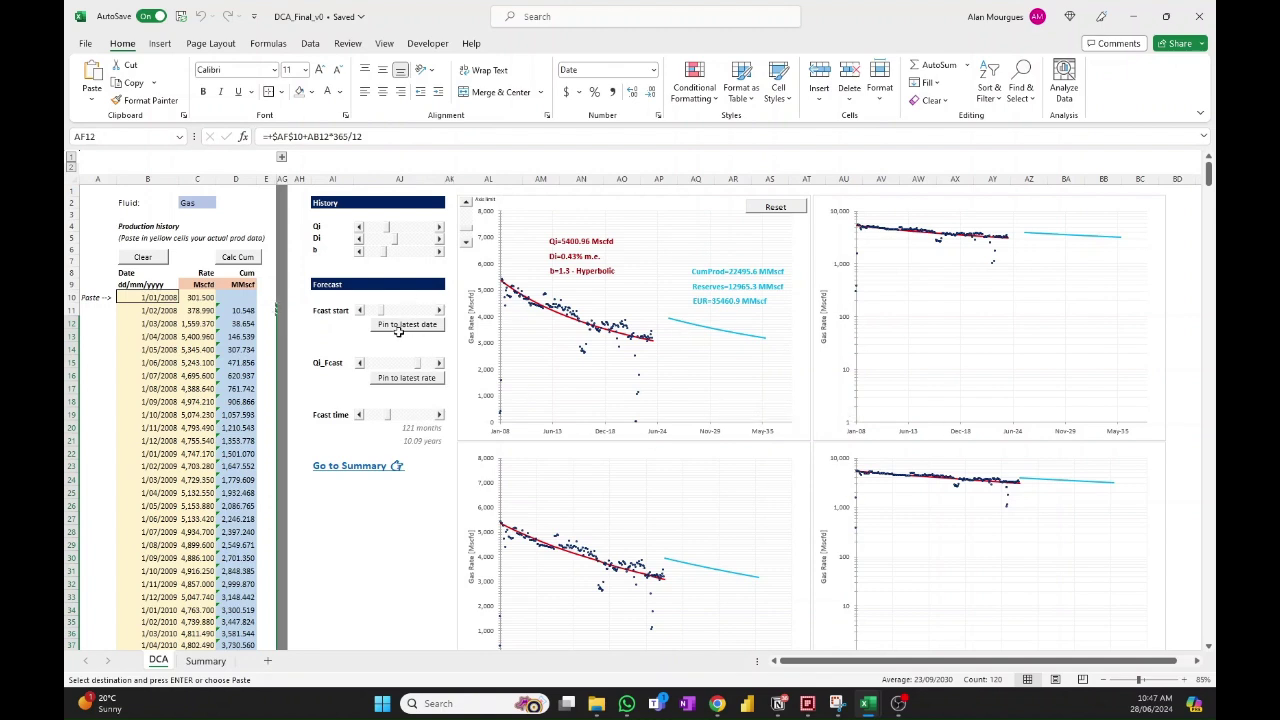
click(409, 380)
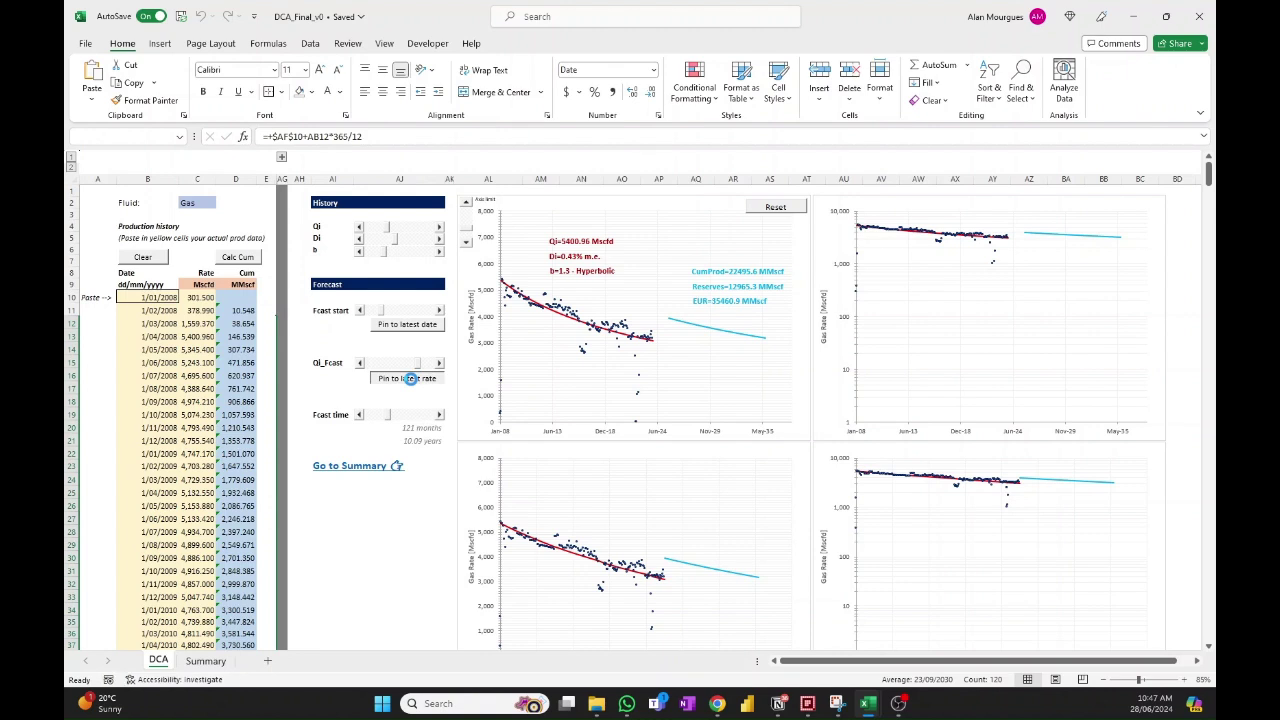
click(411, 328)
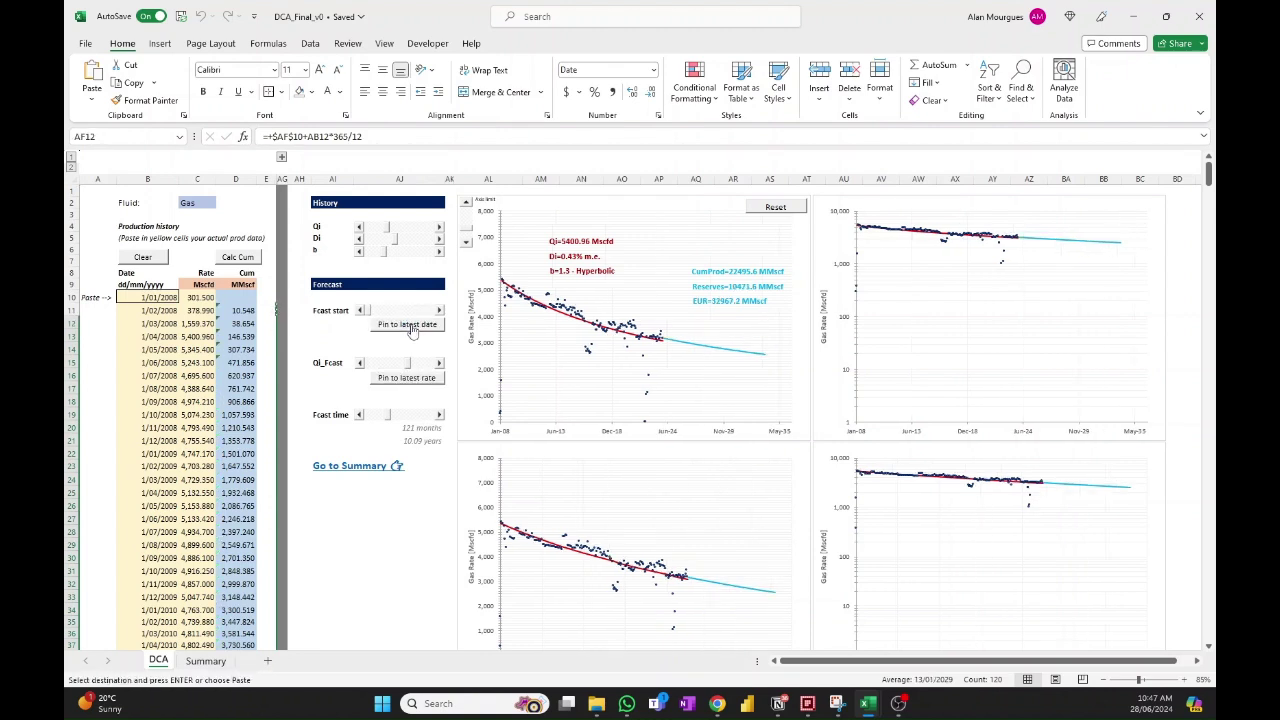
drag(389, 415, 400, 415)
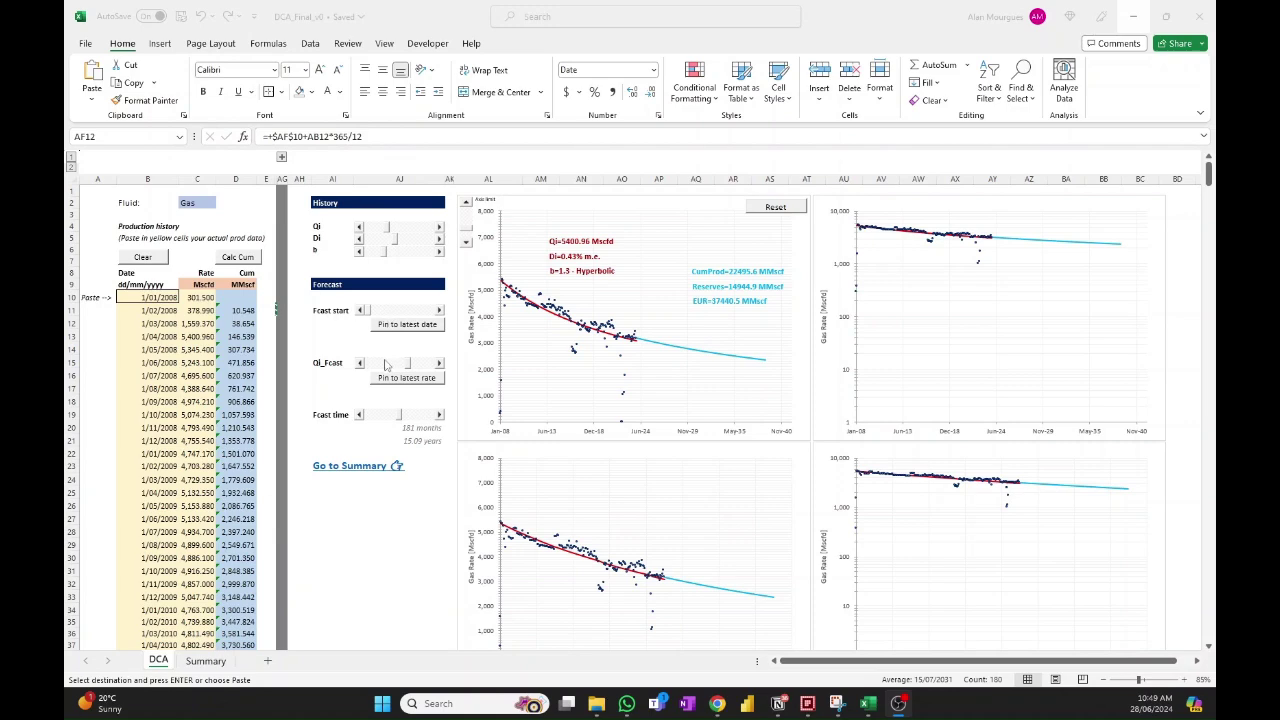
Step: Go to the summary sheet and run the summary for the fitted decline and forecast
click(332, 470)
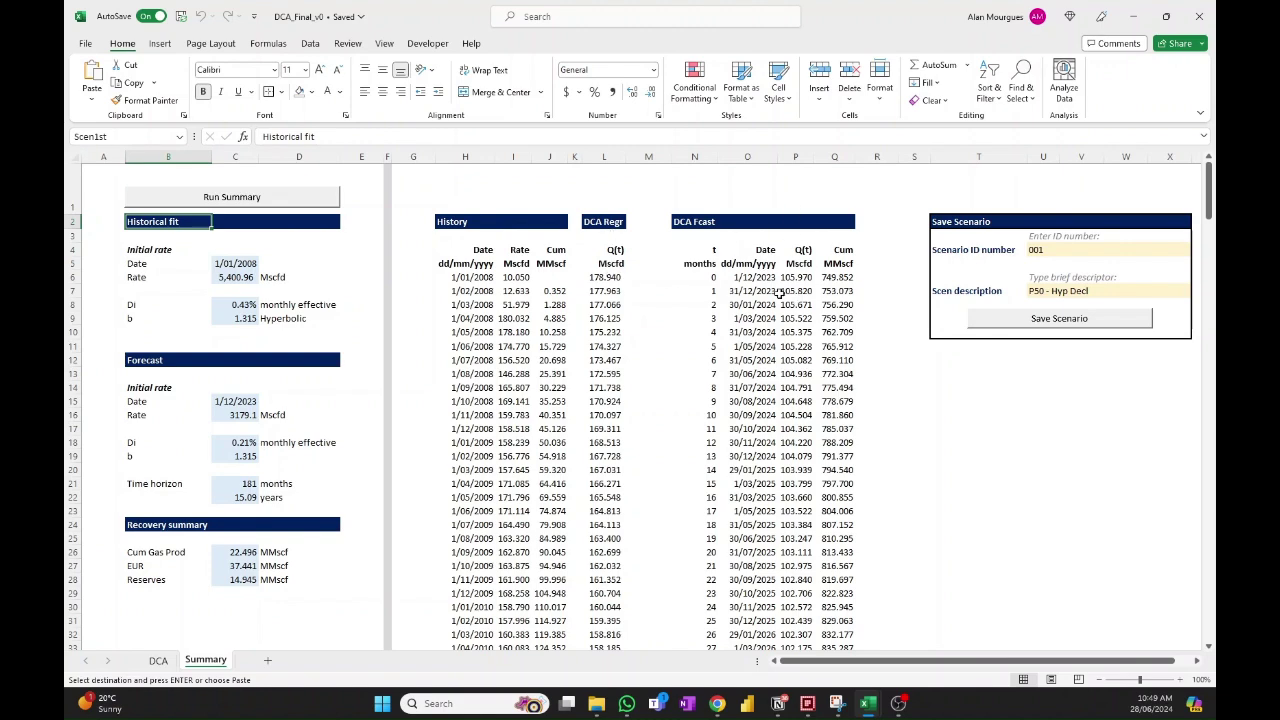
click(257, 204)
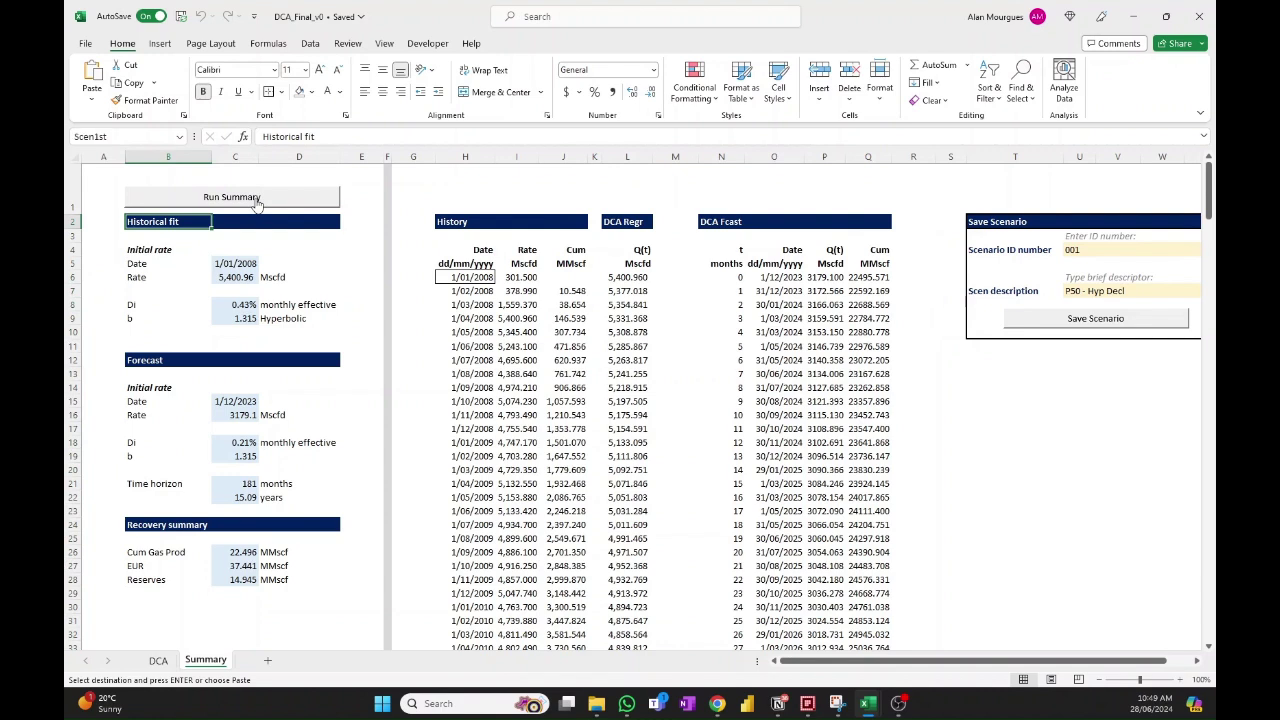
Step: Examine the history, DCA regression and DCA forecast columns on the summary sheet
click(638, 373)
click(858, 373)
click(828, 415)
click(775, 456)
click(624, 405)
click(556, 376)
click(511, 373)
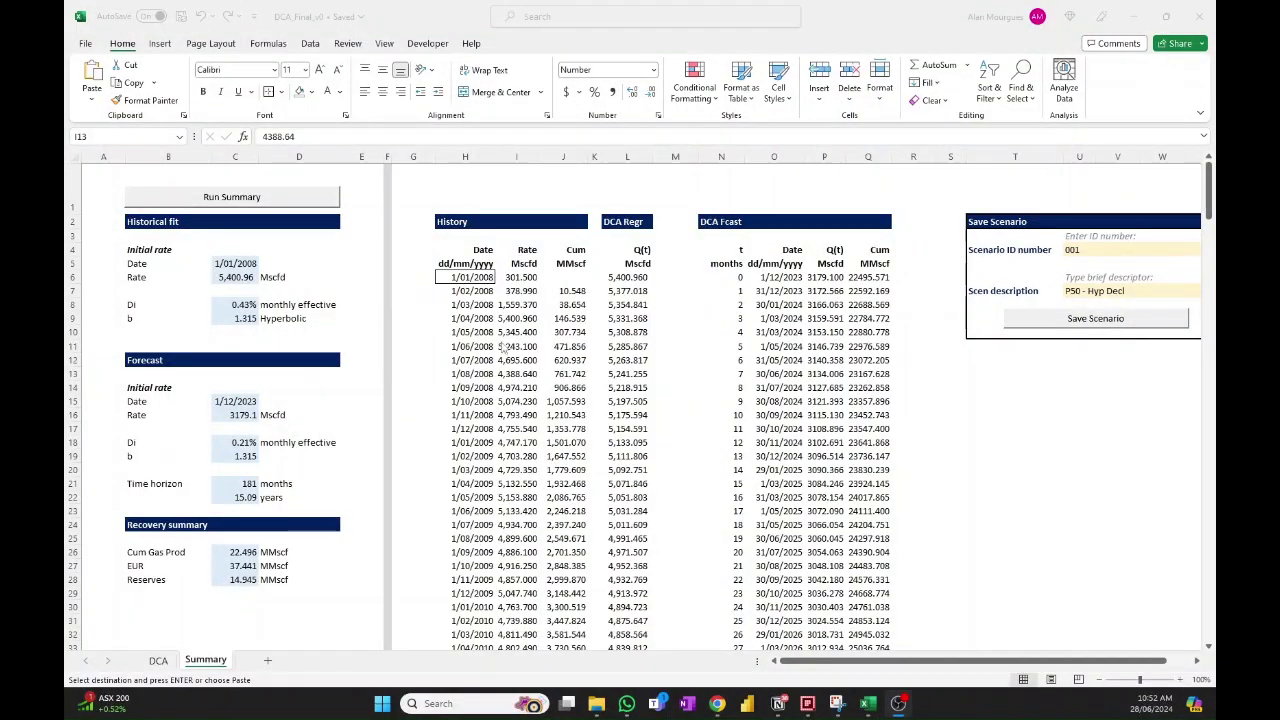
Step: Rerun the summary and save it as scenario 001 with the description "Scen 1 - base case"
click(278, 203)
click(277, 201)
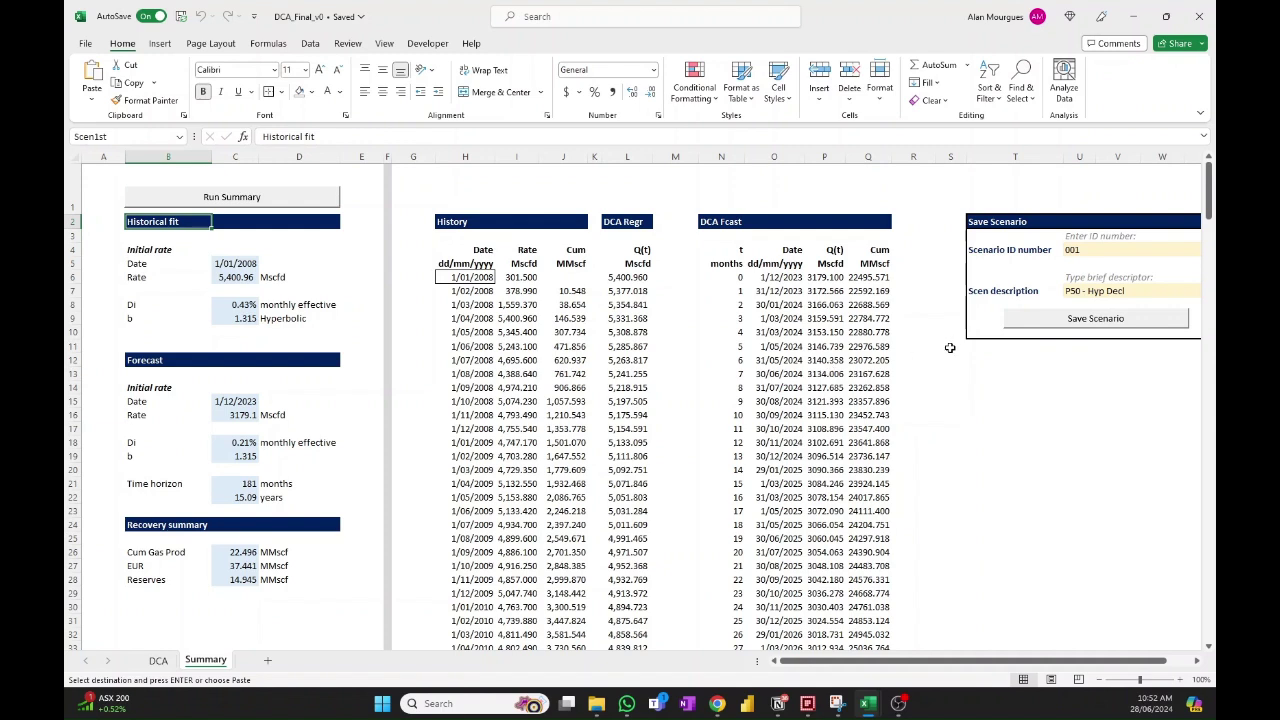
click(1080, 249)
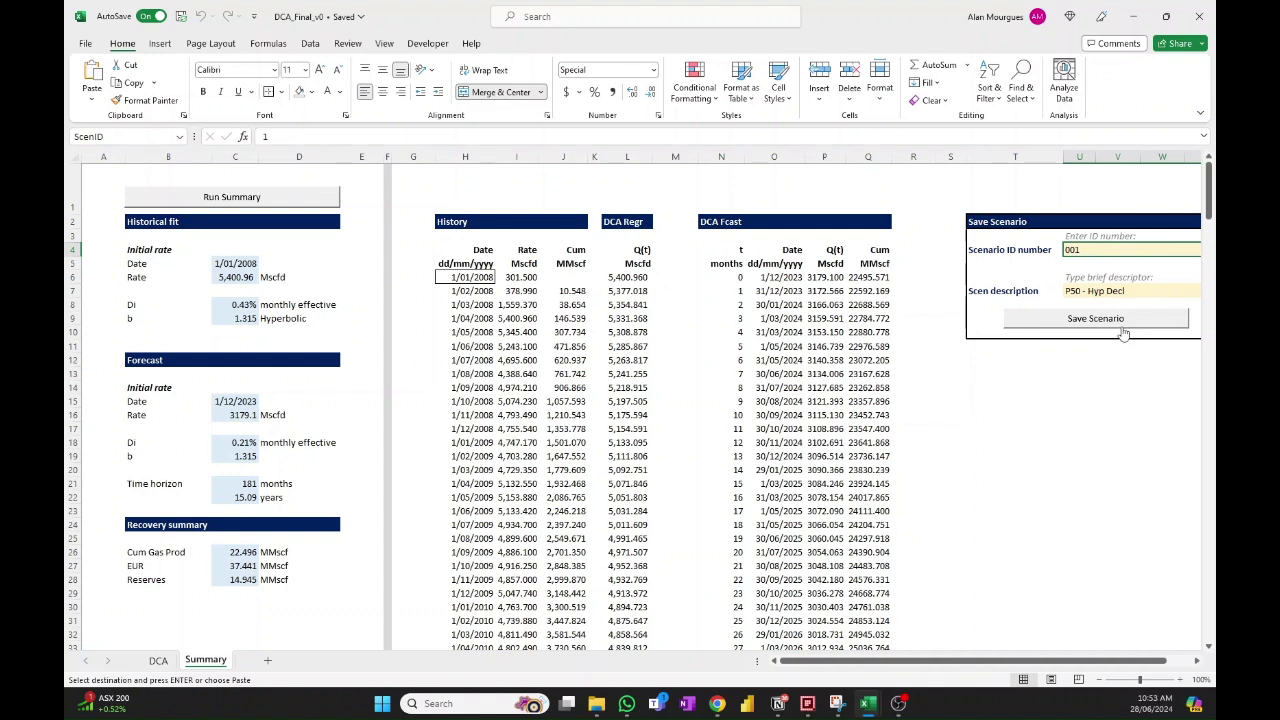
key(Tab)
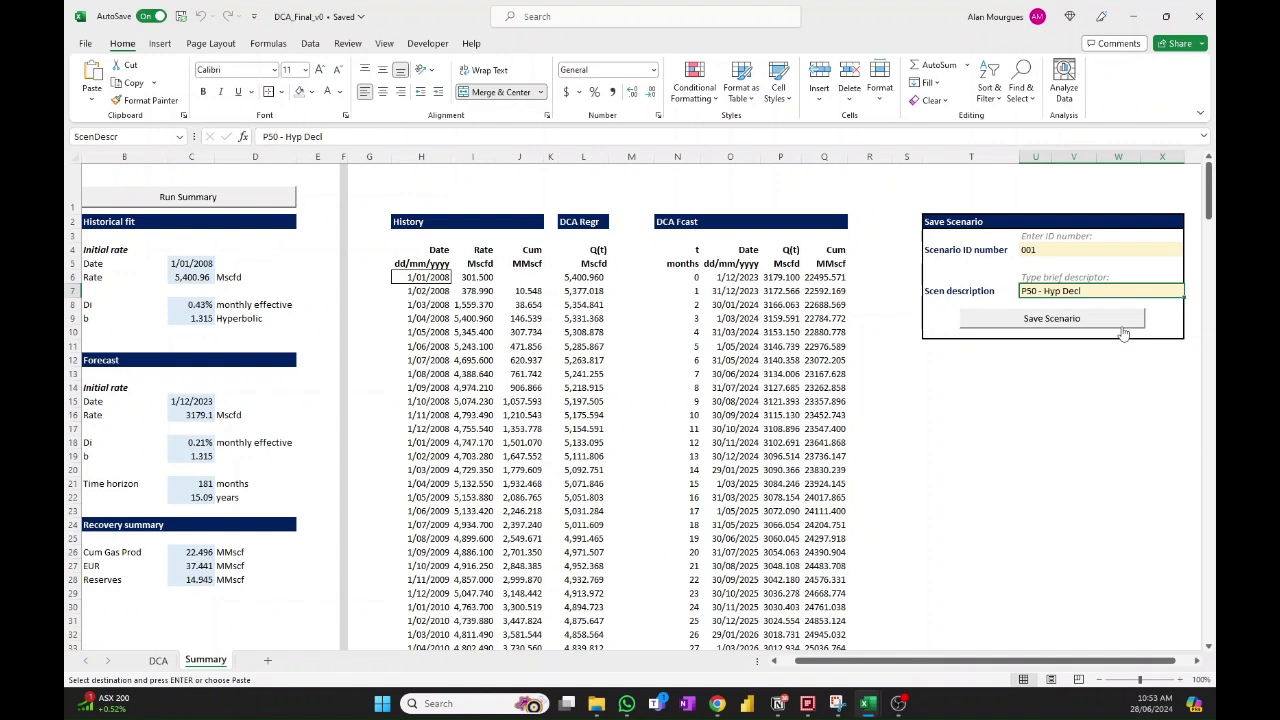
text(Scen)
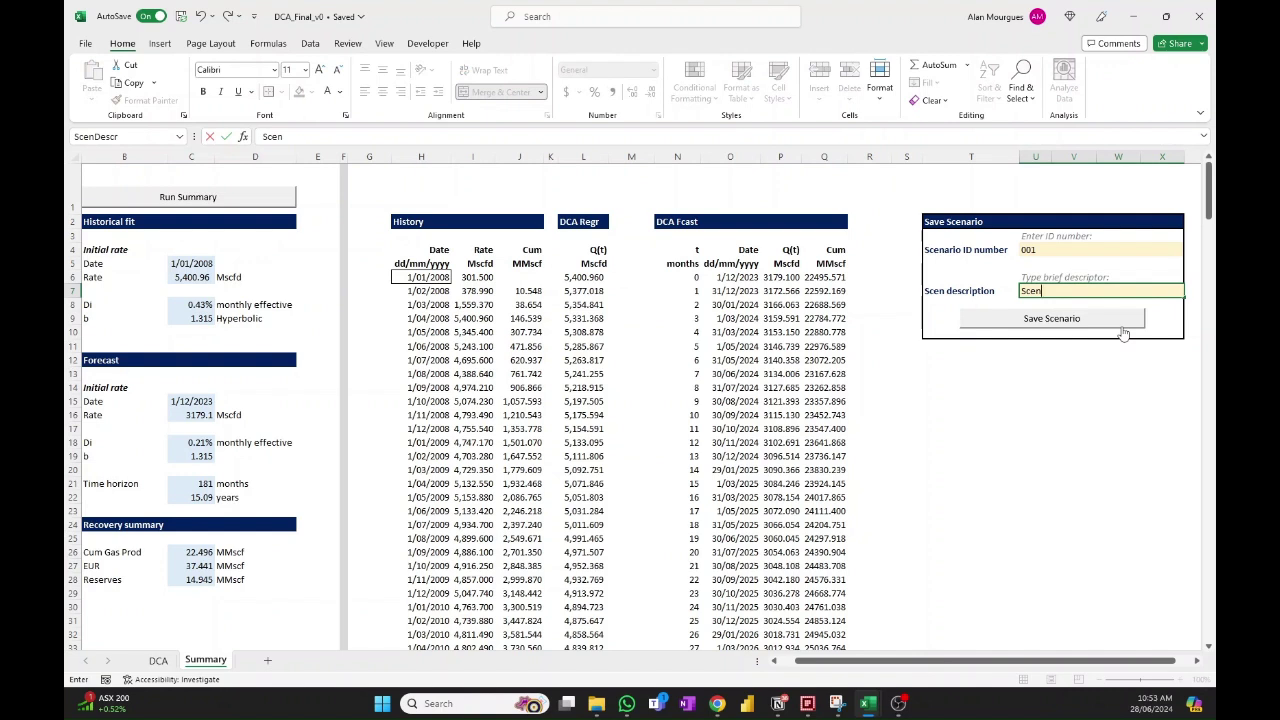
text( 1 - base cas)
key(Return)
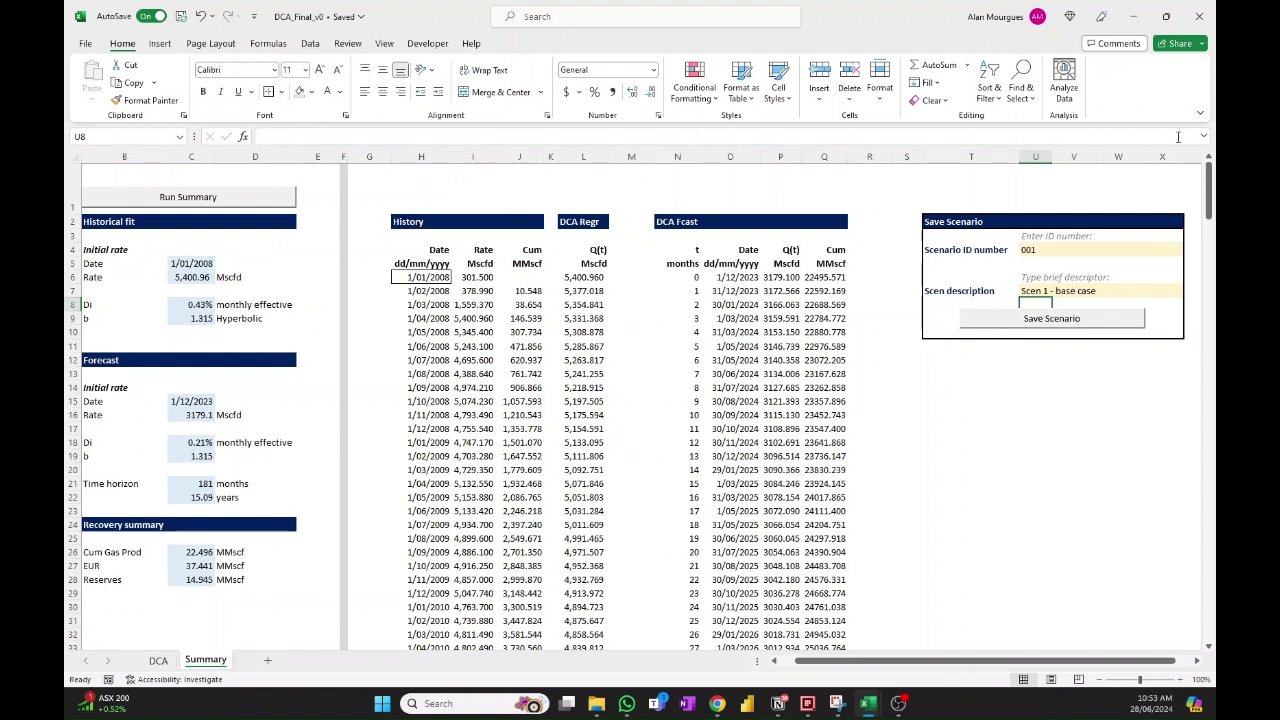
click(1008, 320)
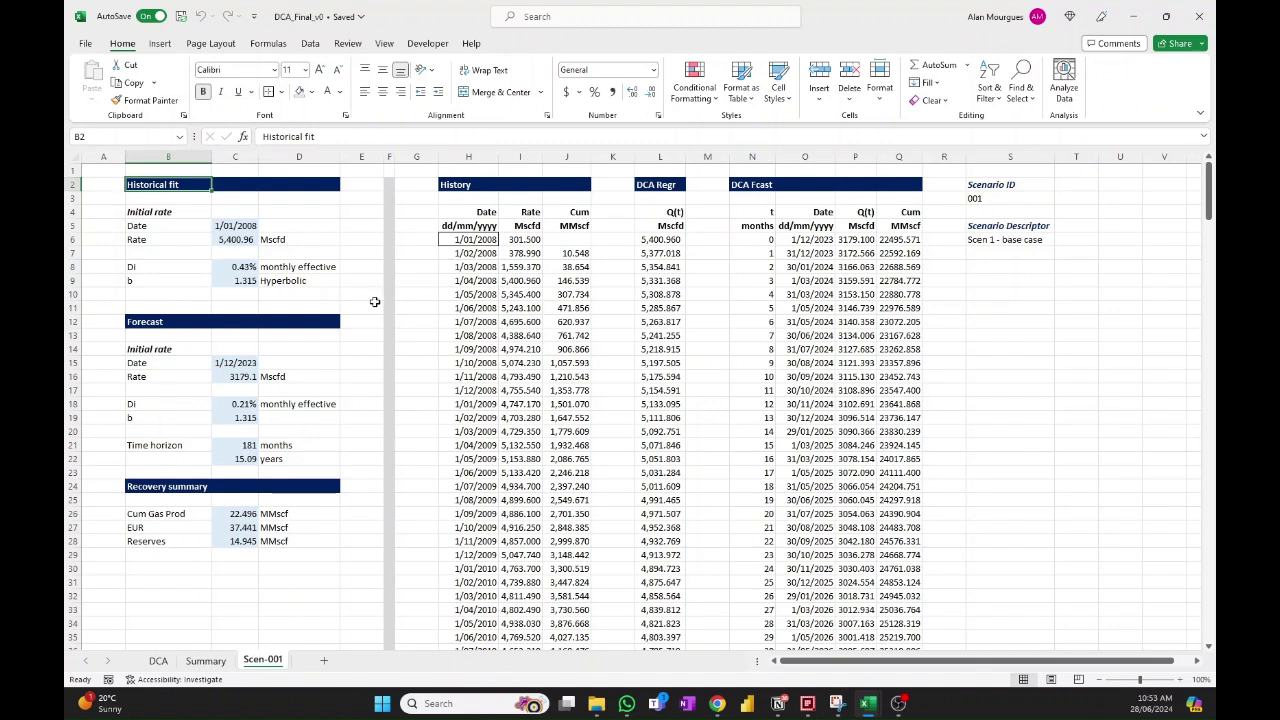
Step: Examine the saved history, regression, forecast and initial-rate cells on the Scen-001 sheet
click(464, 270)
click(655, 294)
click(808, 295)
click(898, 295)
click(225, 226)
click(241, 240)
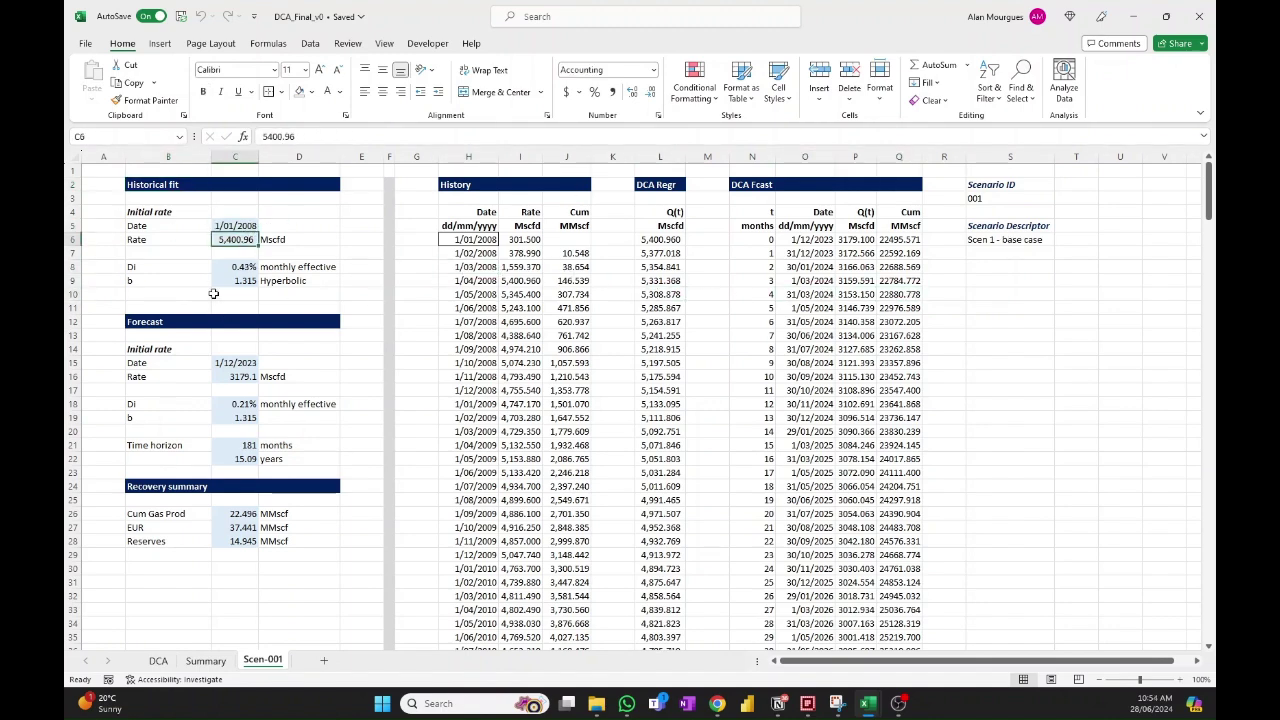
Step: Compare the initial rate, Di and b cells on the Summary sheet with the historical fit and forecast cells on Scen-001
click(207, 661)
click(187, 264)
click(188, 276)
click(191, 304)
click(191, 318)
click(257, 661)
click(243, 266)
click(243, 280)
click(240, 226)
click(242, 363)
click(247, 375)
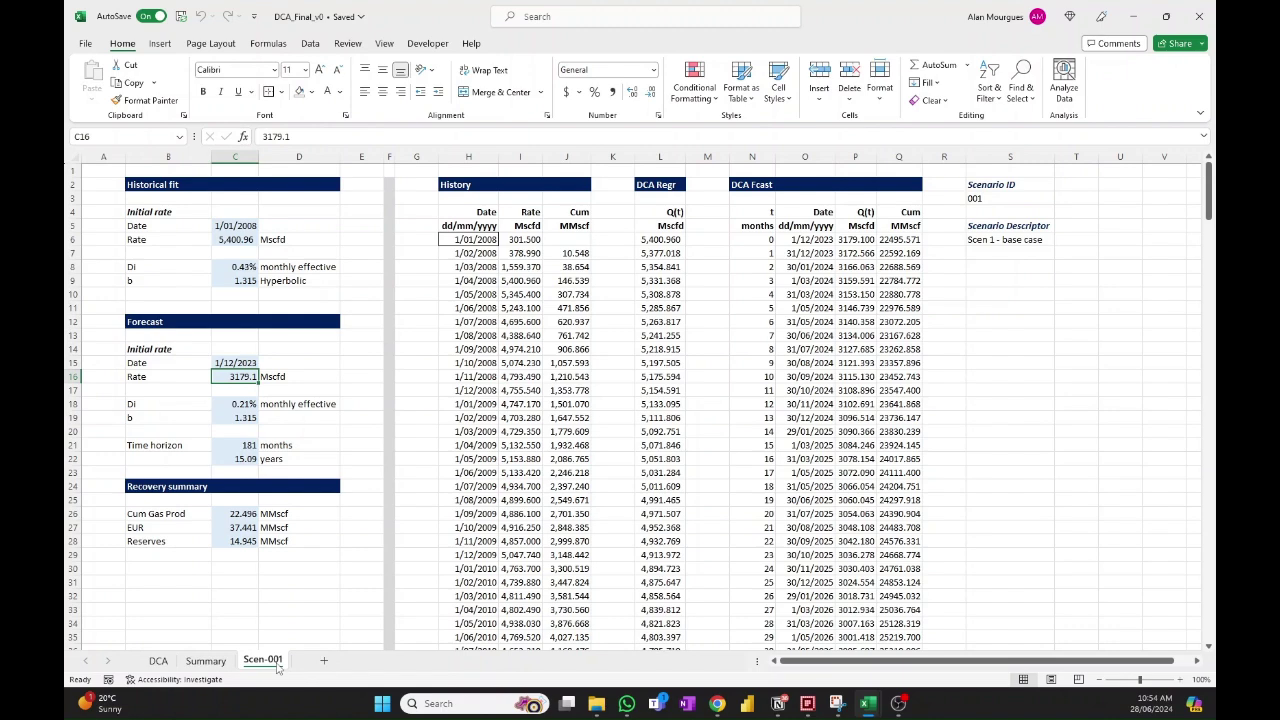
Step: On the DCA sheet, set Di to 0.65%, b to 2.8, Qi to 5610.52 Mscfd and the forecast time to 270 months
click(158, 661)
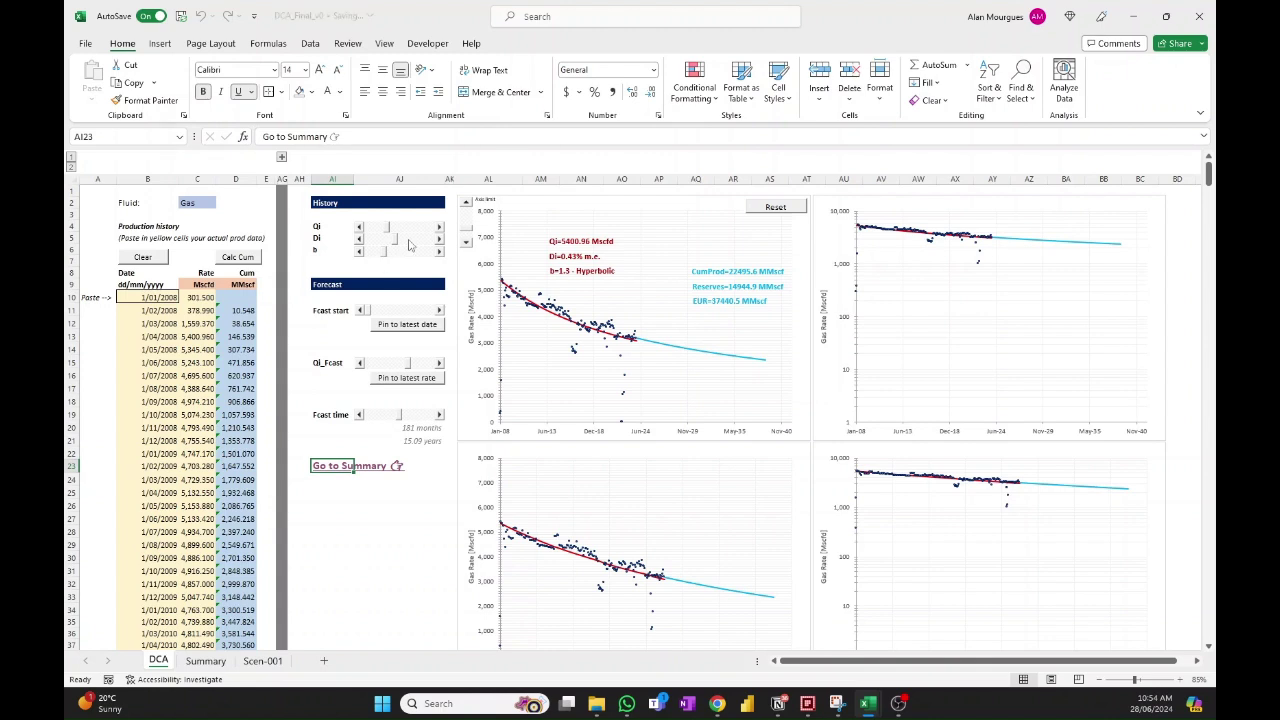
click(399, 239)
click(407, 239)
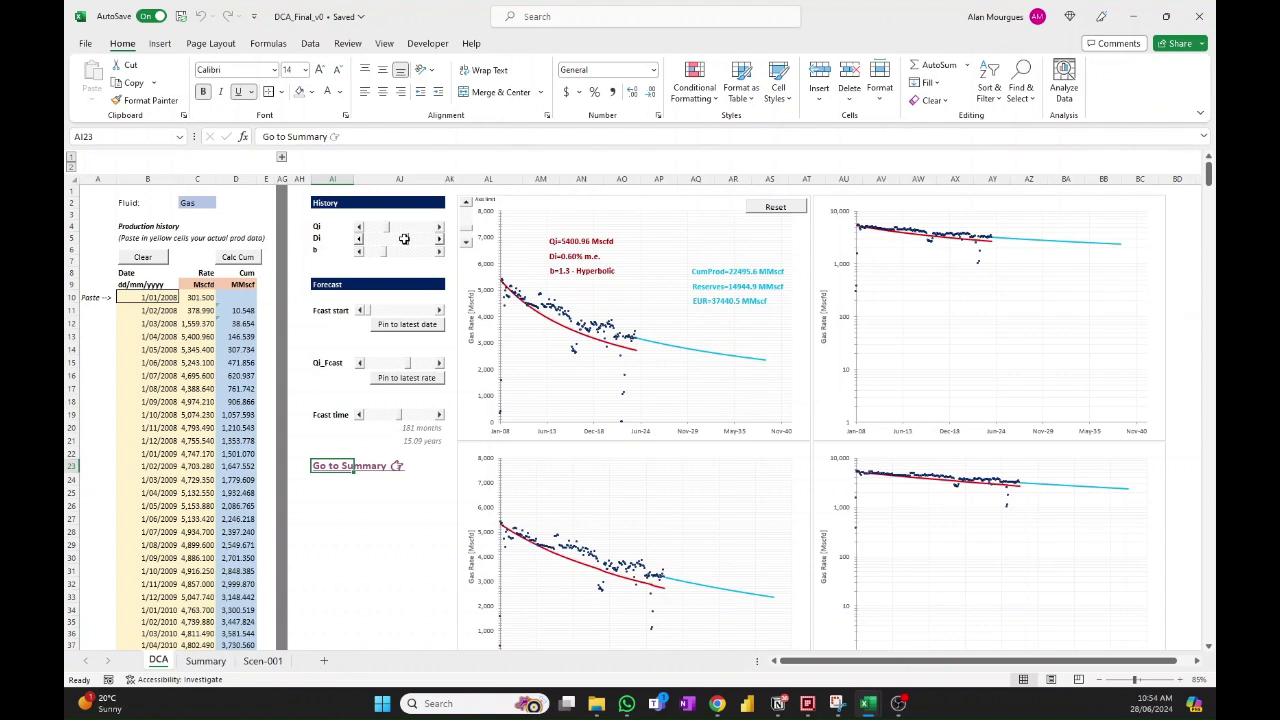
click(387, 252)
click(406, 252)
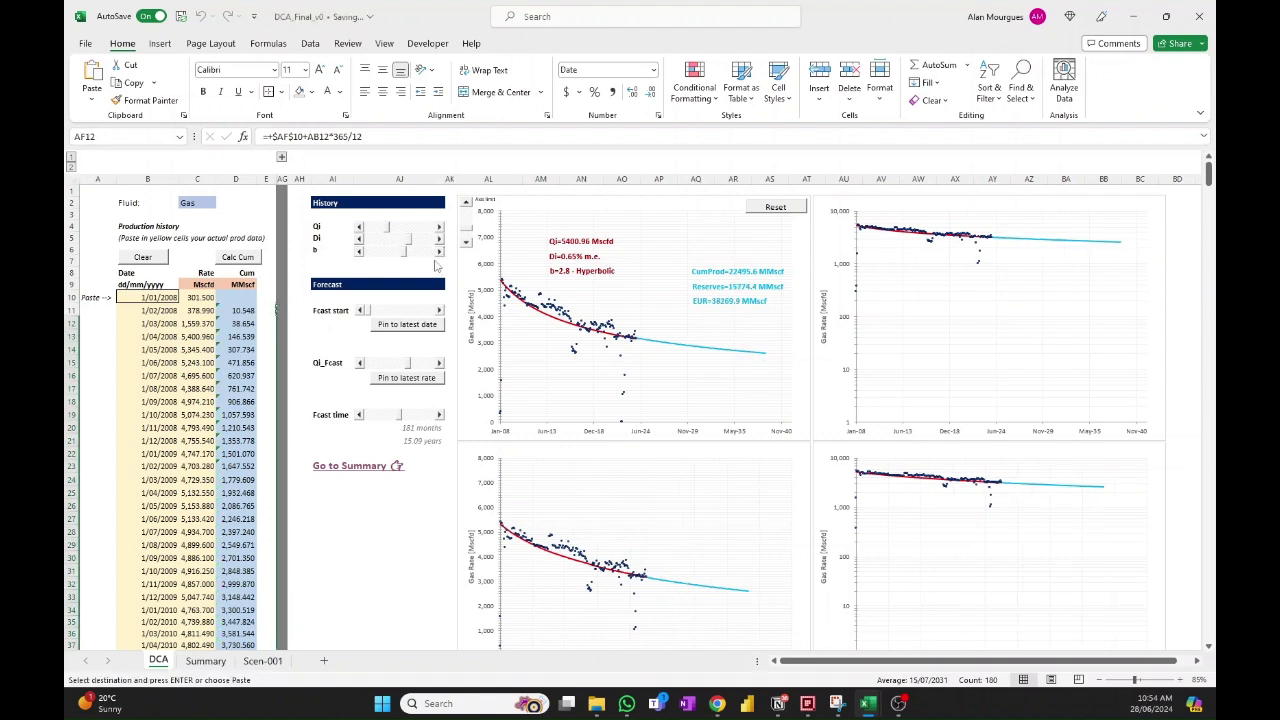
click(387, 228)
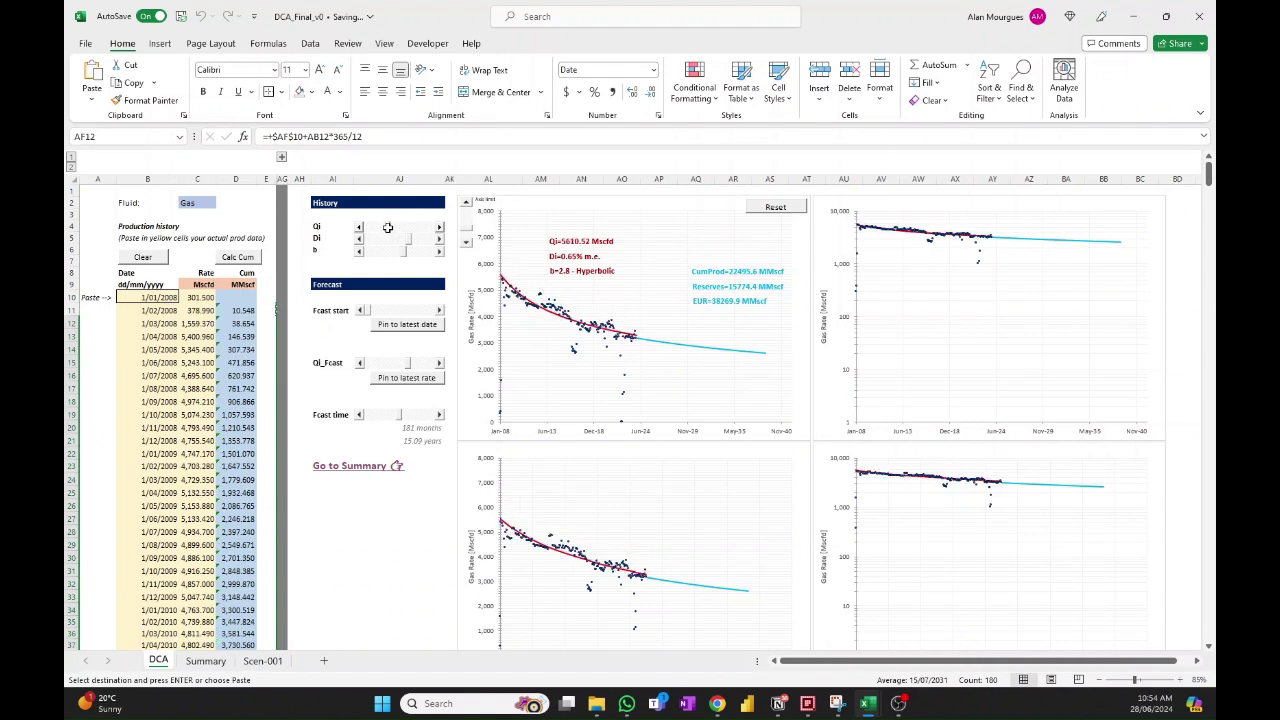
click(388, 228)
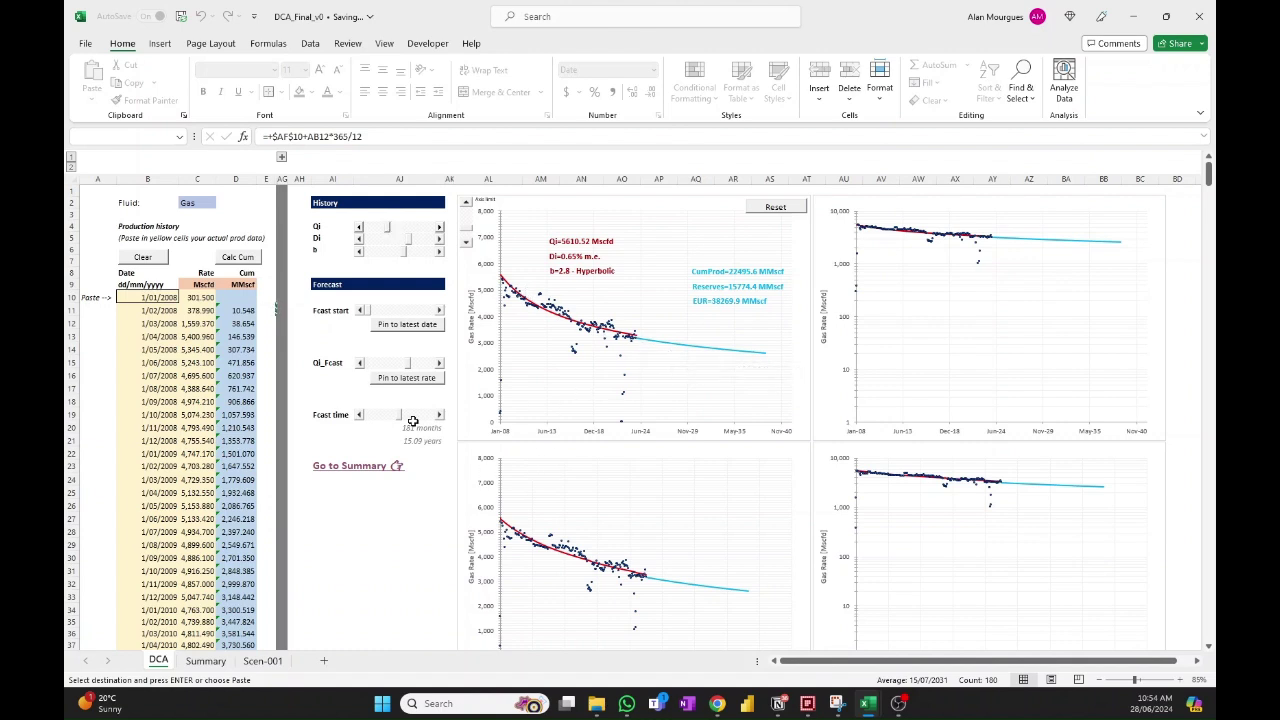
drag(400, 414, 414, 415)
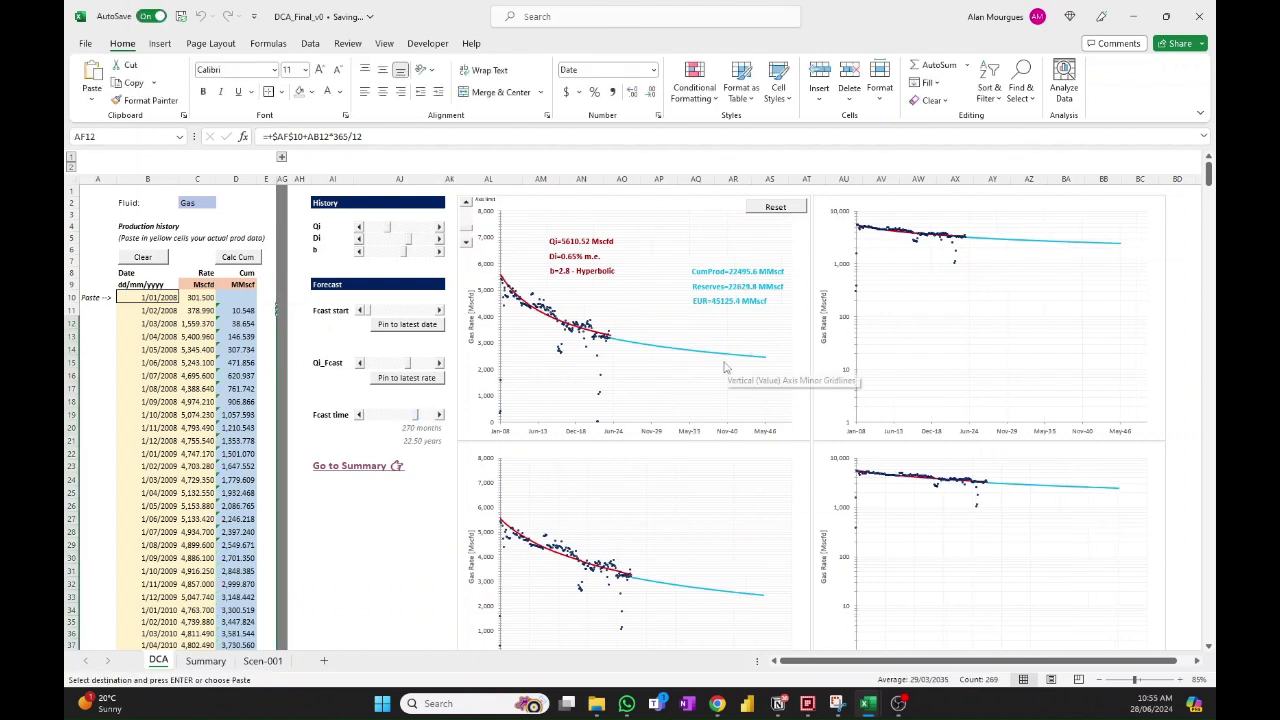
Step: Run the summary for the new fit and save it as scenario 002 with the description "Scen 2 - Alt 1"
click(358, 467)
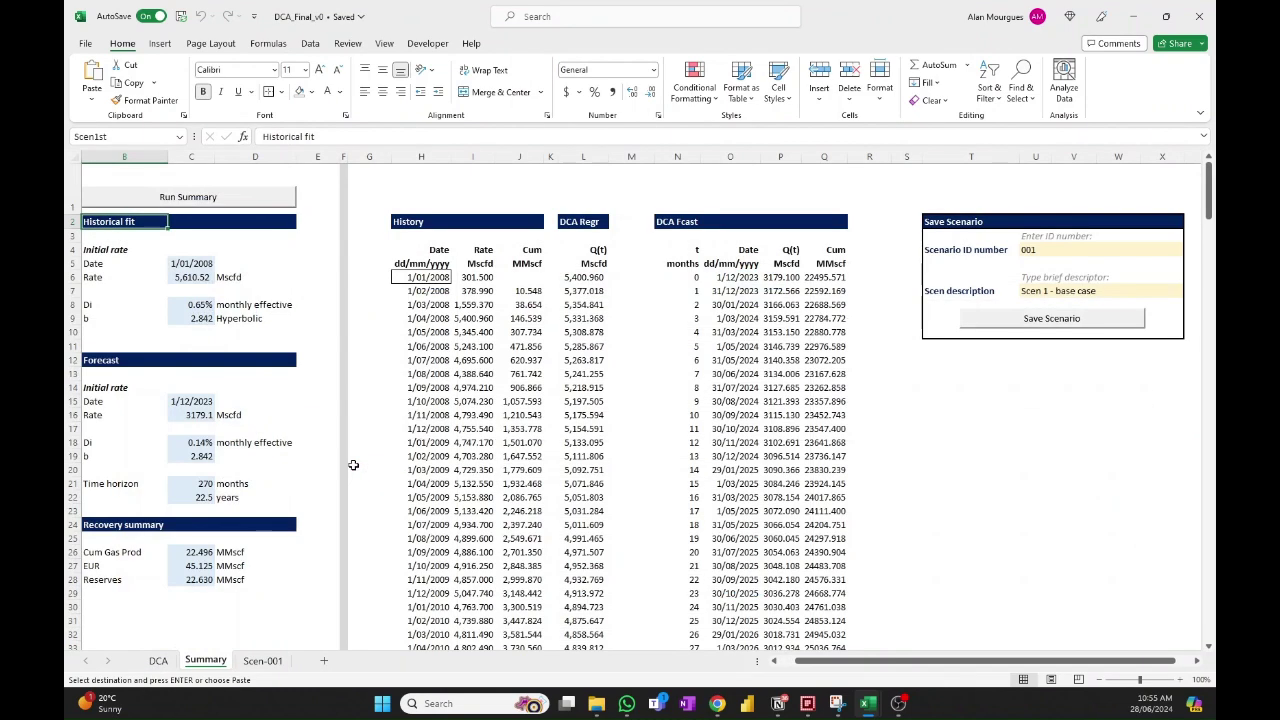
click(244, 199)
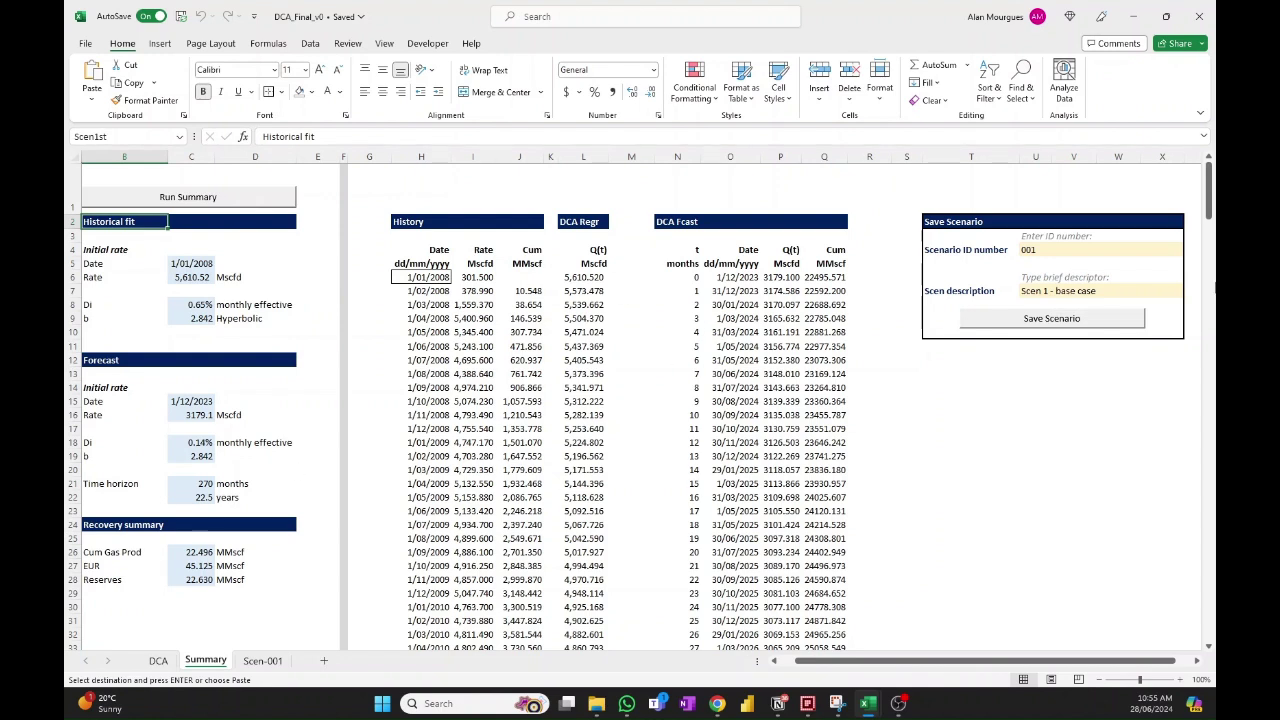
click(1047, 250)
text(2)
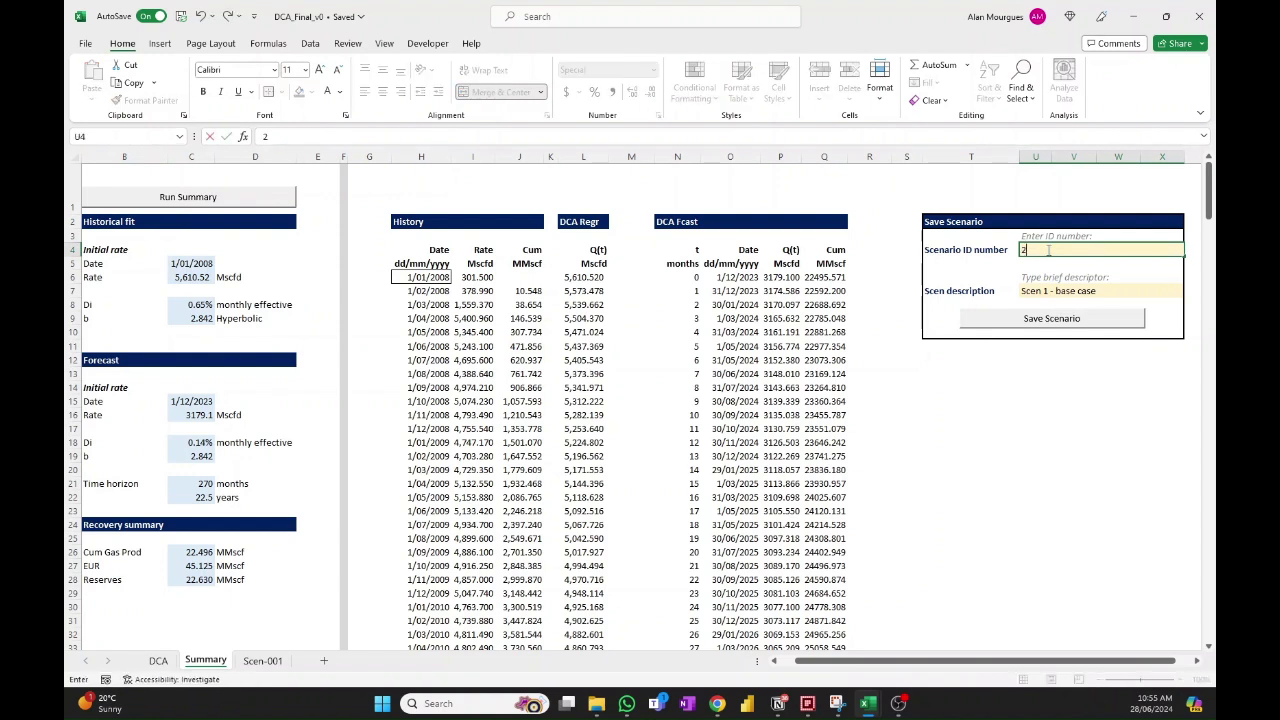
key(Return)
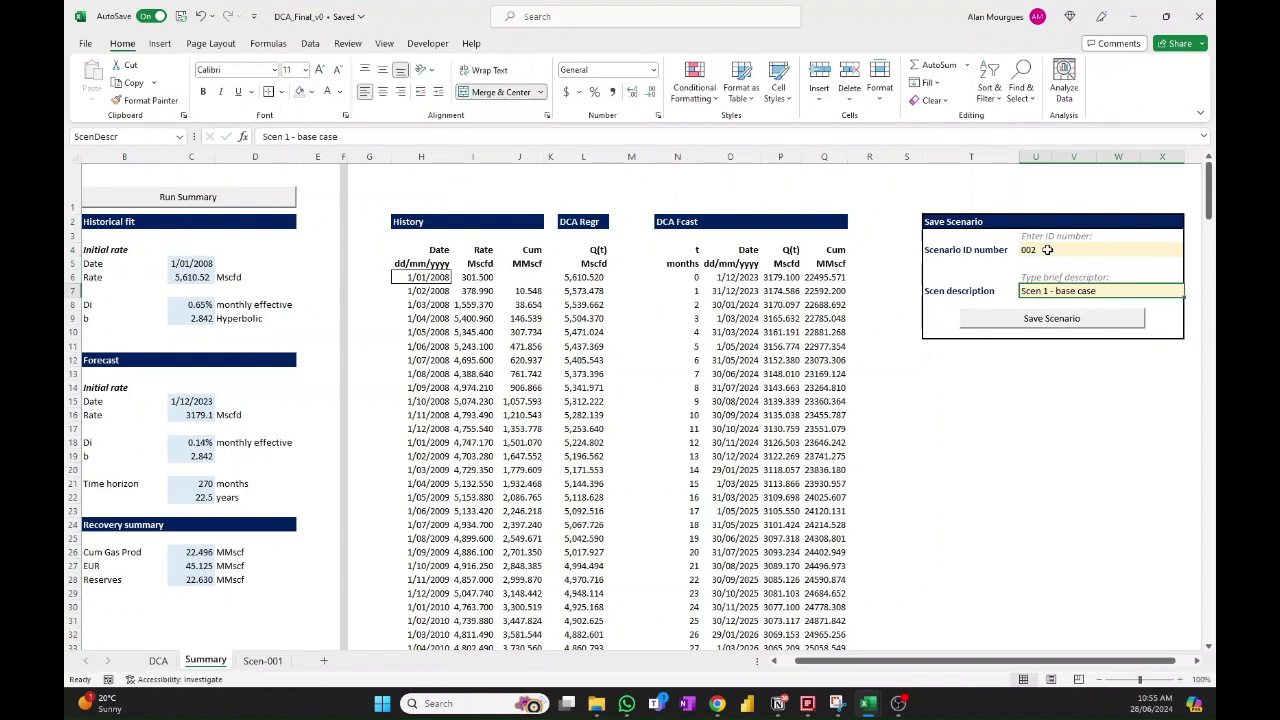
click(289, 137)
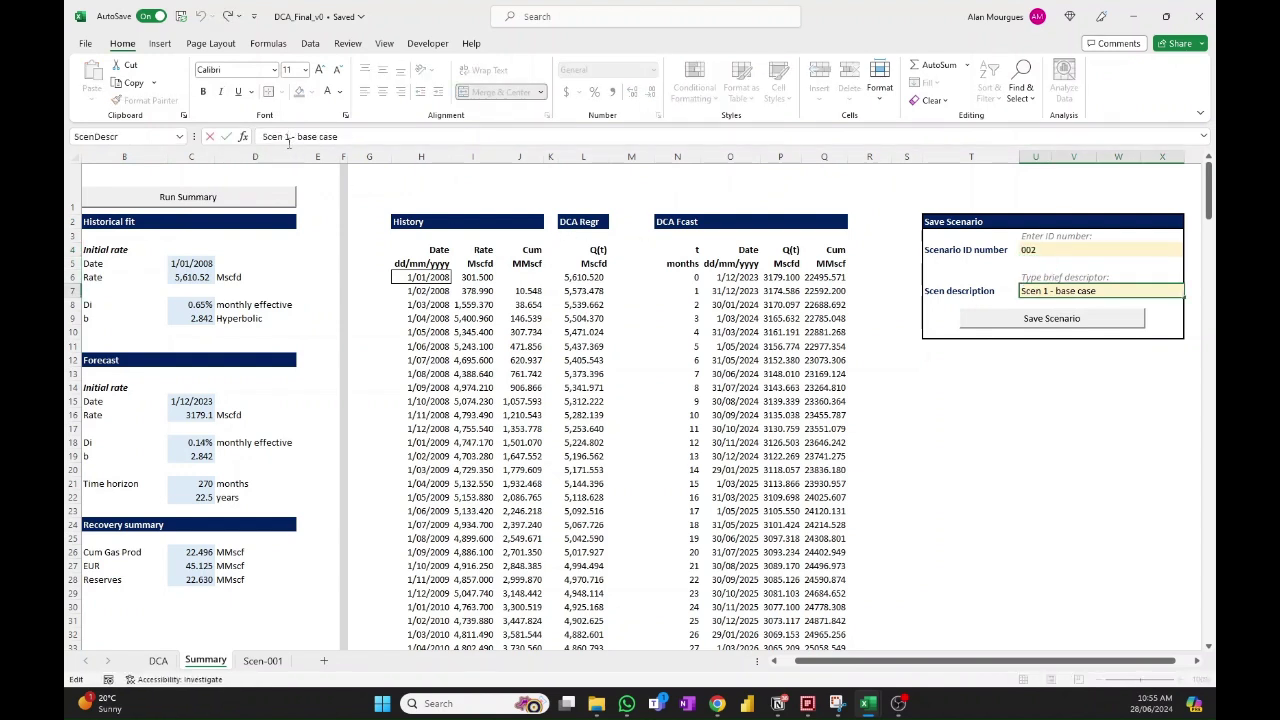
drag(298, 137, 385, 133)
text(Alt)
key(Return)
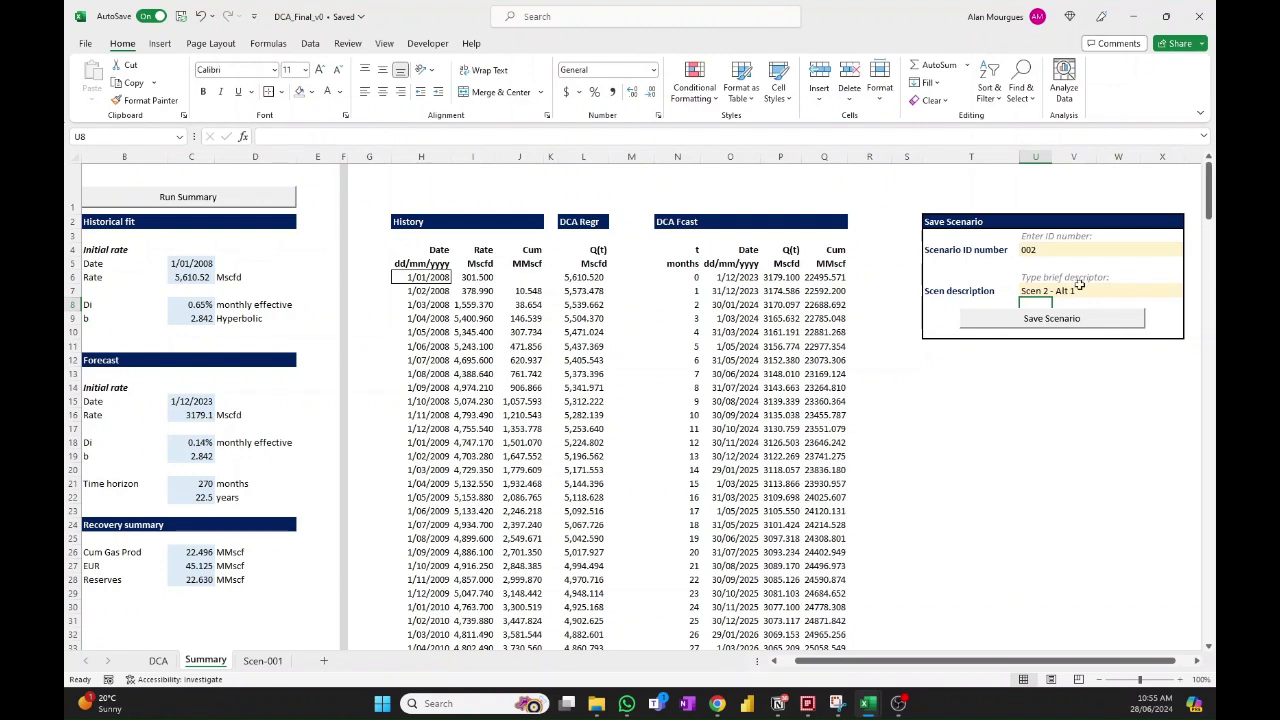
click(1028, 319)
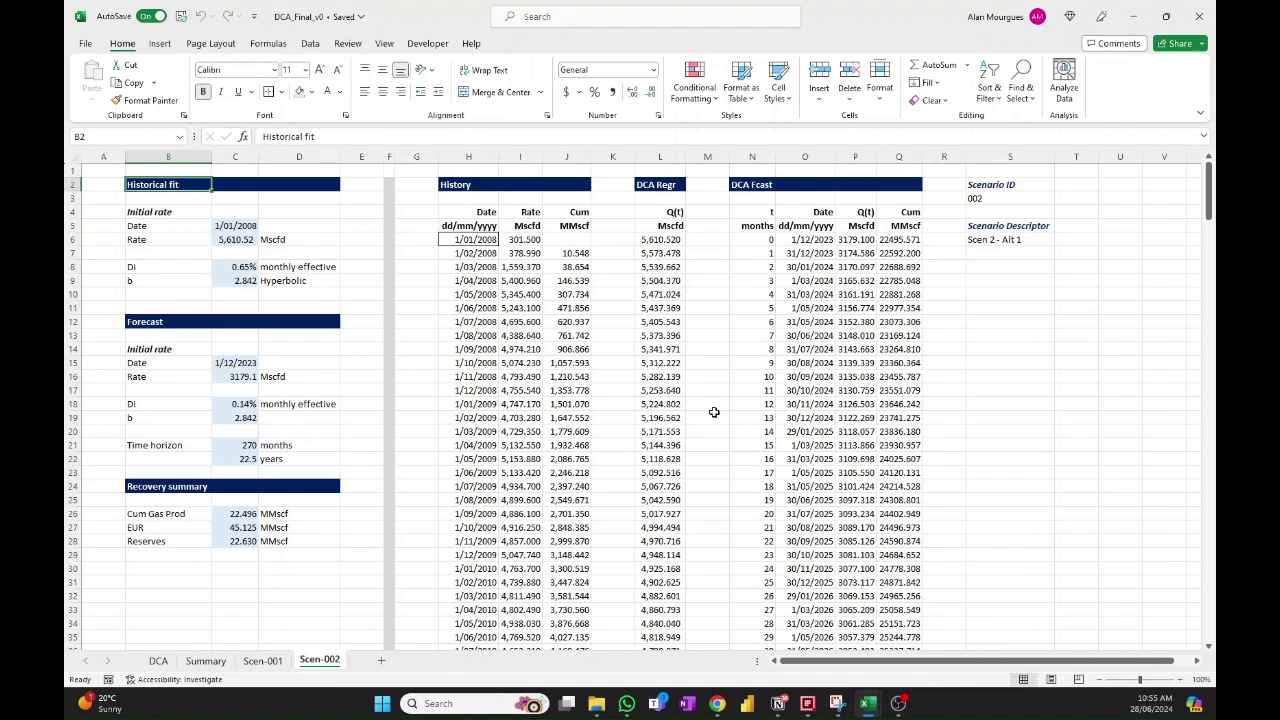
Step: On the DCA sheet, refit the history as an exponential decline with b 0.0, Di 0.33% and Qi 5526.31 Mscfd
click(158, 661)
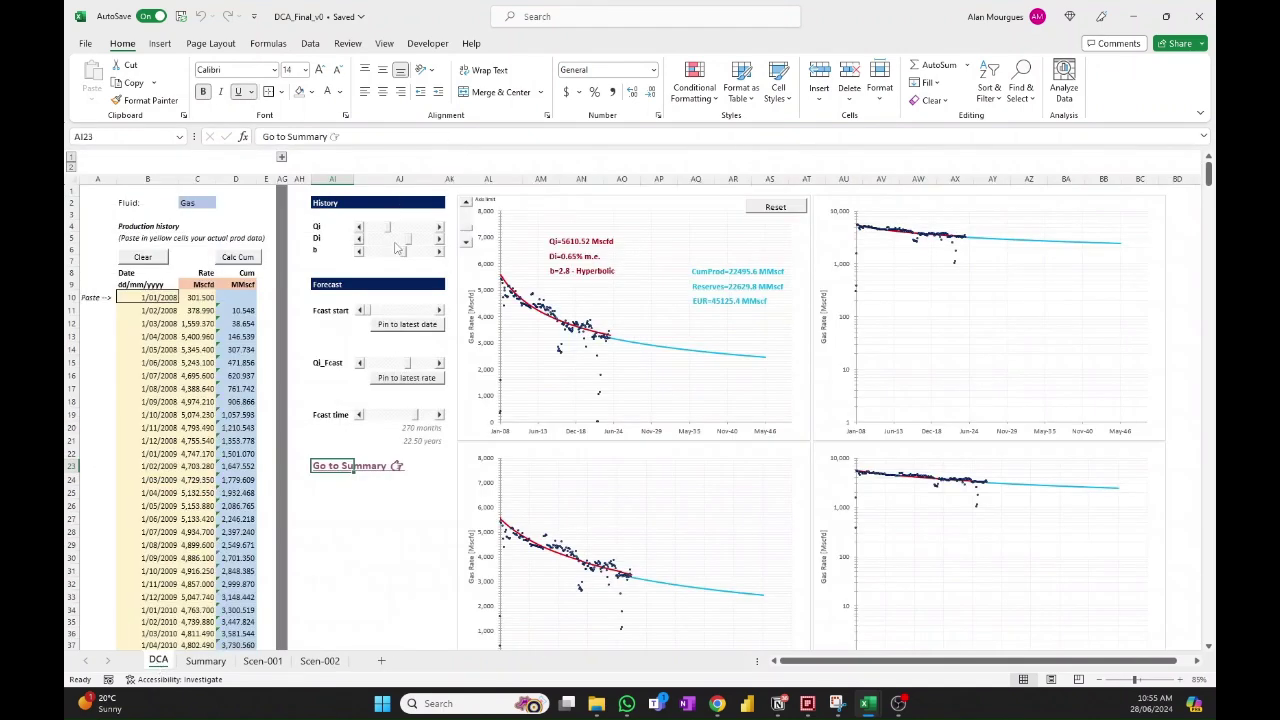
mouse_move(408, 244)
mouse_down()
mouse_move(362, 252)
mouse_move(401, 242)
mouse_move(381, 241)
mouse_move(391, 232)
mouse_up()
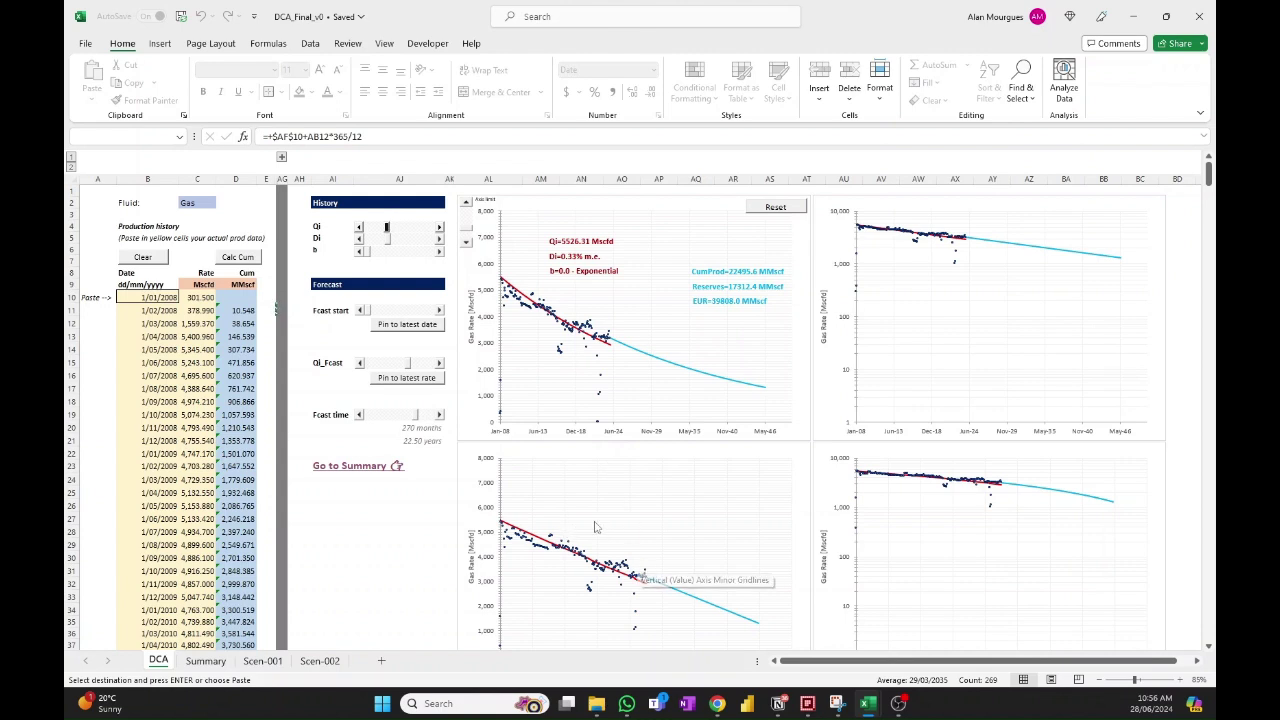
Step: Run the summary for the exponential fit and save it as scenario 003 with the description "Scen 3 - Exp decline"
click(340, 468)
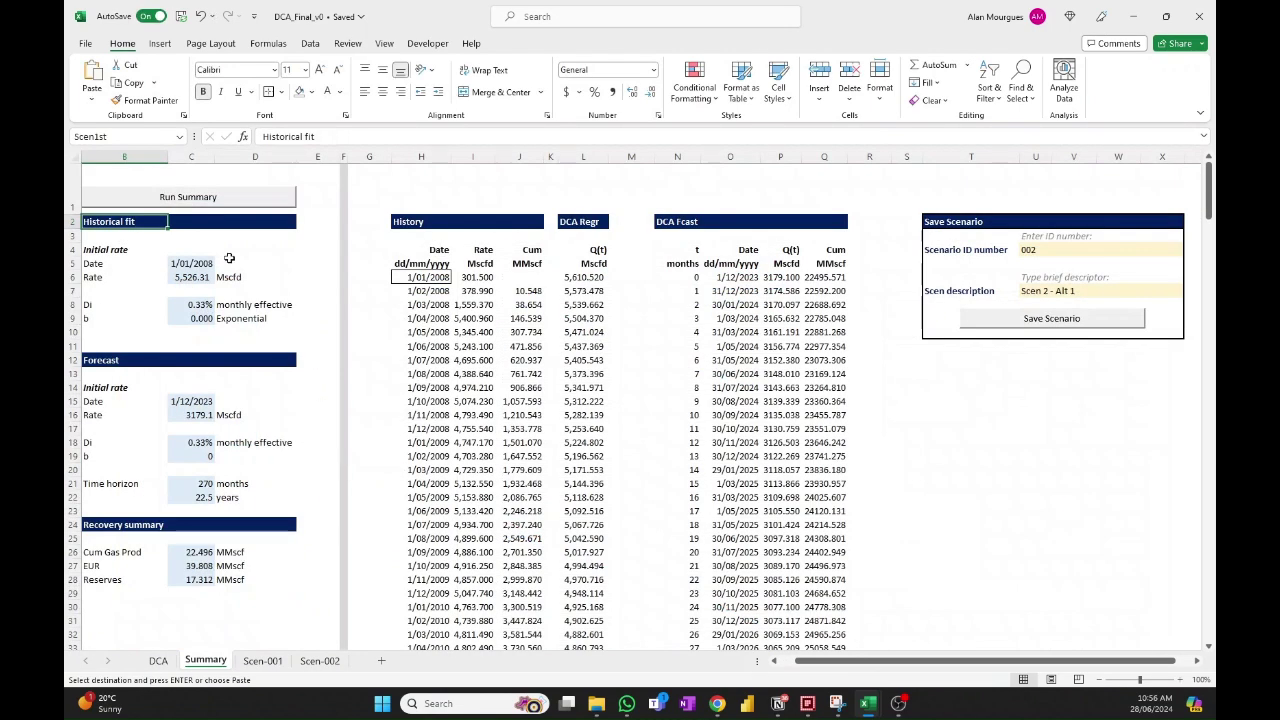
click(200, 197)
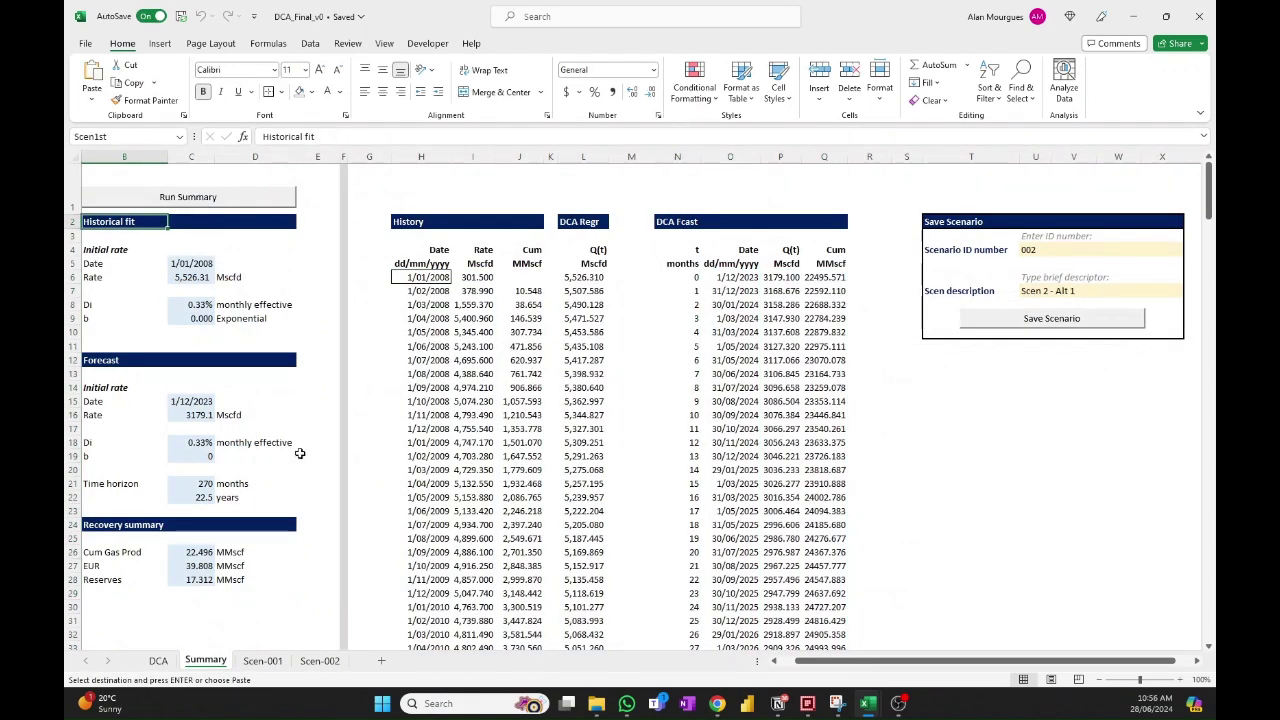
click(1030, 250)
text(3)
key(Return)
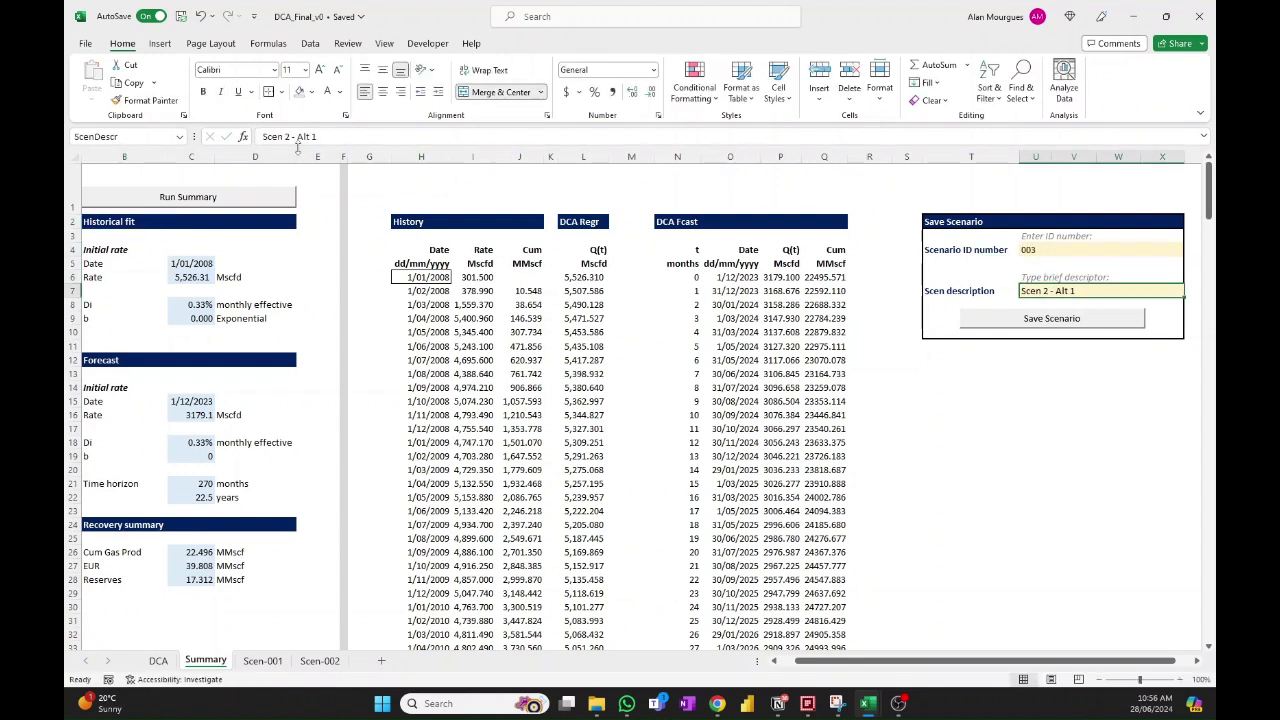
text(Scen 3 - Exp dec)
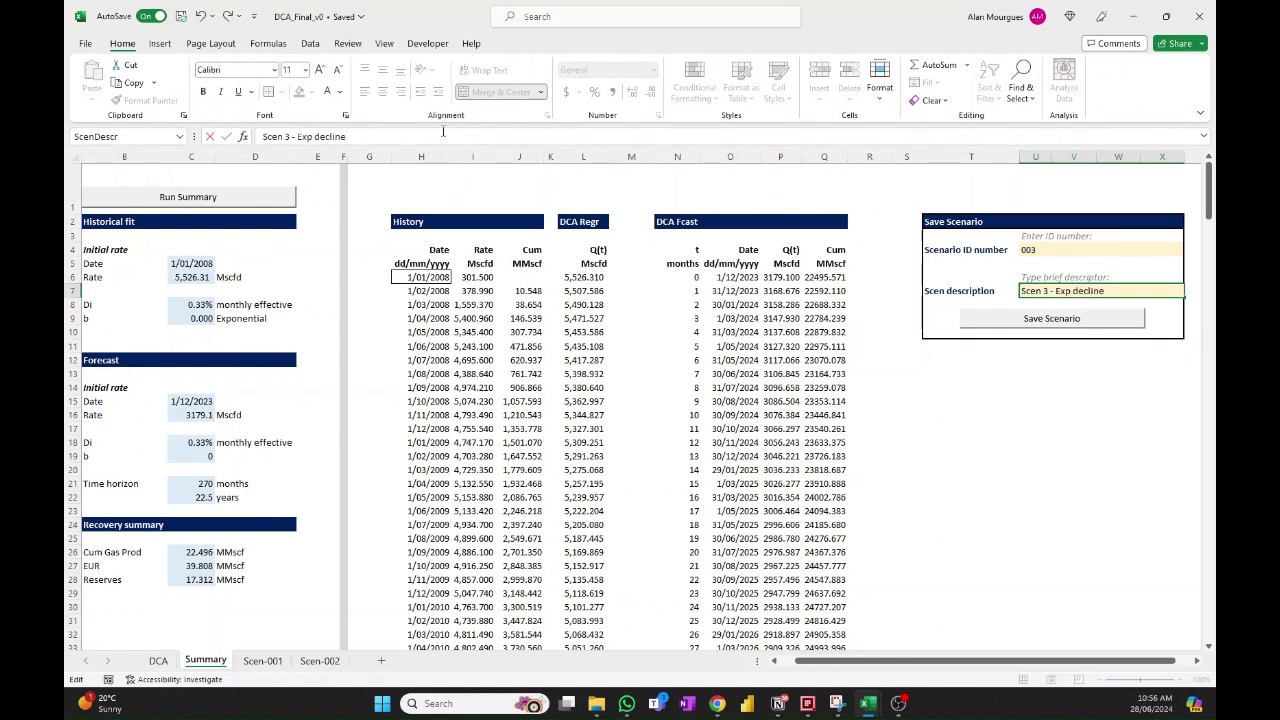
text(line)
key(Return)
click(1045, 320)
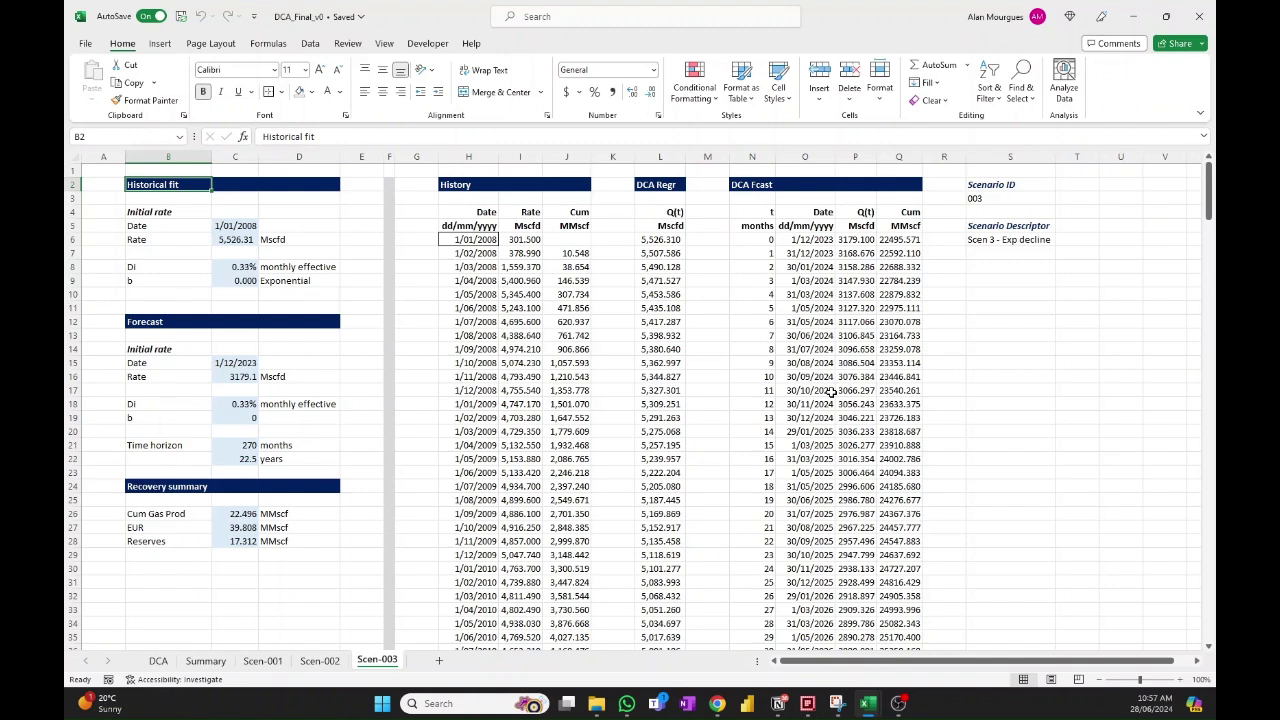
Step: Delete the Scen-003 and Scen-002 scenario sheets from the workbook
right_click(377, 662)
click(419, 450)
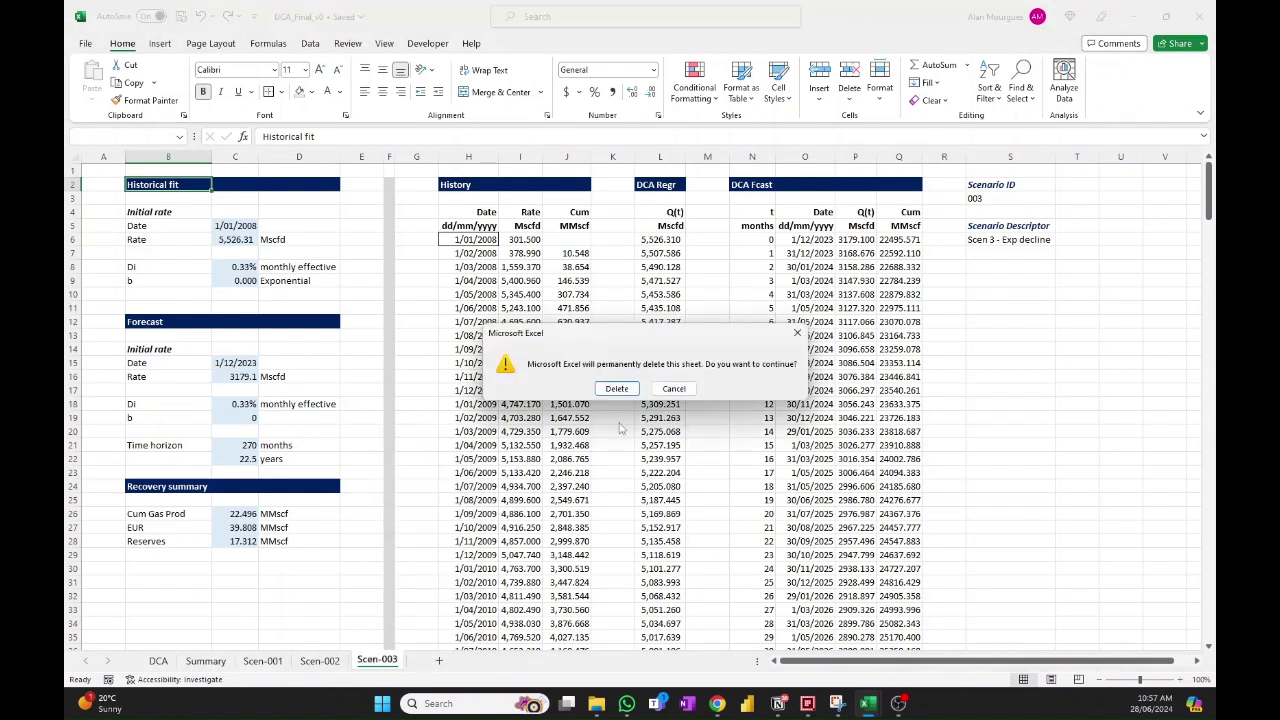
click(616, 388)
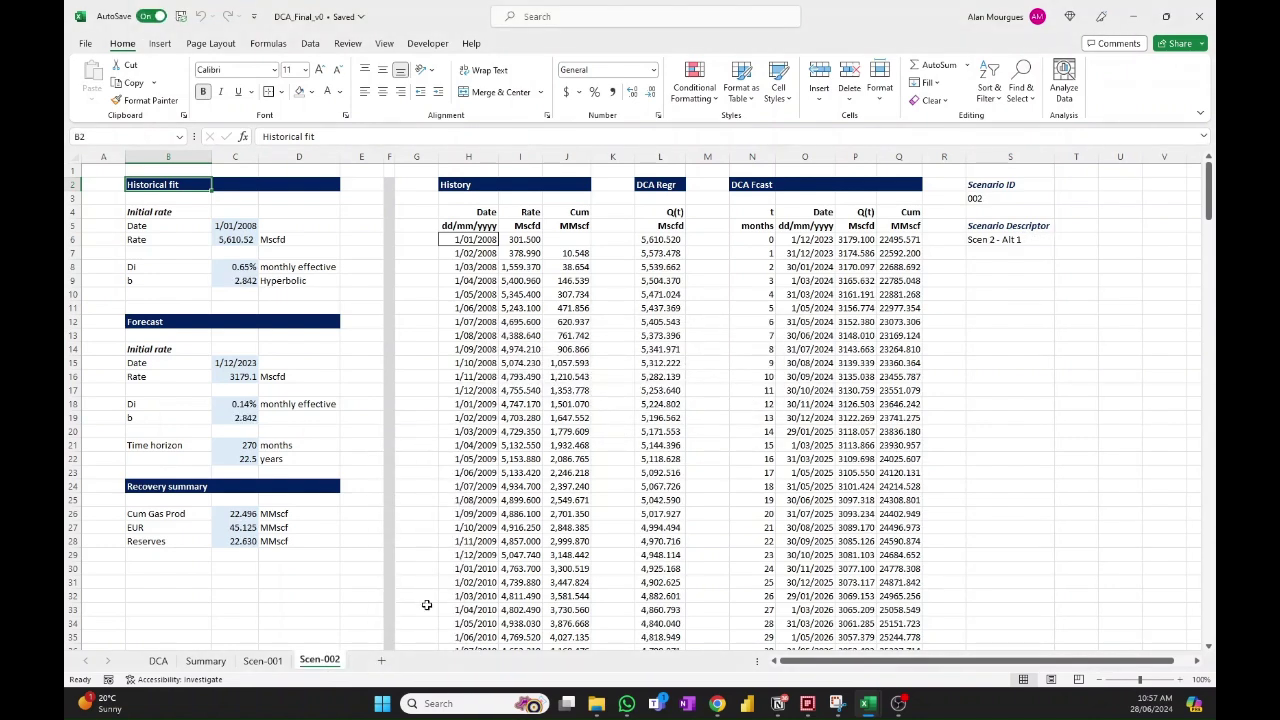
right_click(320, 662)
click(355, 453)
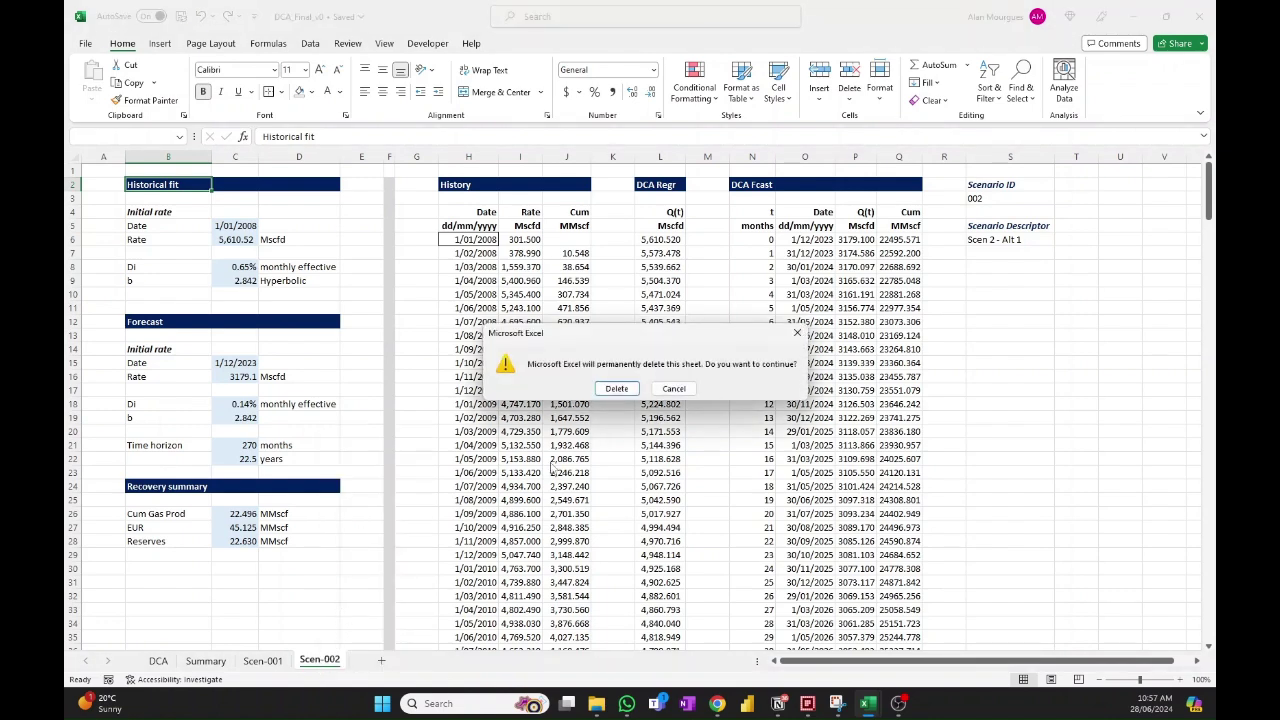
click(612, 388)
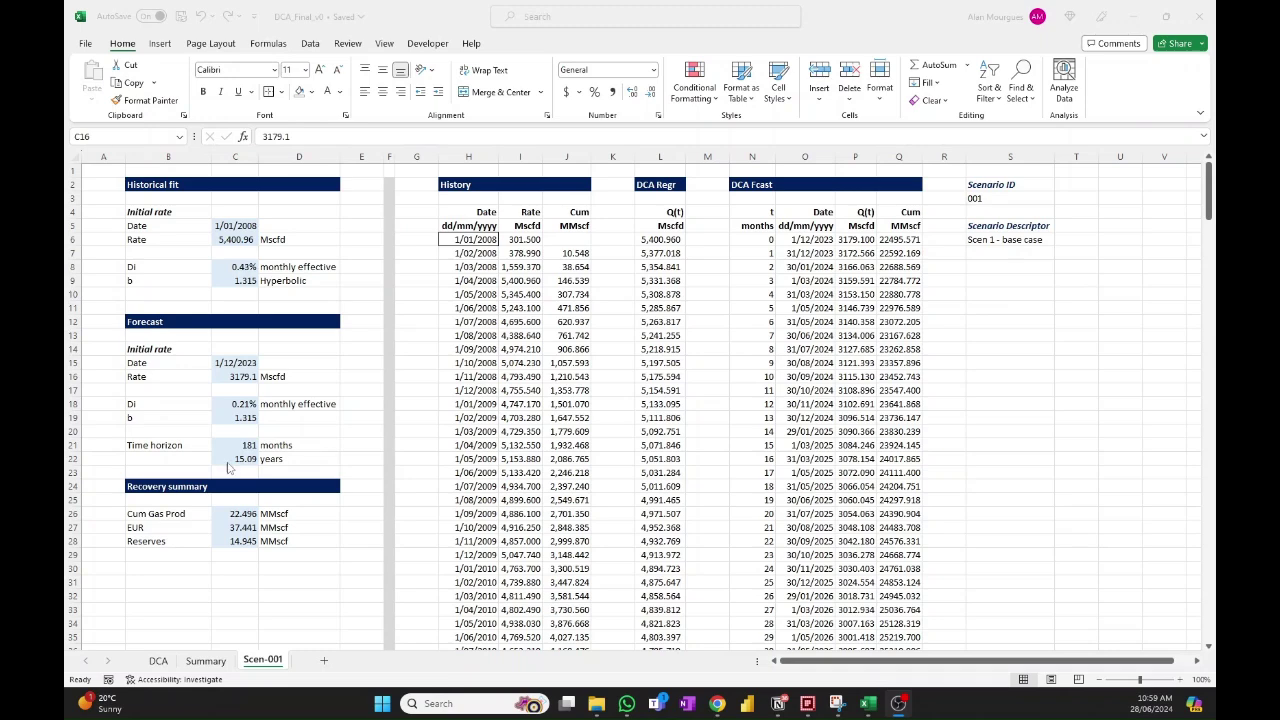
Step: On the DCA sheet, expand the hidden calculation columns, look through them up to the FCAST table, and collapse the group
click(158, 661)
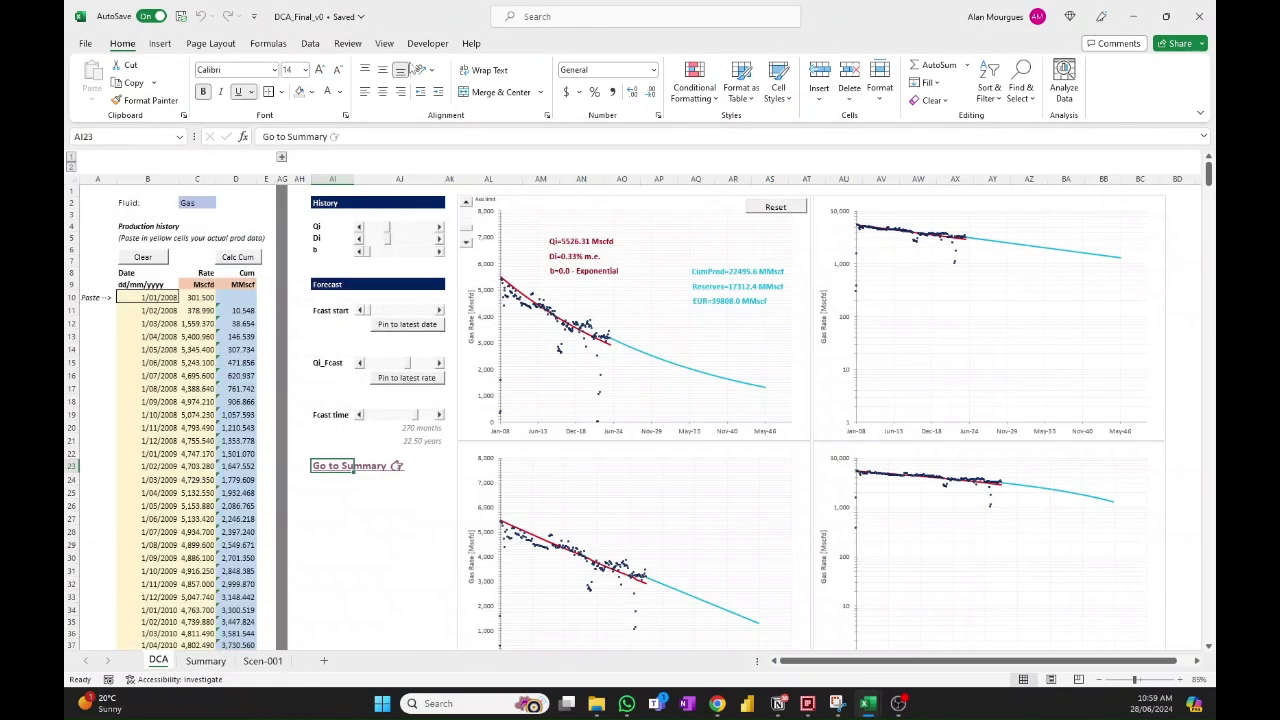
click(281, 158)
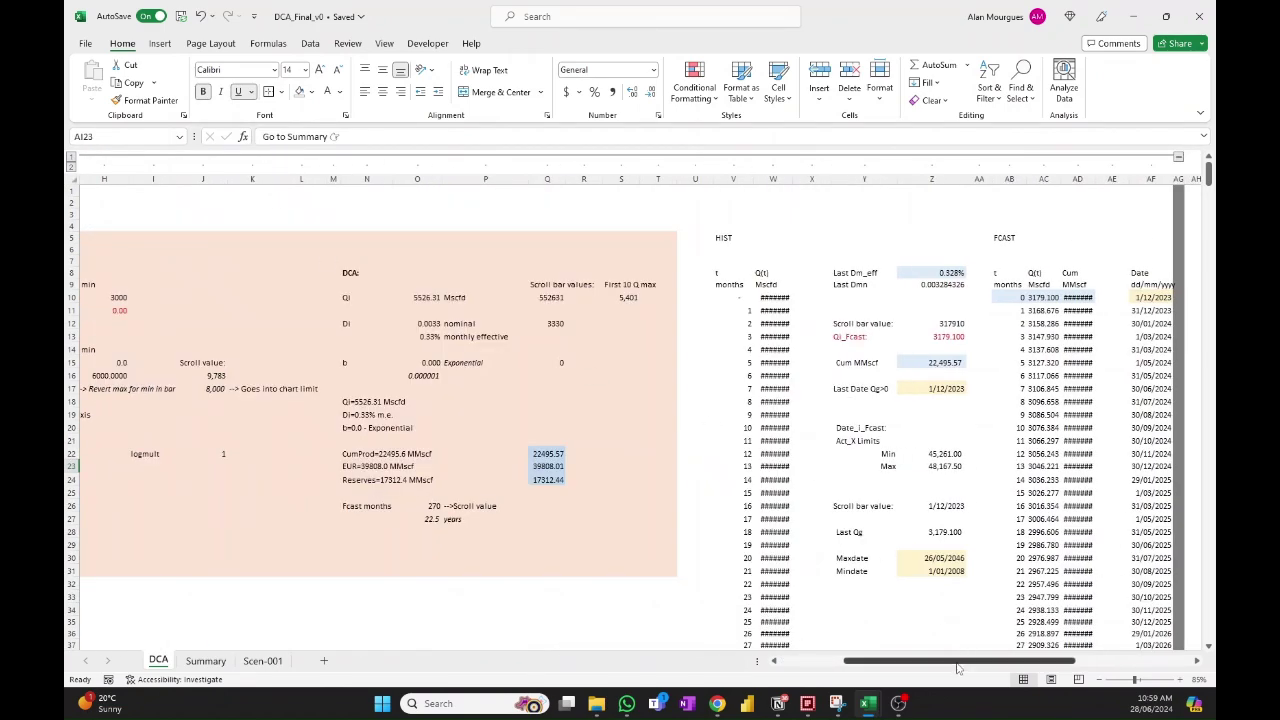
drag(957, 666, 894, 666)
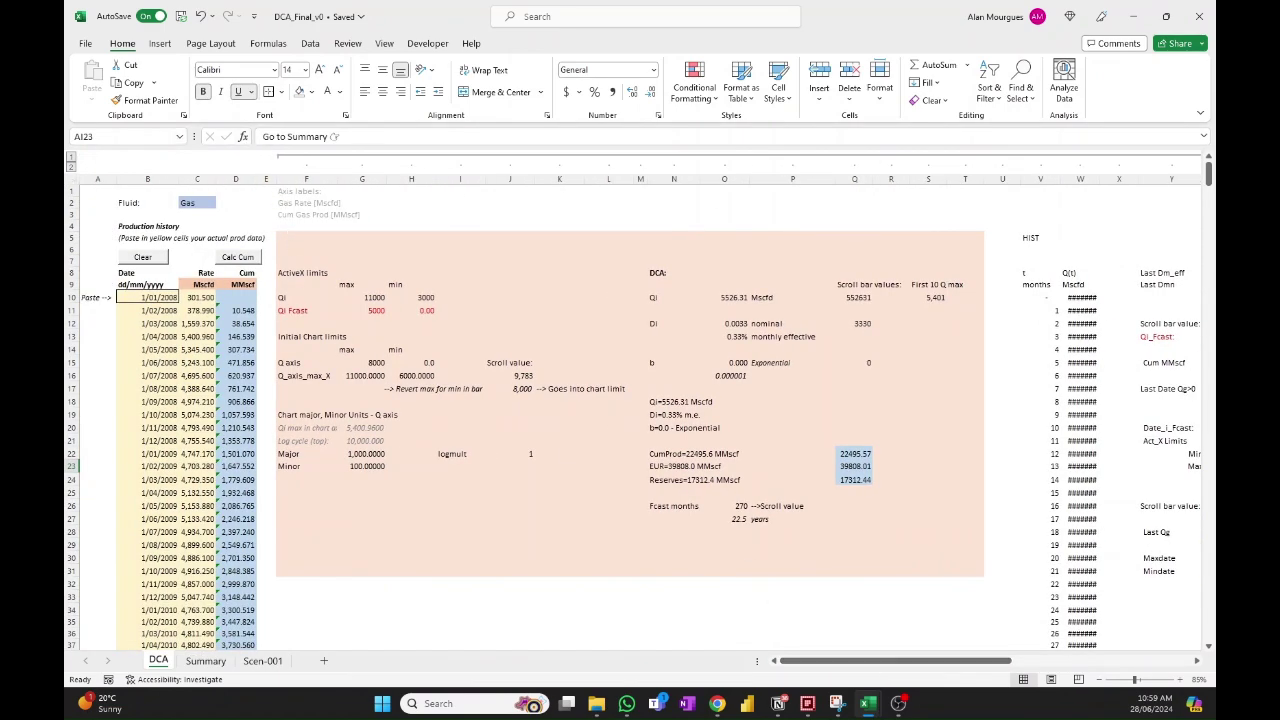
drag(965, 668, 1143, 668)
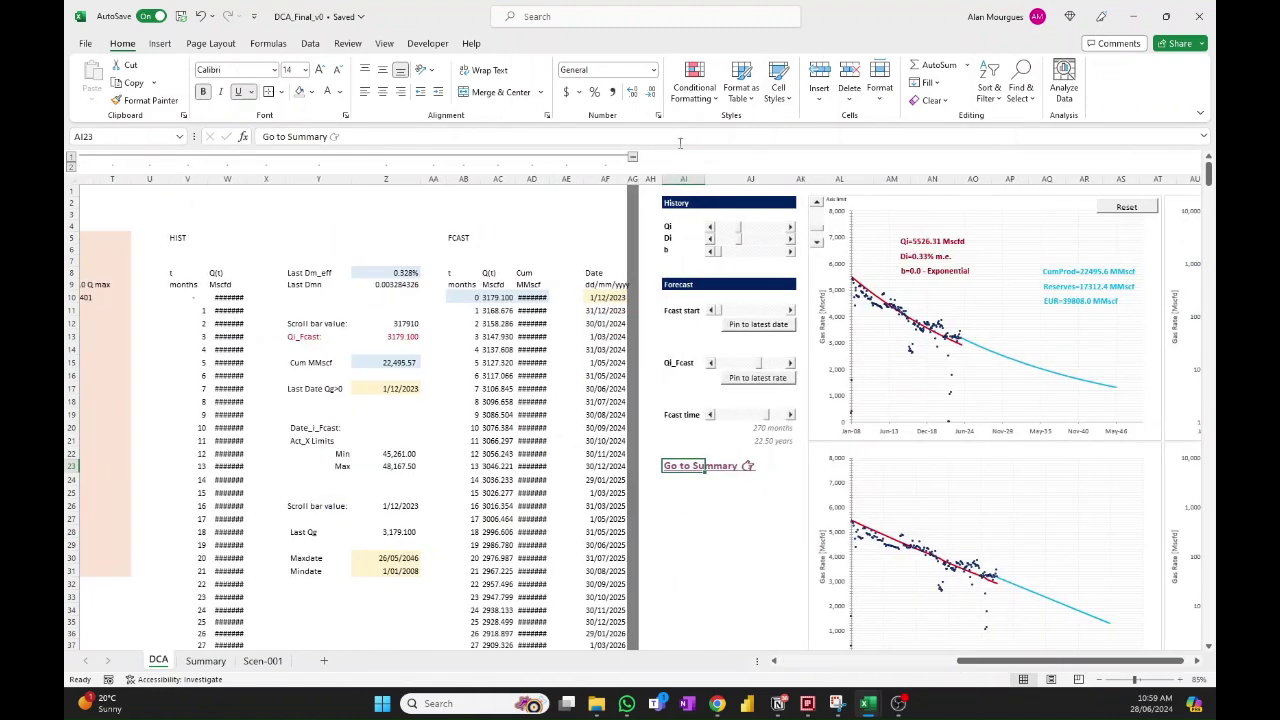
click(632, 157)
drag(903, 666, 843, 668)
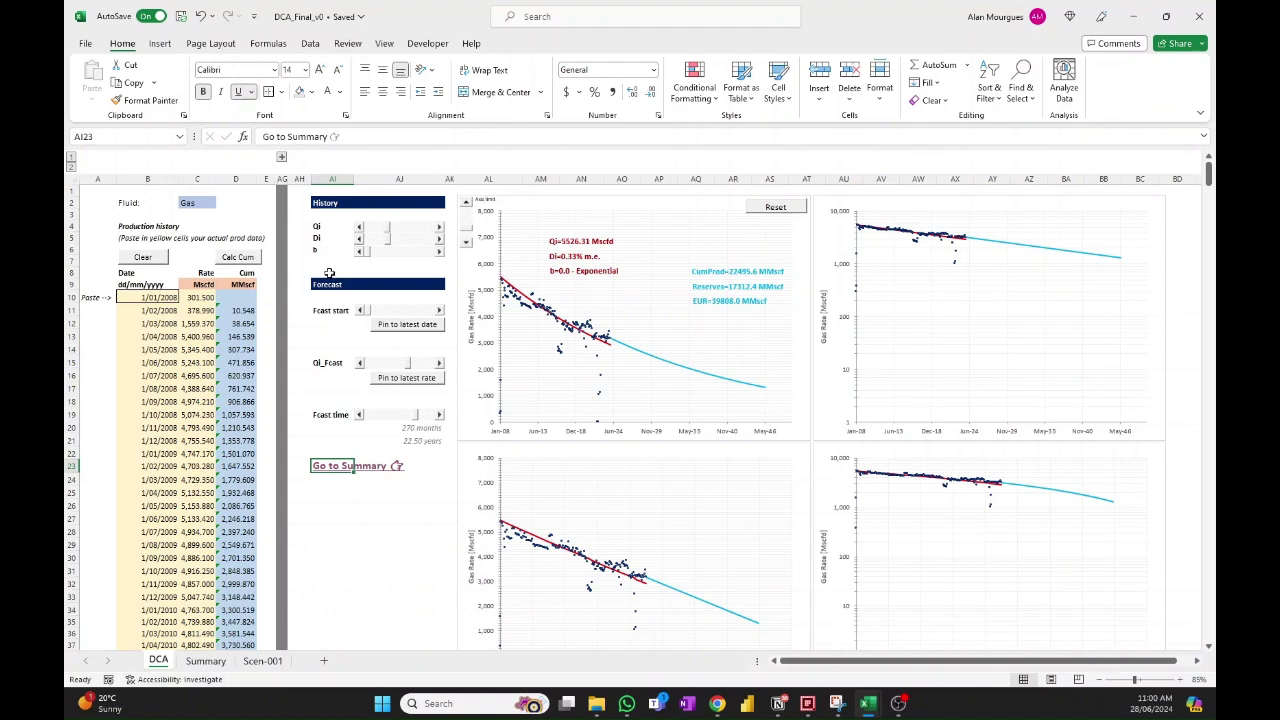
Step: Expand the grouped columns again to examine the ActiveX limits, DCA parameters and HIST and FCAST calculations, and collapse them
click(282, 160)
drag(1034, 662, 880, 662)
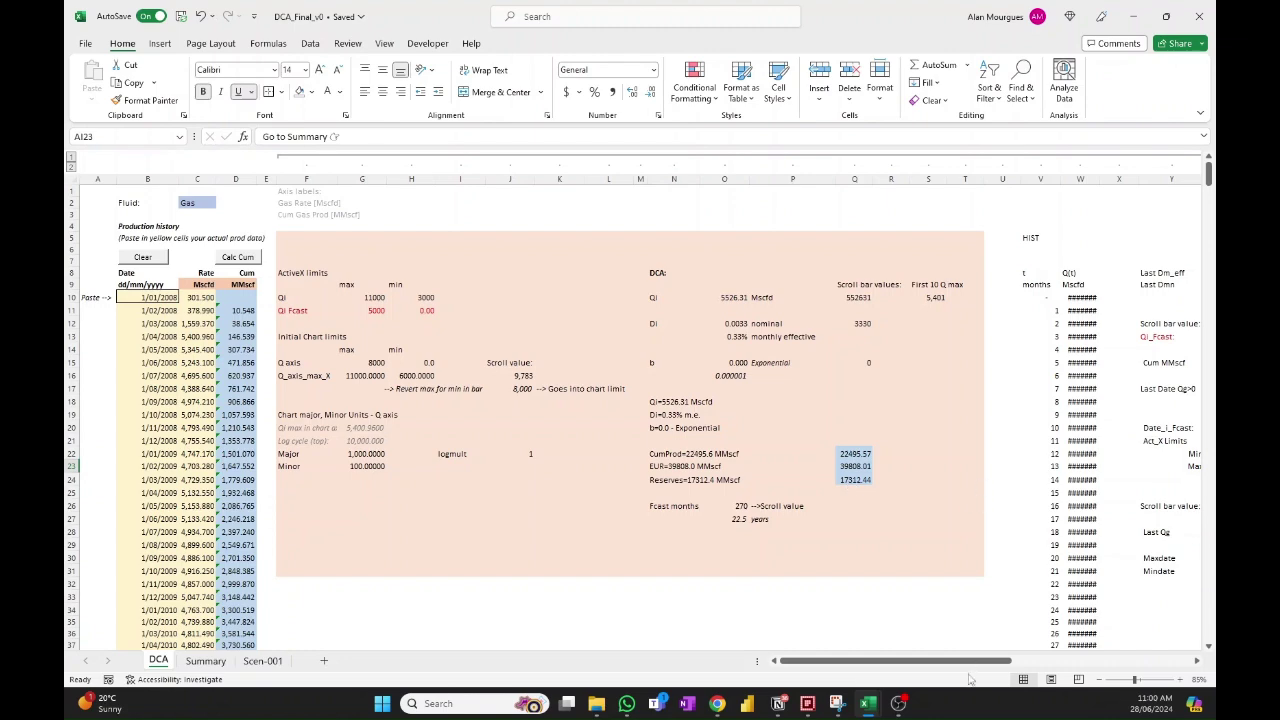
drag(966, 662, 1143, 662)
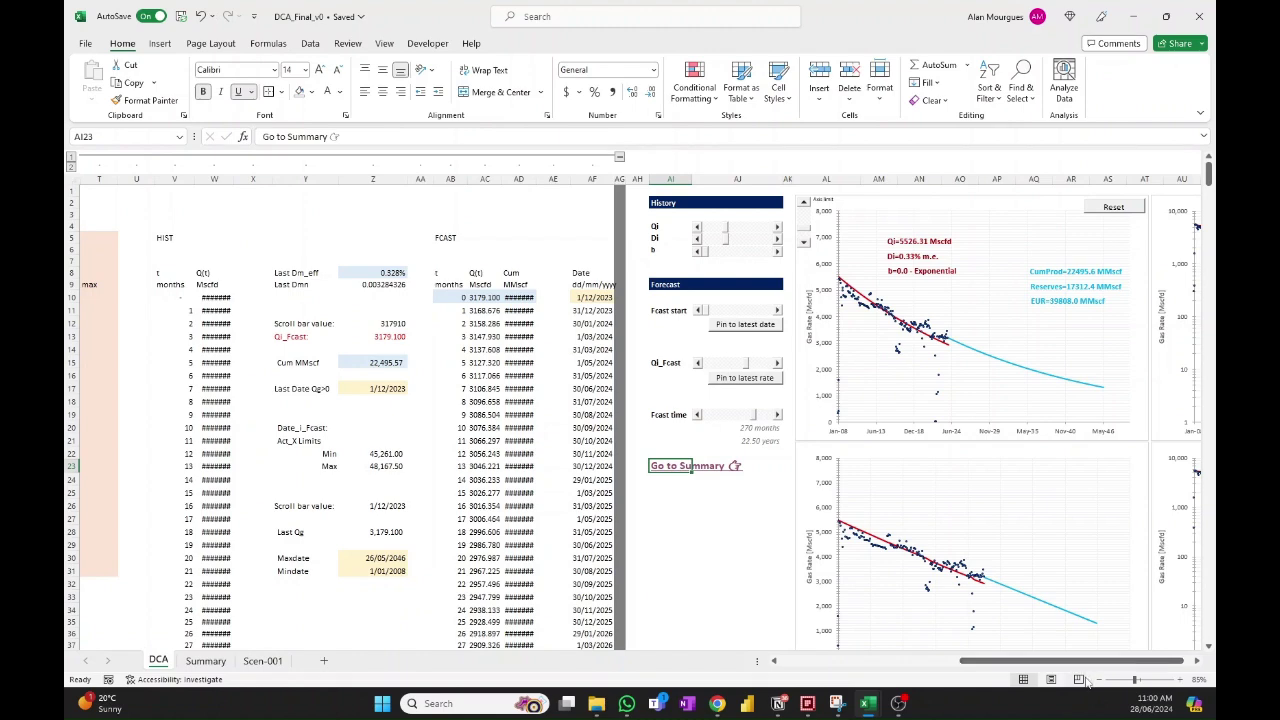
drag(1087, 670, 919, 665)
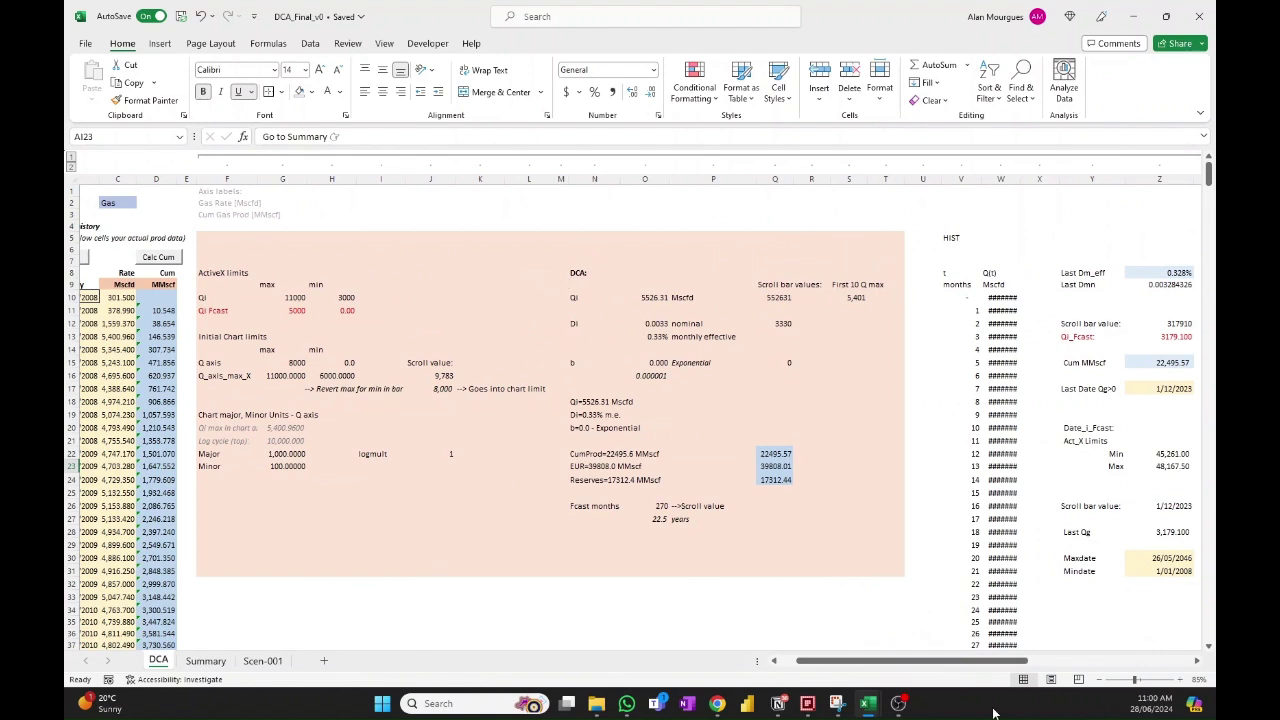
drag(979, 668, 800, 662)
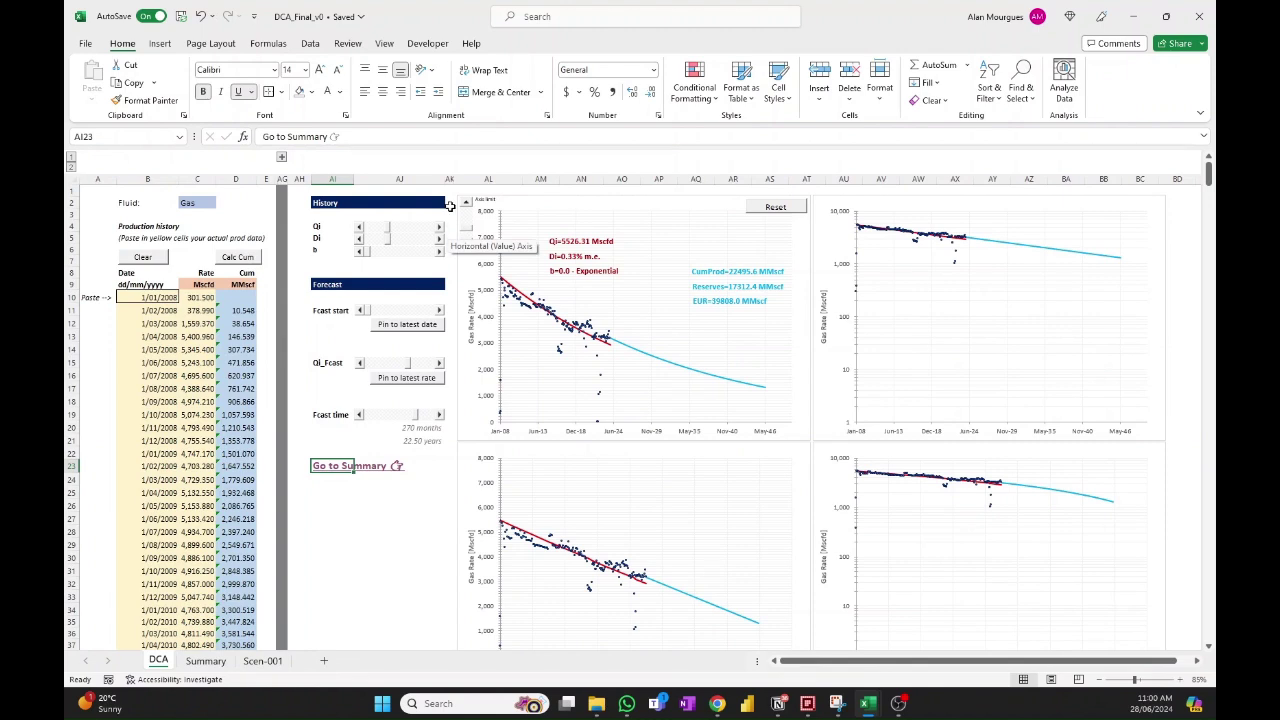
Step: Open the workbook's VBA project, view the code of Module1, Module2 and Module3 in turn, and return to the DCA sheet
click(427, 43)
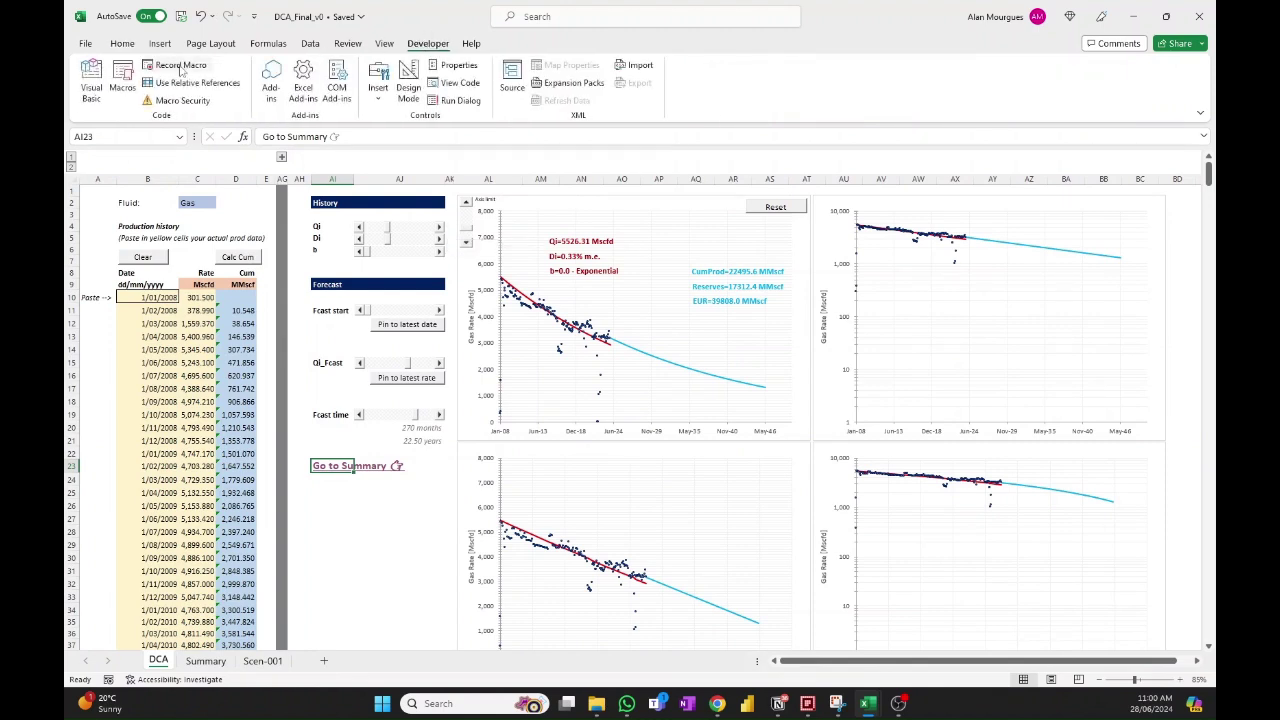
click(91, 80)
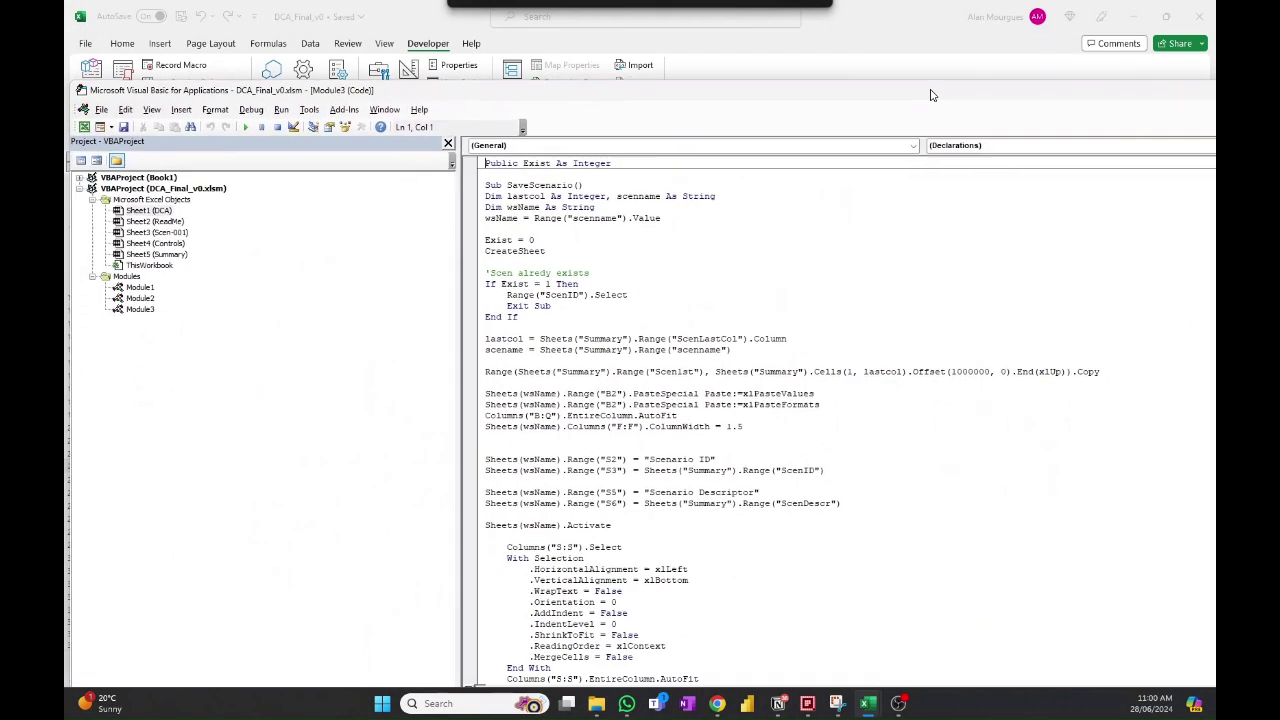
drag(566, 240, 398, 240)
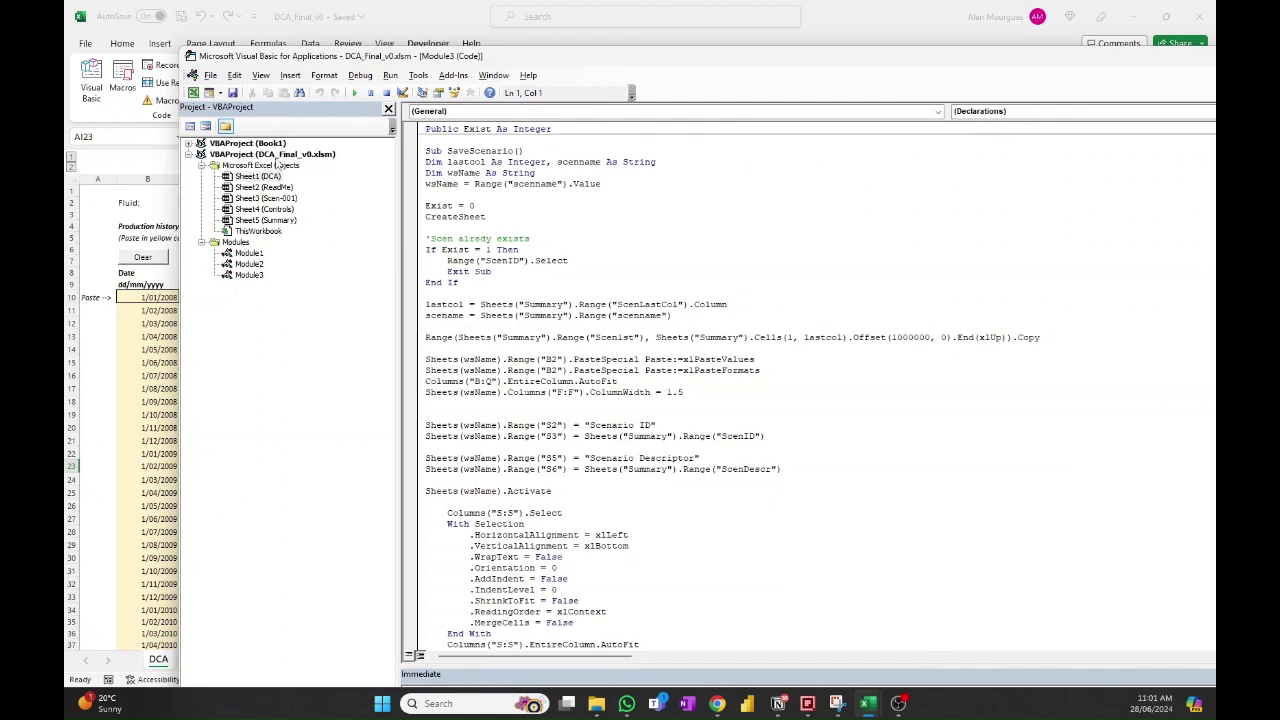
double_click(250, 254)
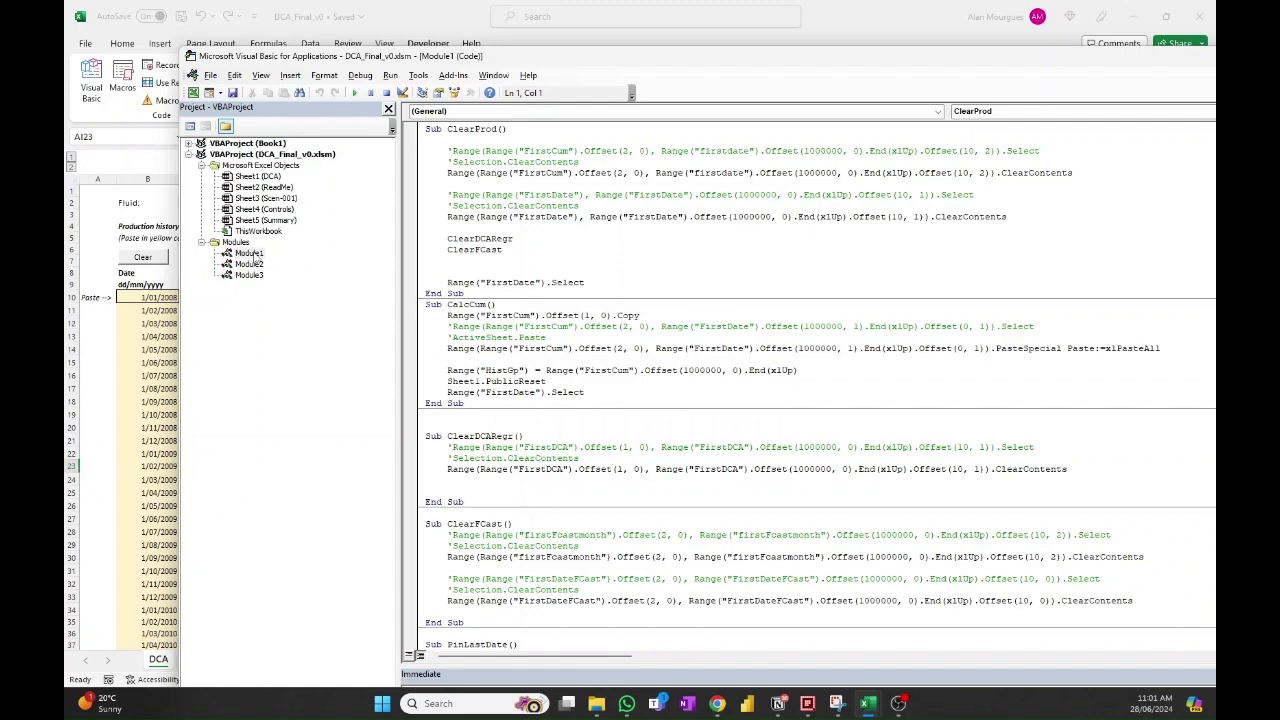
double_click(249, 264)
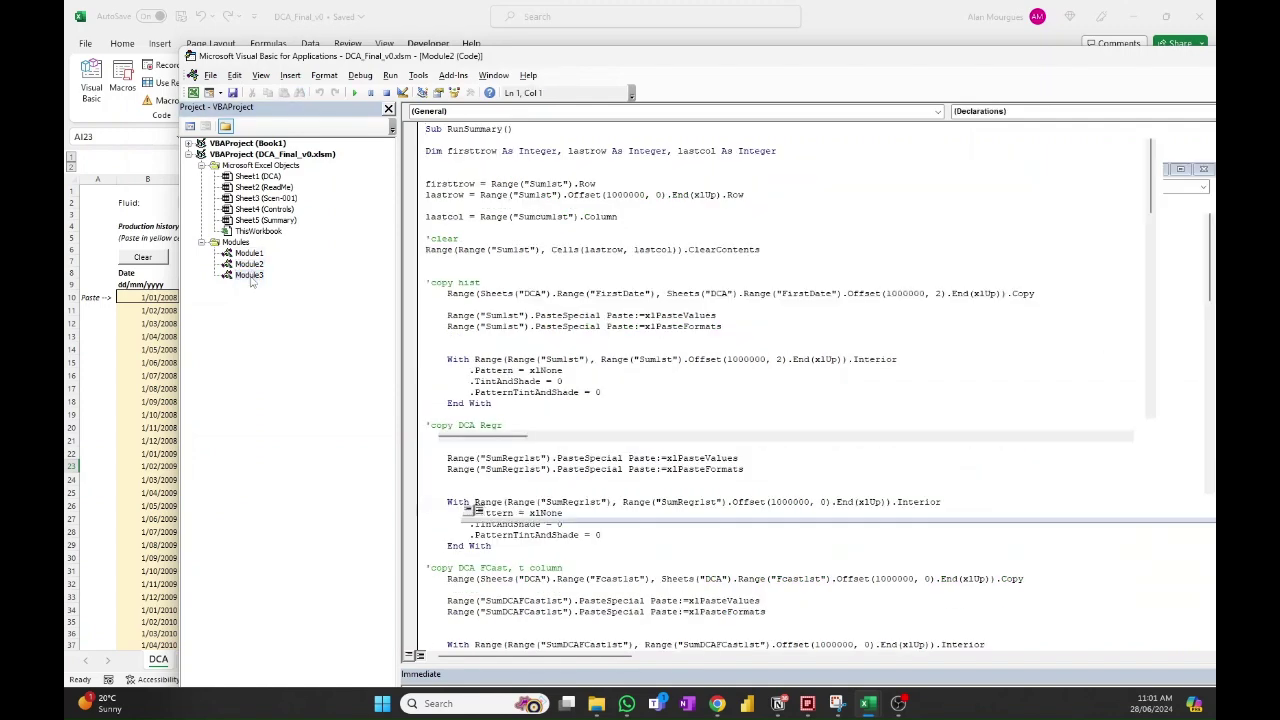
double_click(249, 275)
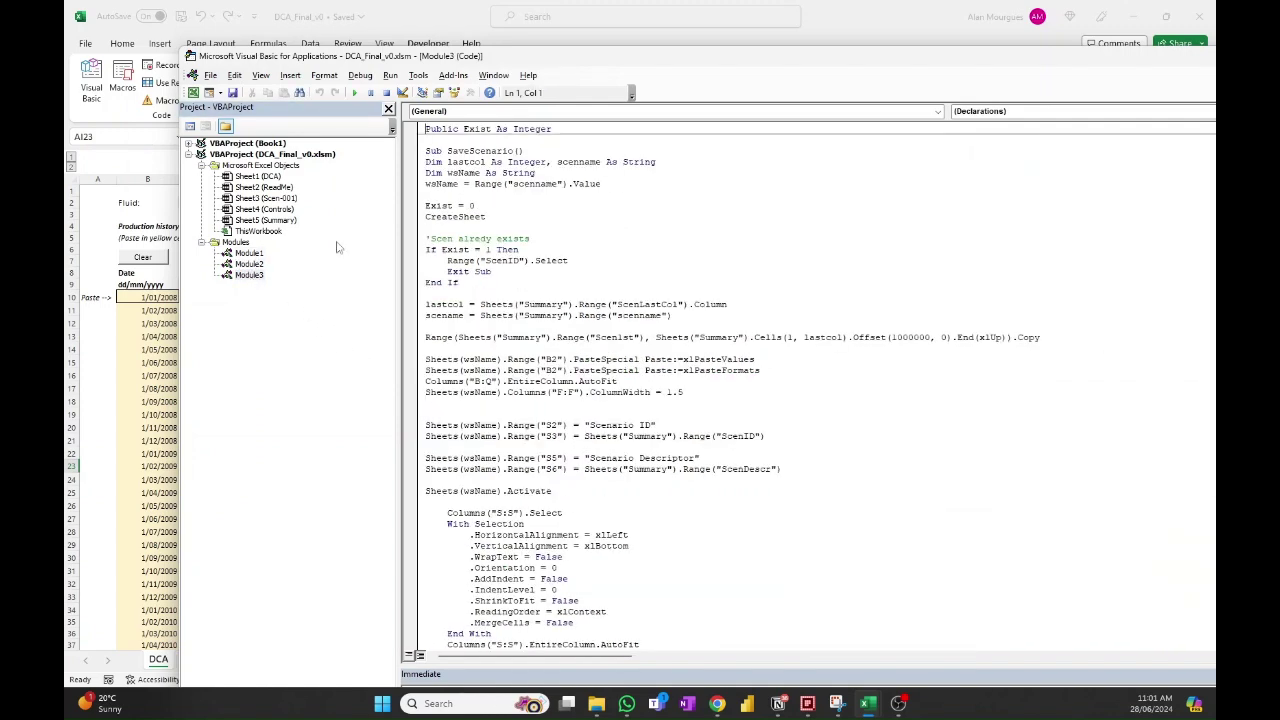
key(alt+F11)
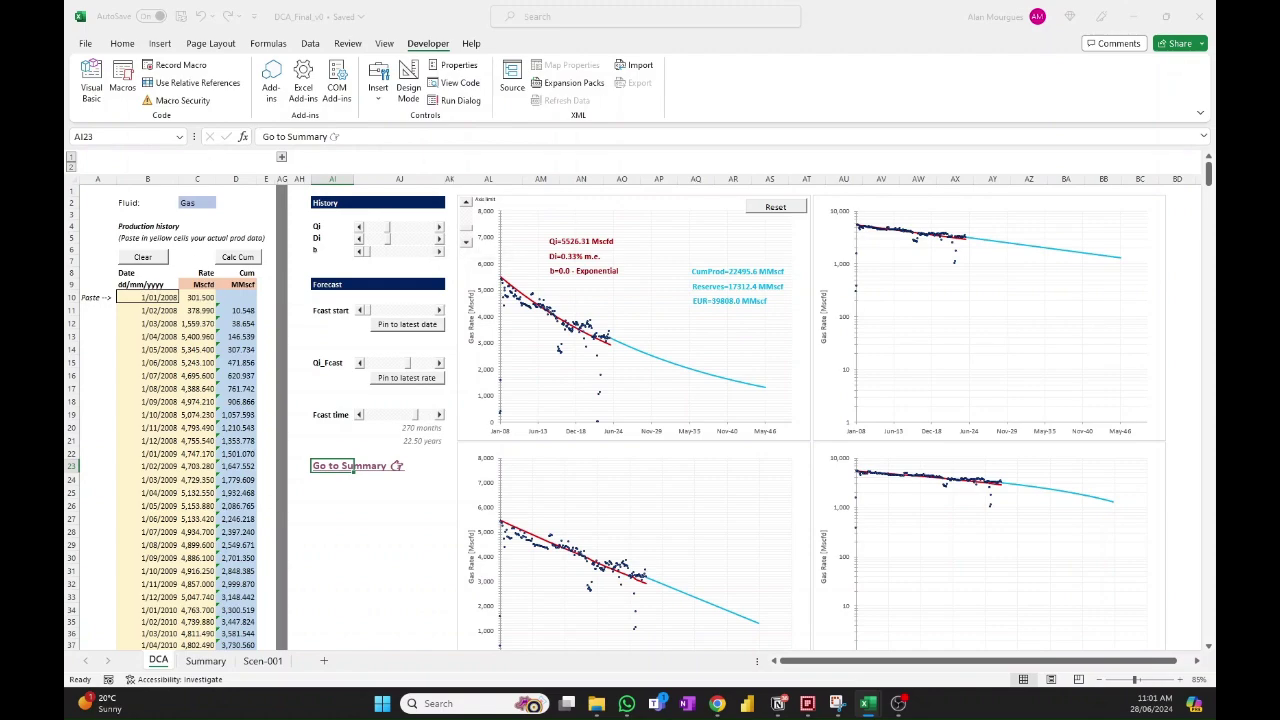
Step: Reopen the VBA editor and read through the SaveScenario and CreateSheet procedures in Module3
key(alt+F11)
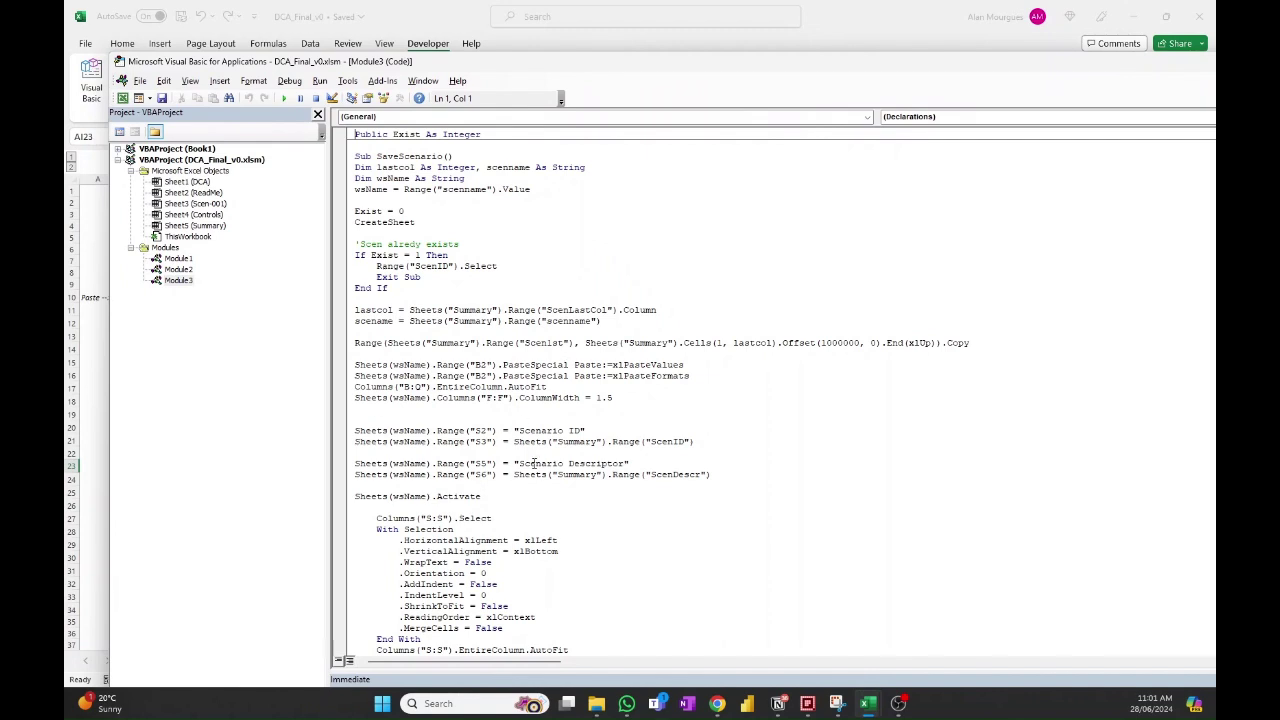
scroll(534, 463, down, 10)
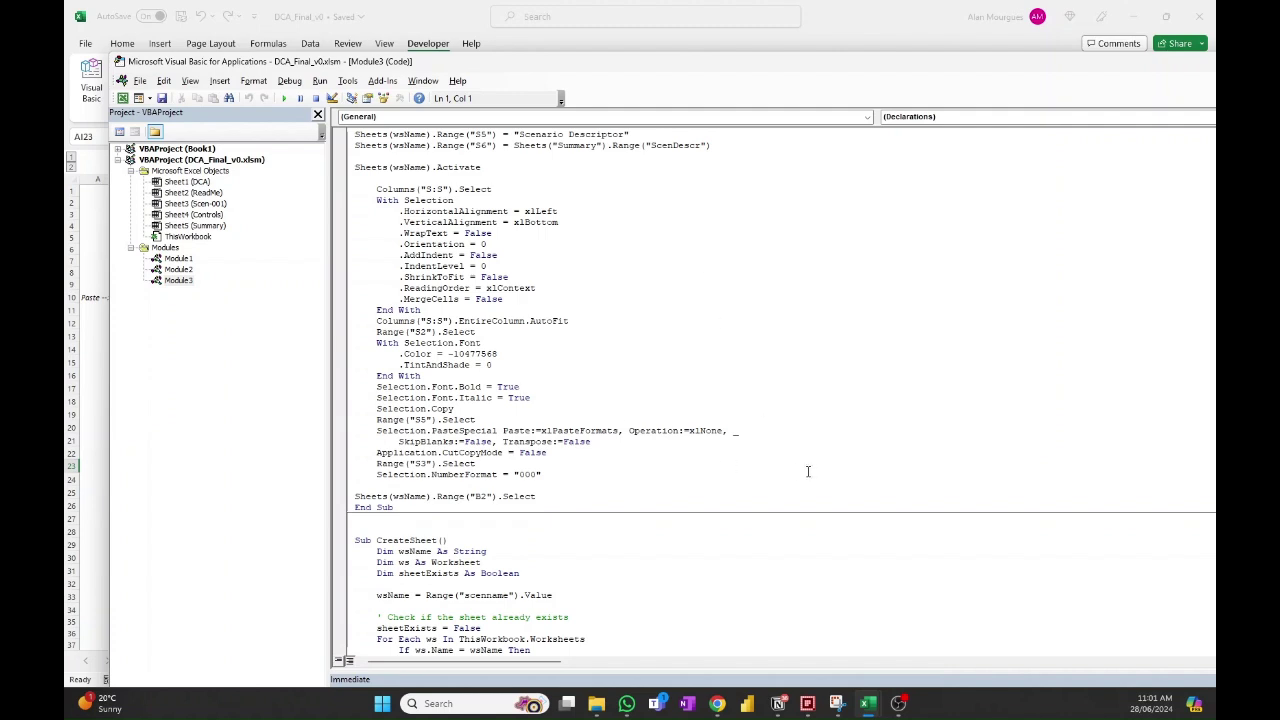
scroll(685, 466, up, 5)
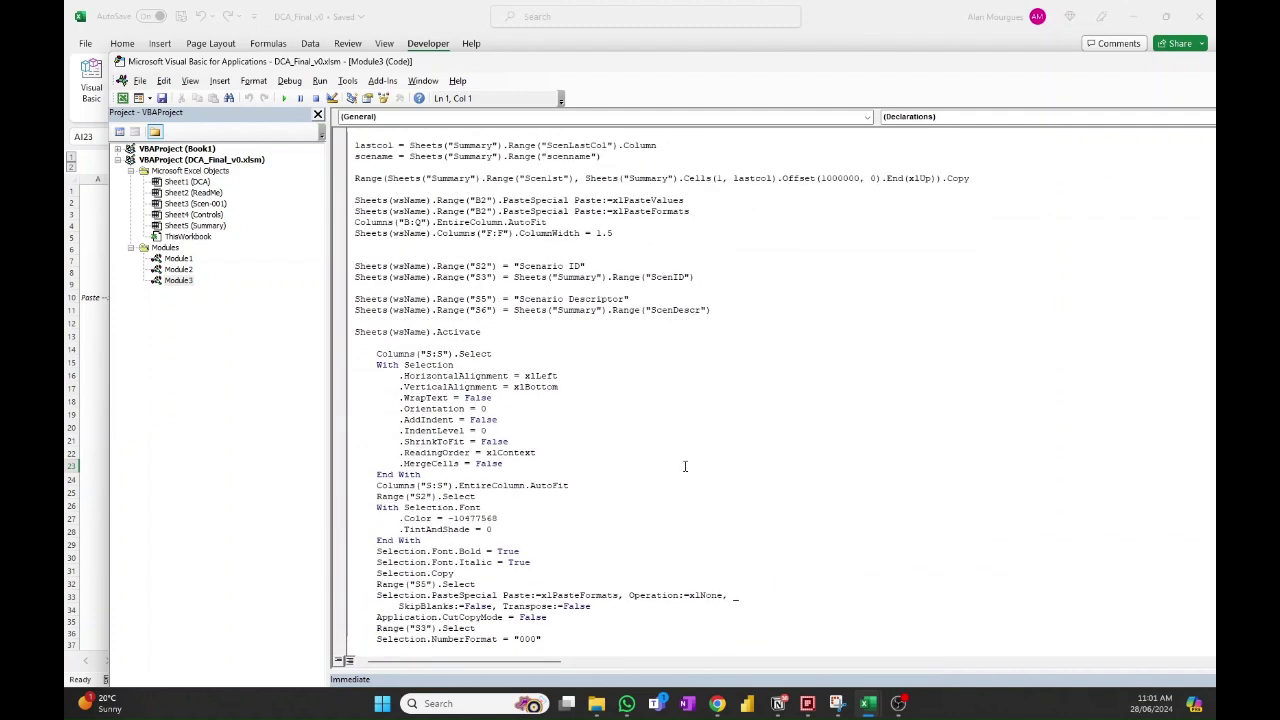
scroll(685, 466, up, 5)
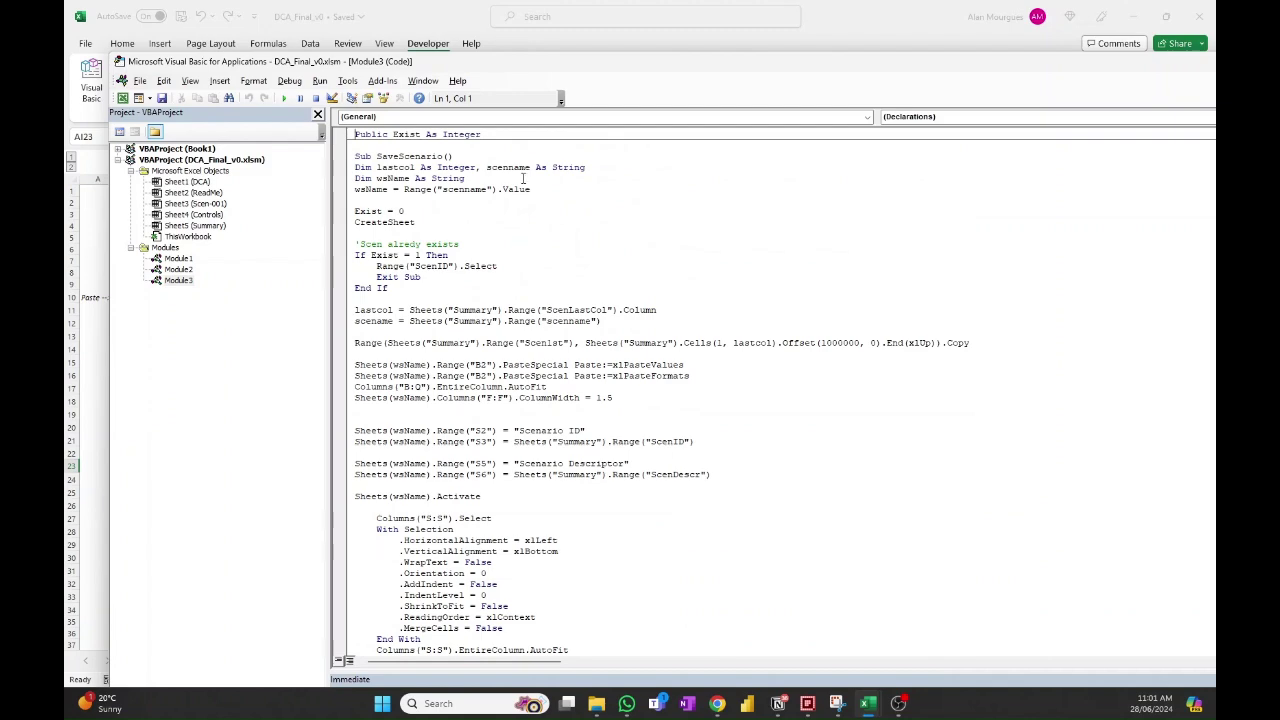
scroll(675, 343, down, 20)
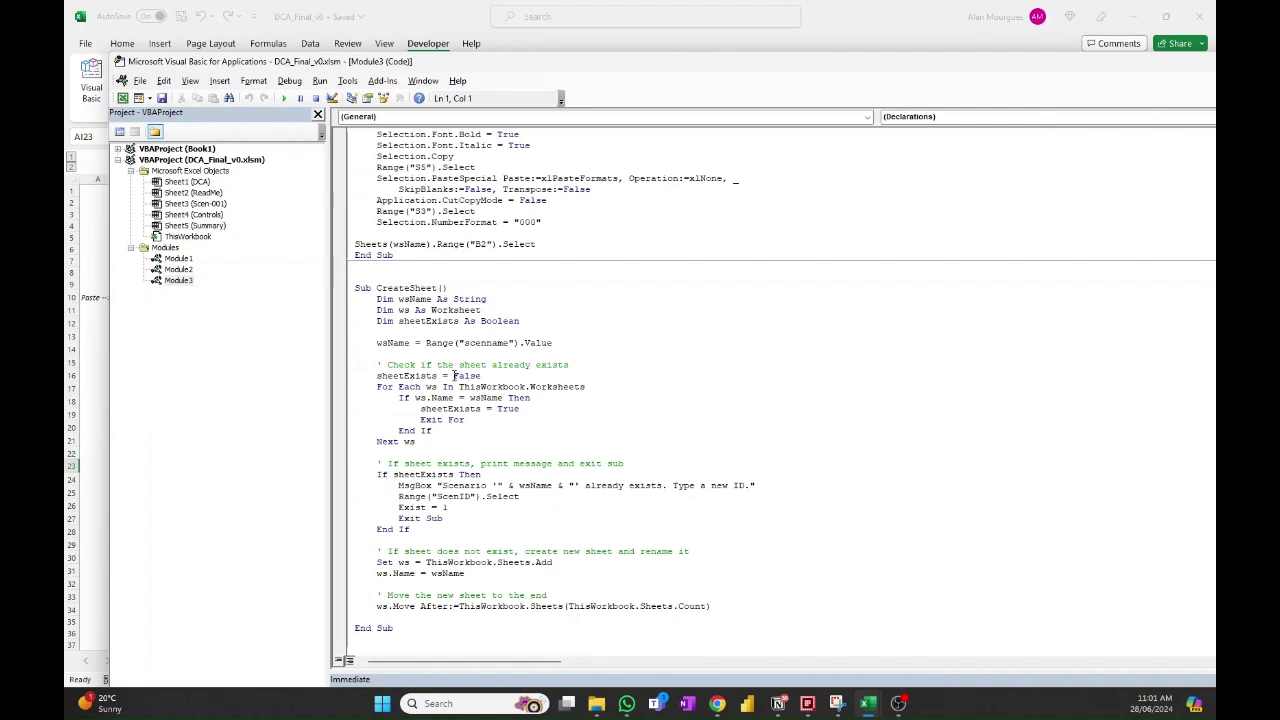
Step: Read through the clear, cumulative and pin macros in Module1 and the RunSummary procedure in Module2
double_click(180, 259)
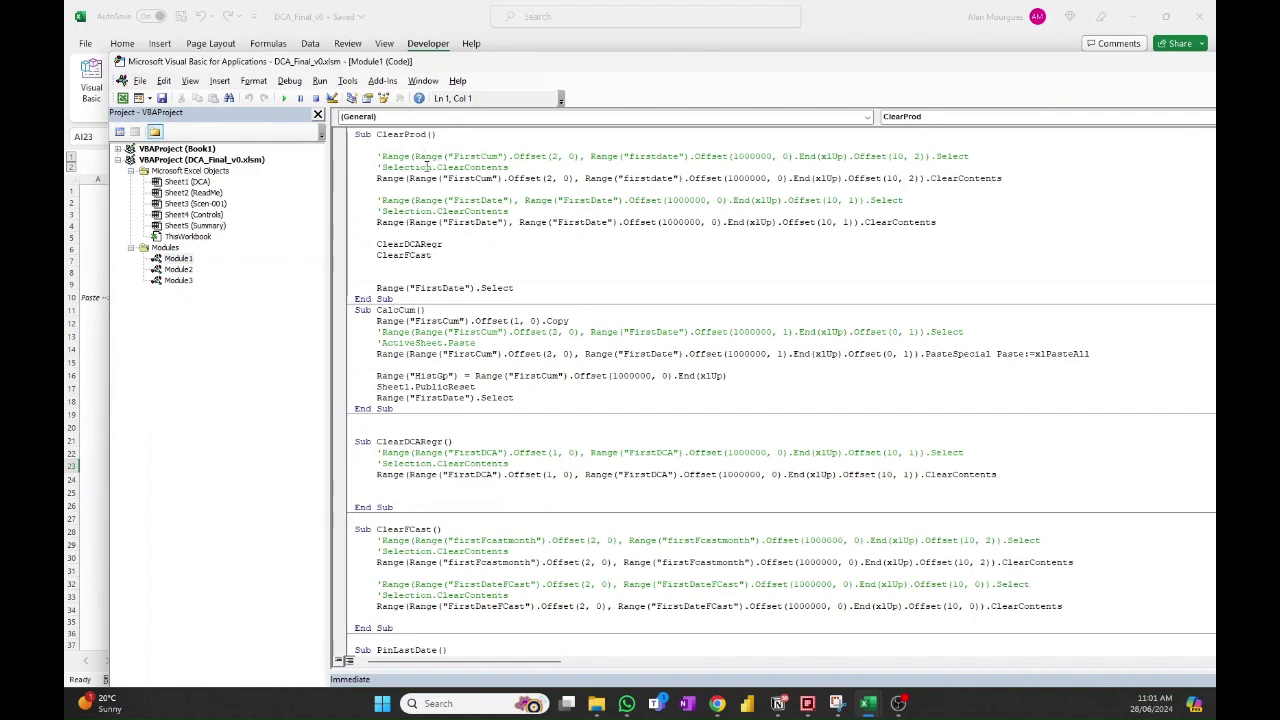
scroll(428, 165, down, 8)
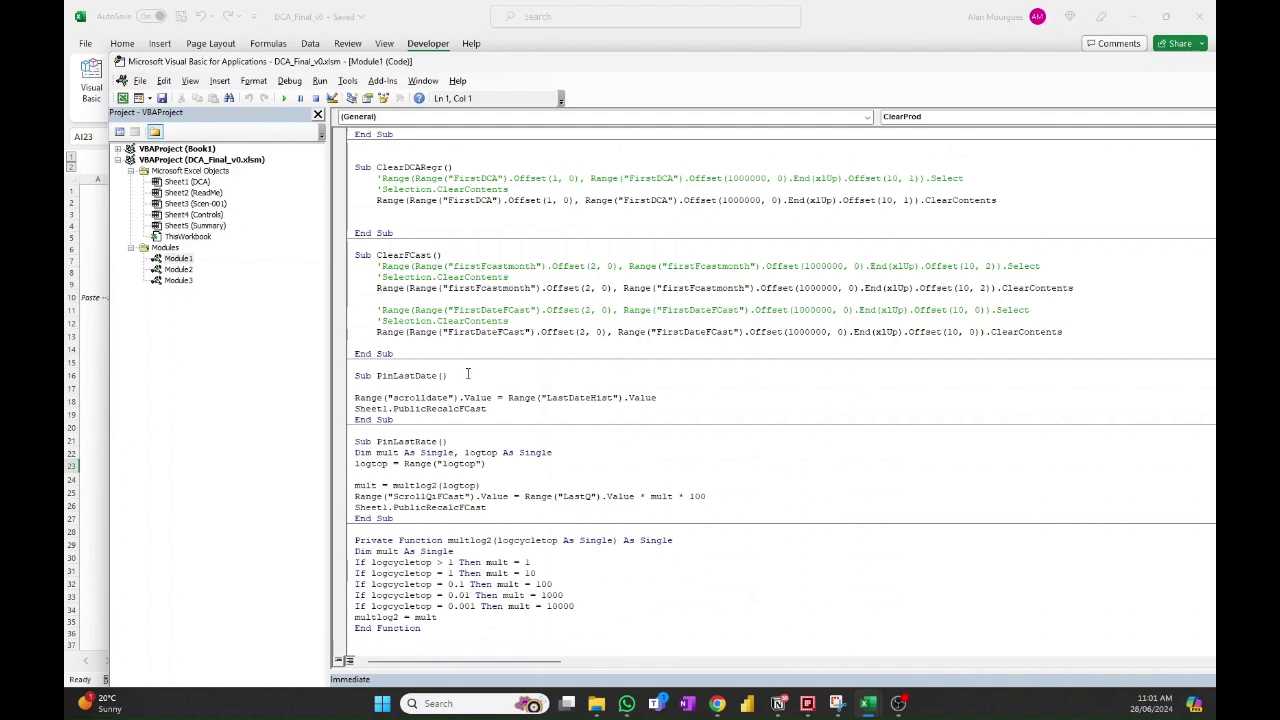
double_click(178, 269)
scroll(444, 349, down, 3)
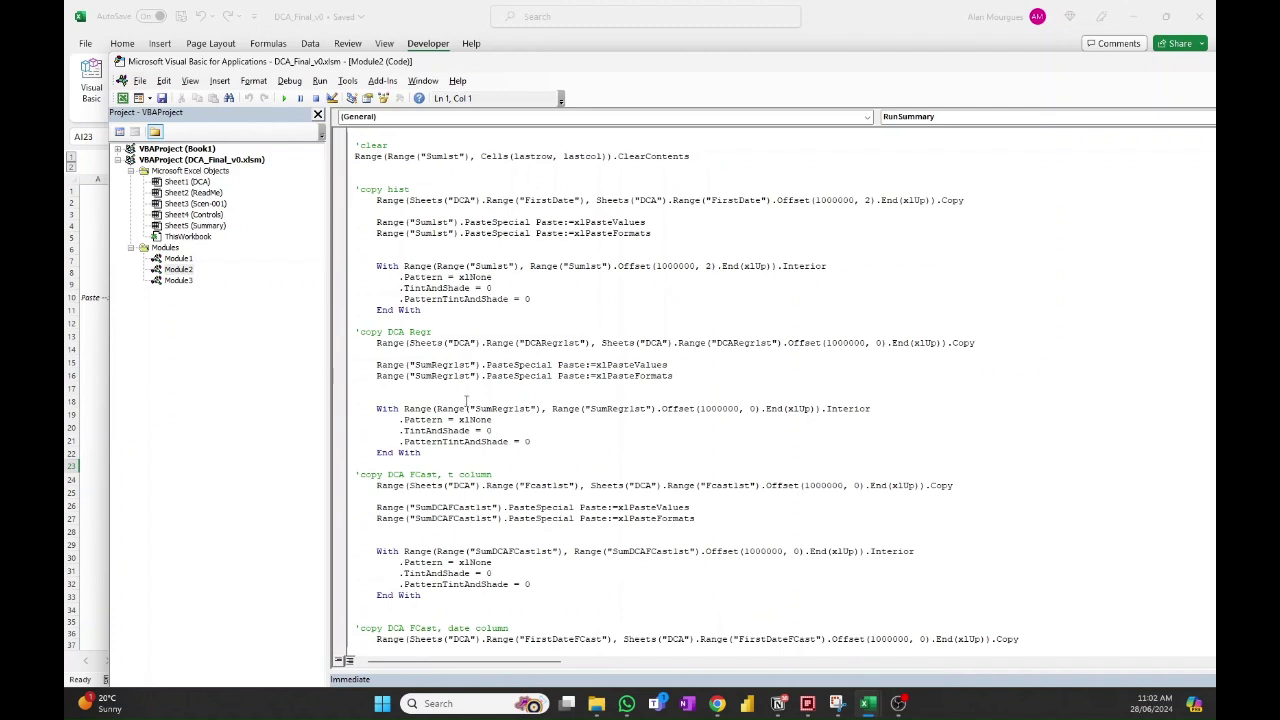
scroll(526, 486, down, 10)
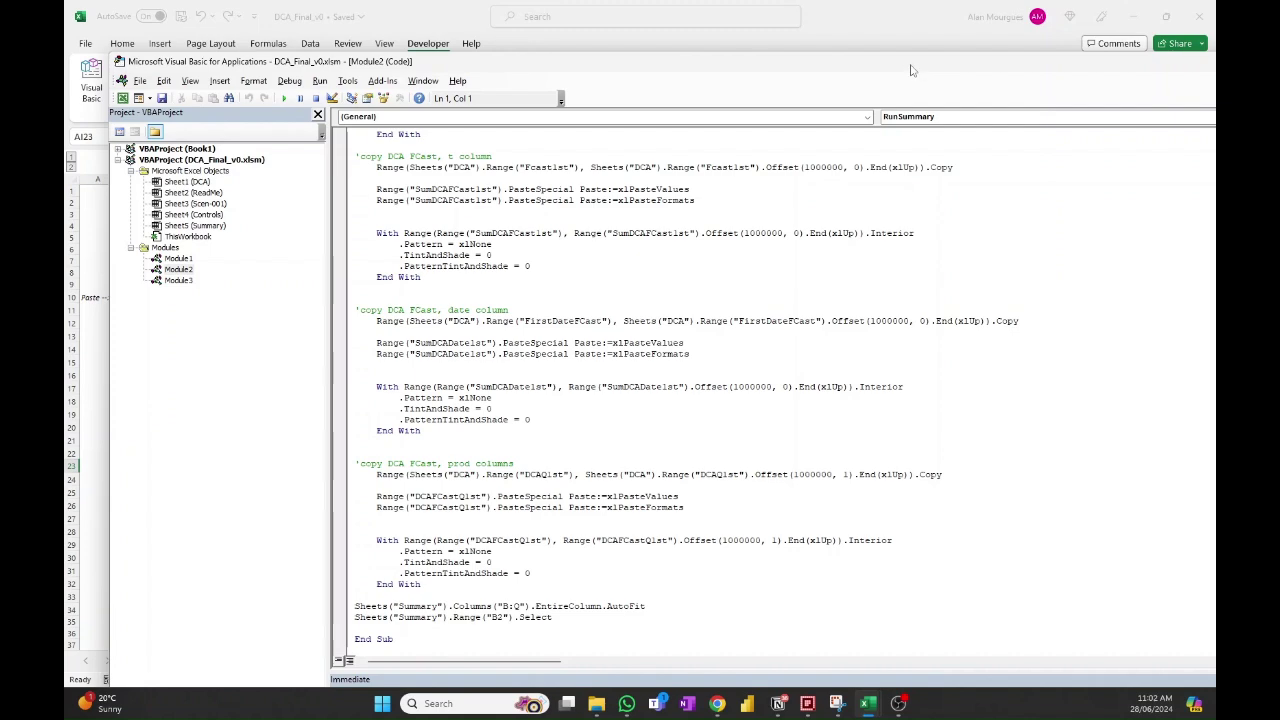
Step: Return from the VBA editor to the DCA sheet and save the workbook
key(alt+F11)
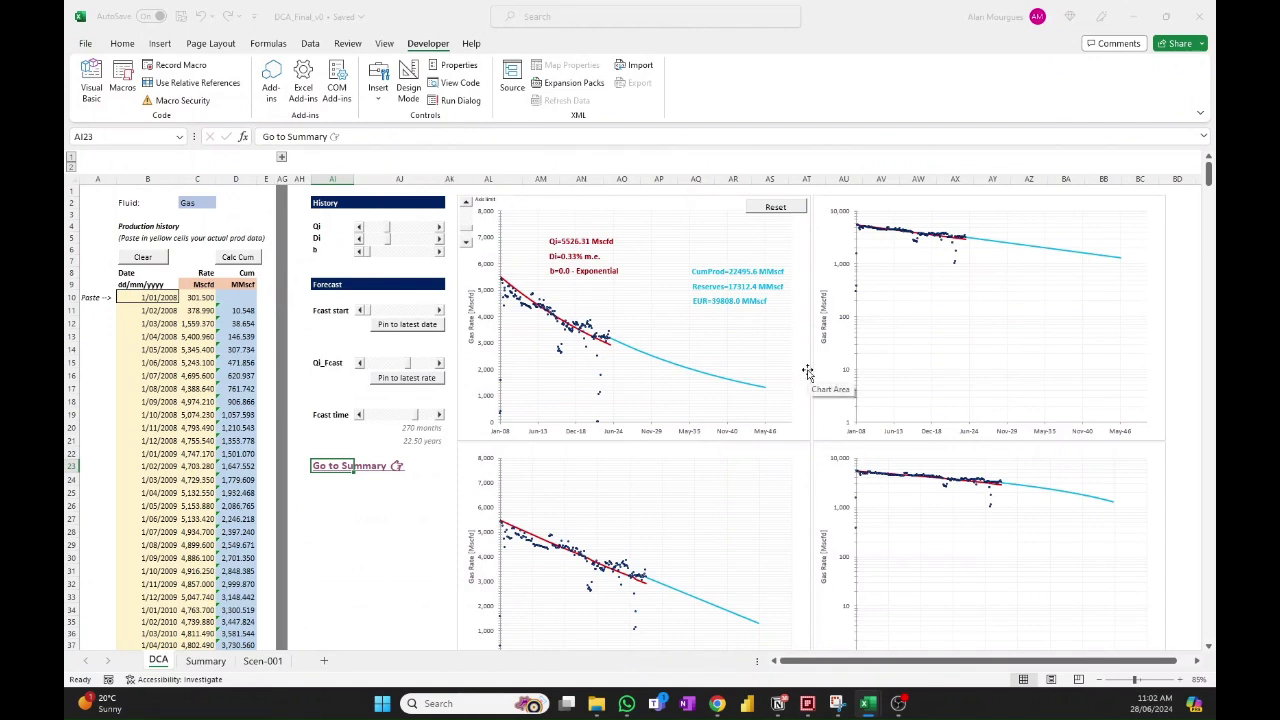
key(ctrl+s)
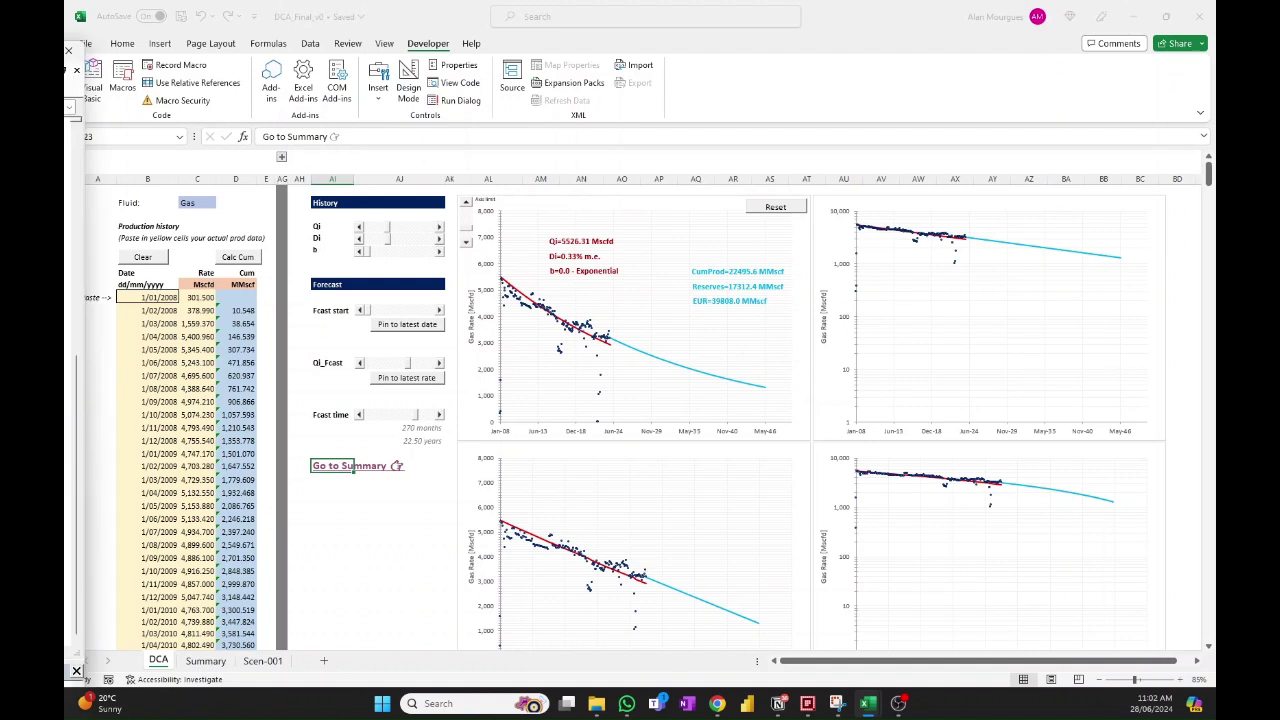